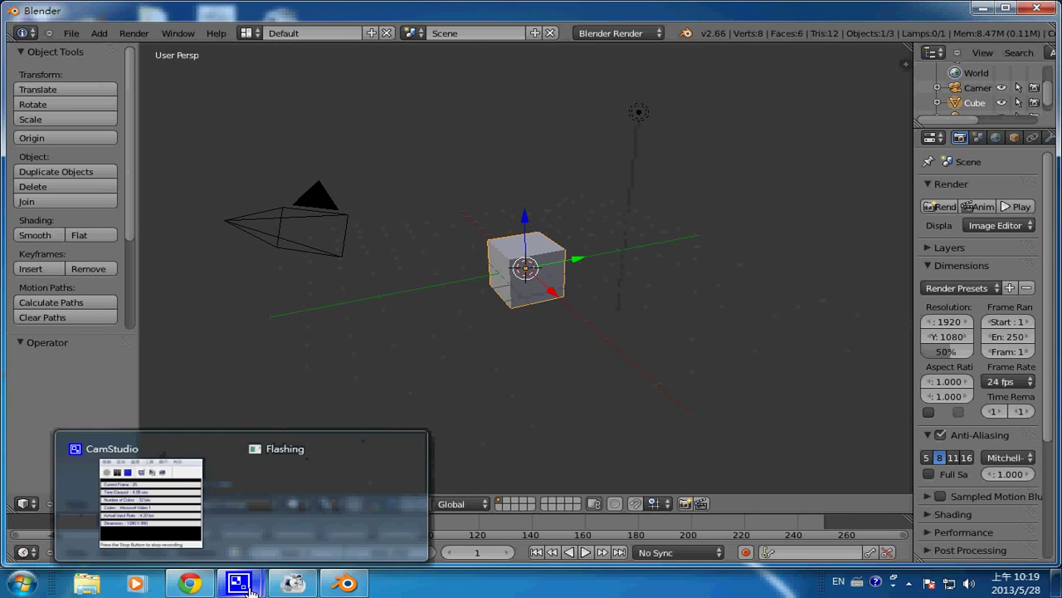
Place the 3D cursor in the viewport to the right of the default cube
click(697, 256)
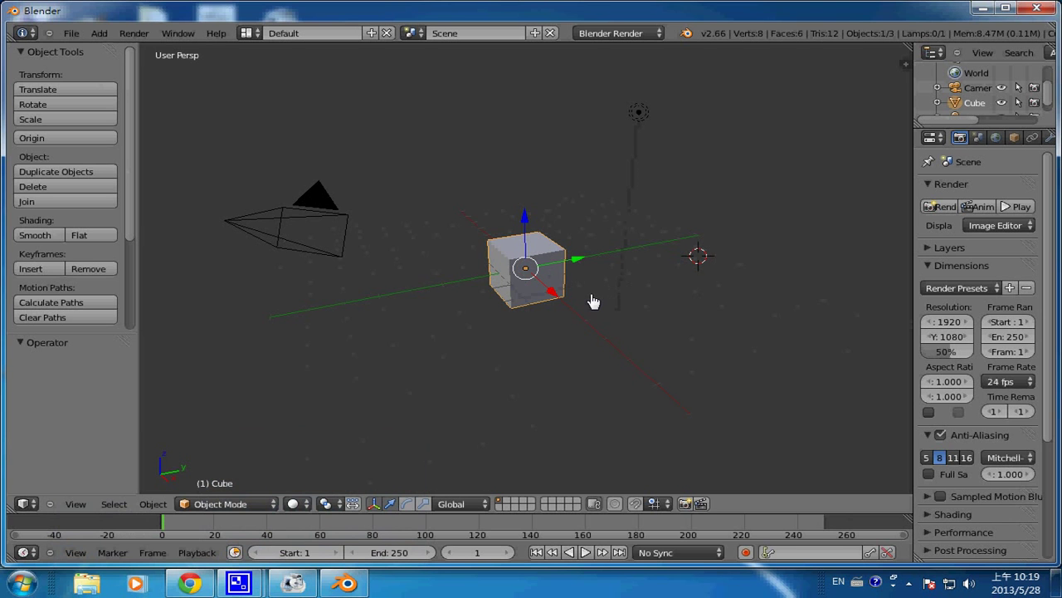
Shrink the cube to 0.123, then stretch it twice along Y, lastly by 1.4, into a bar
key(s)
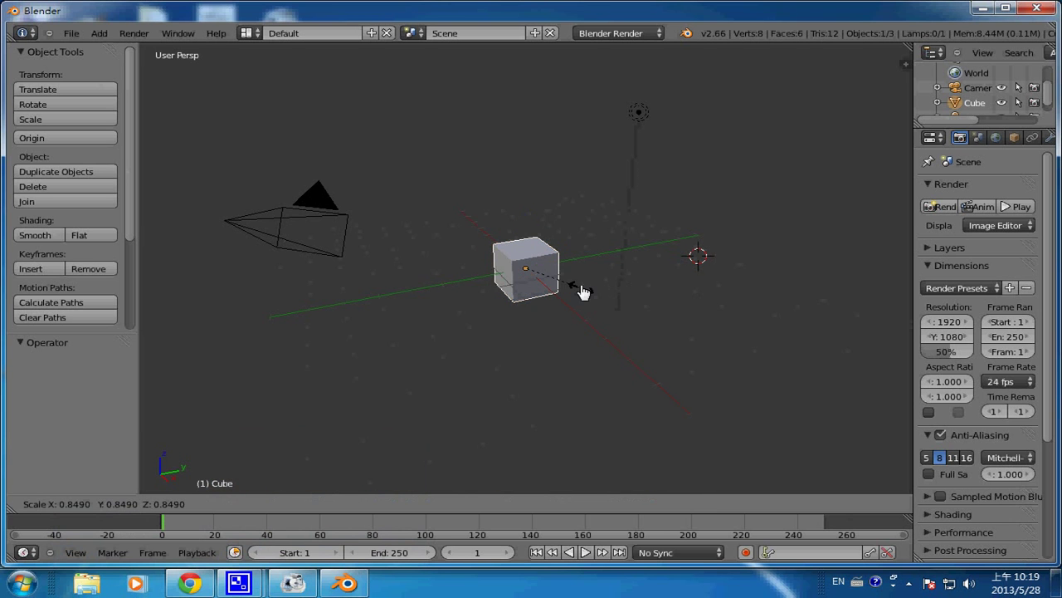
click(535, 276)
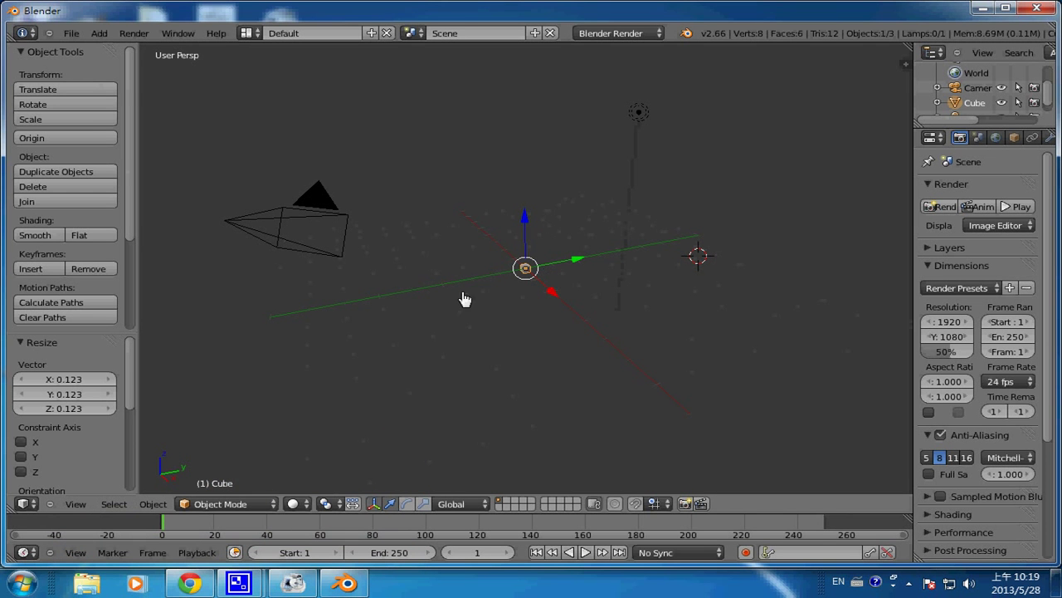
key(s)
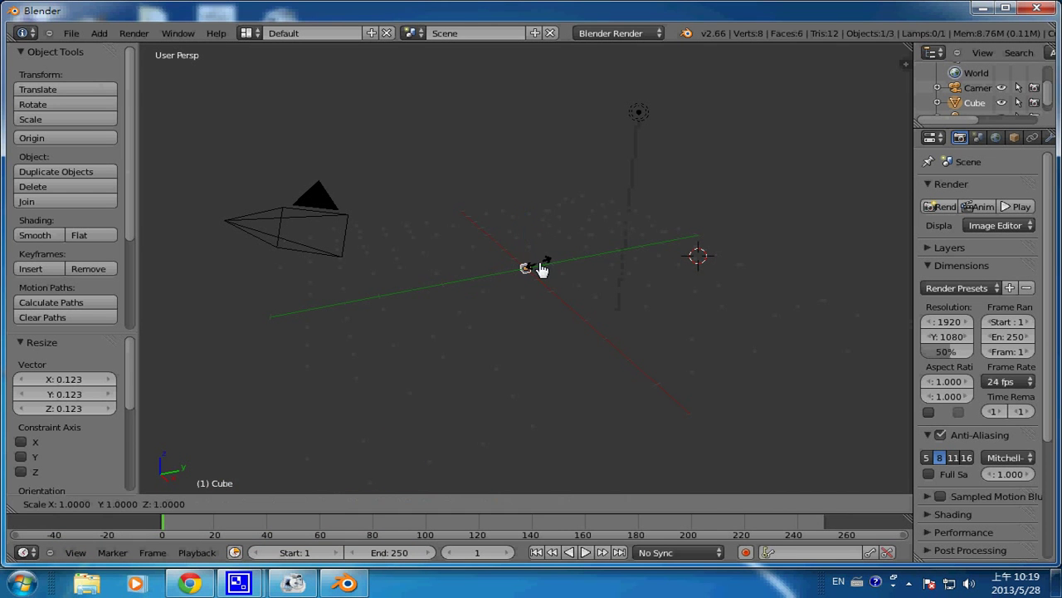
key(y)
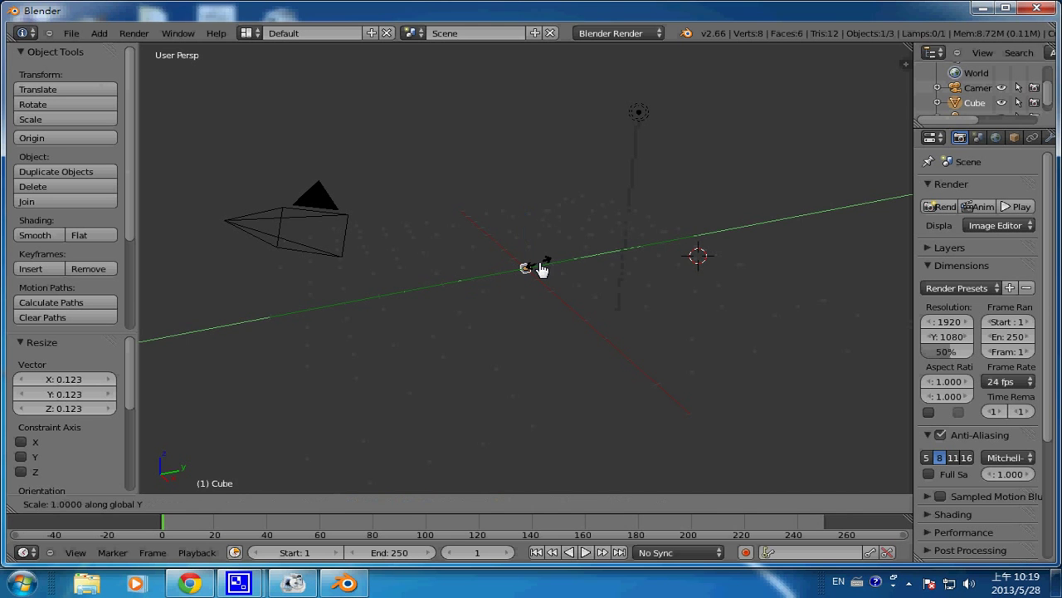
click(769, 234)
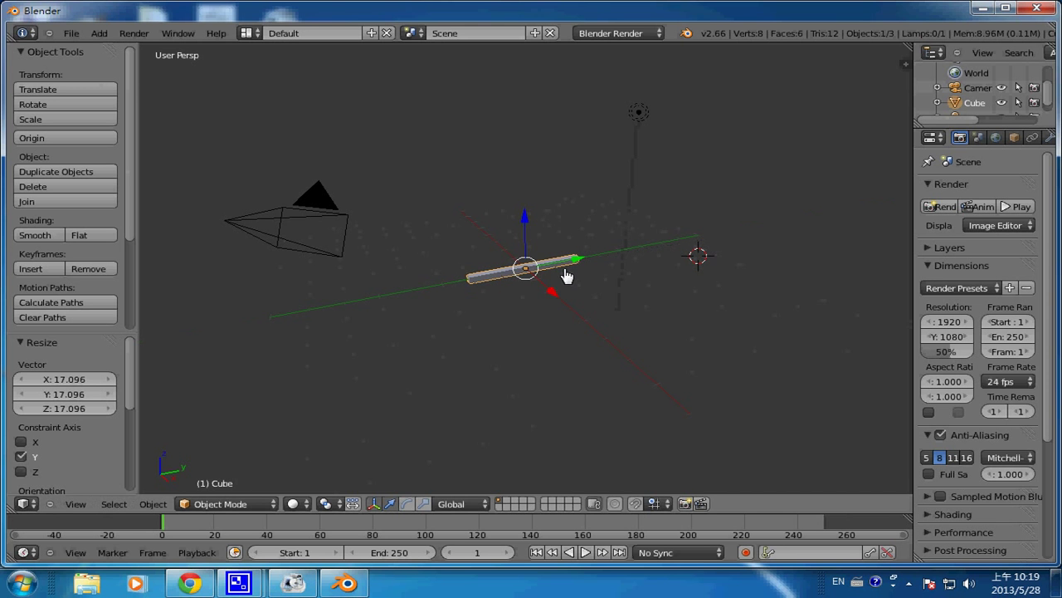
key(s)
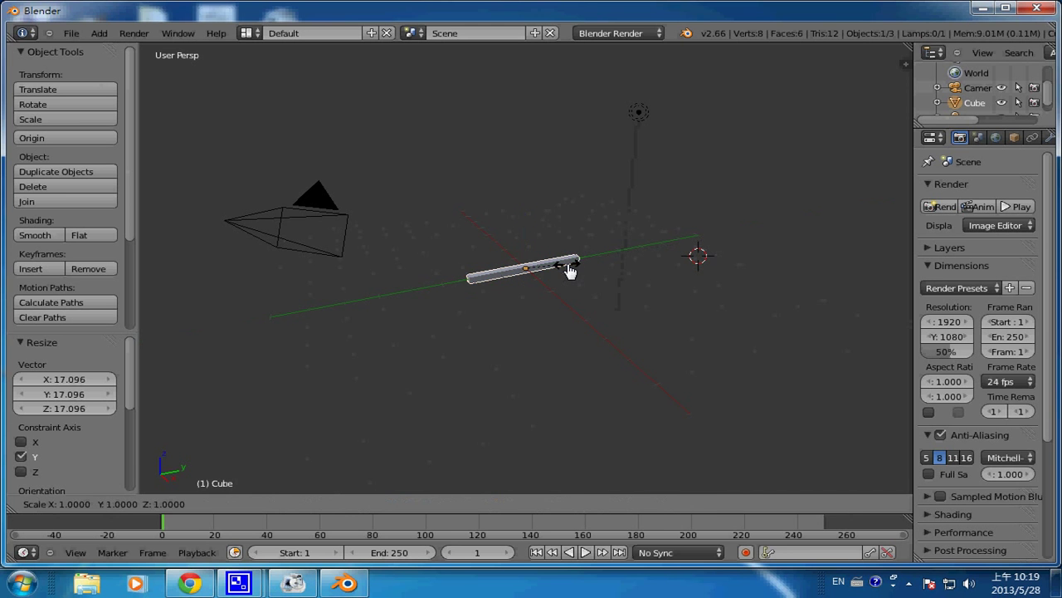
key(y)
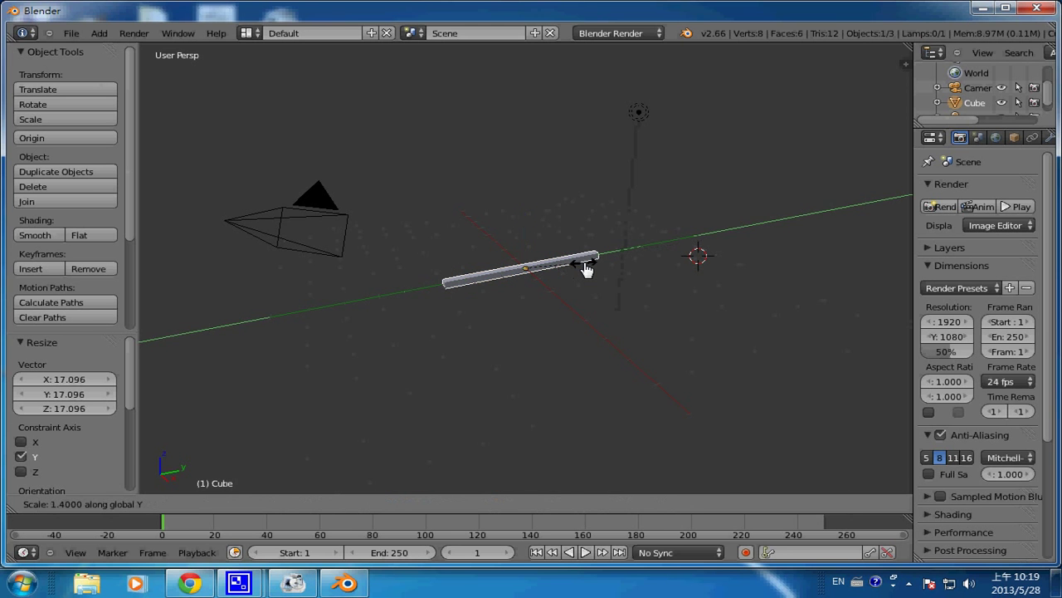
click(585, 267)
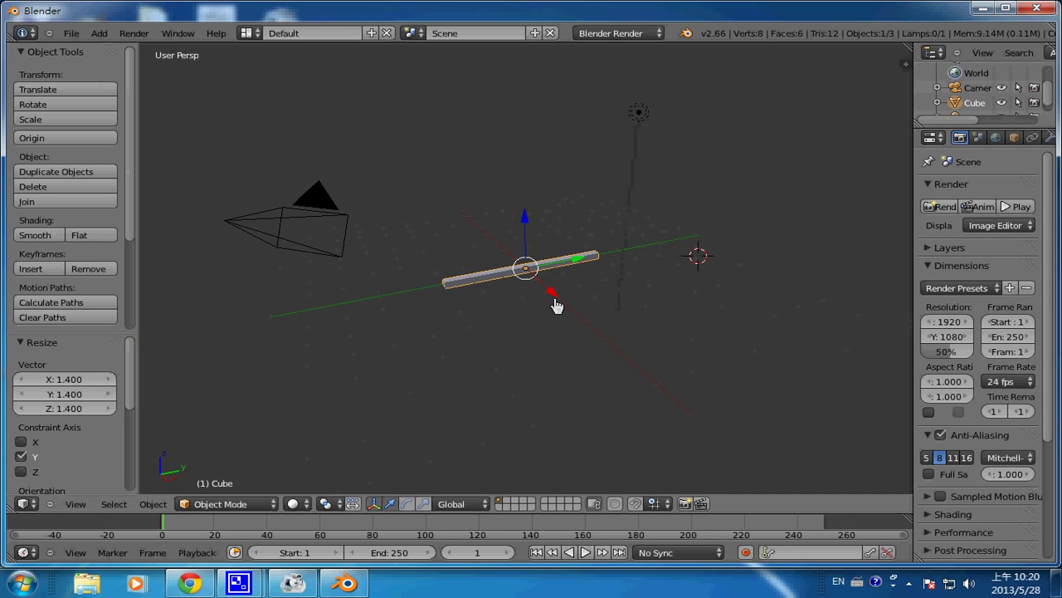
Flatten the bar to 0.310 along Z into a thin slat
scroll(554, 307, up, 3)
scroll(563, 320, up, 4)
key(s)
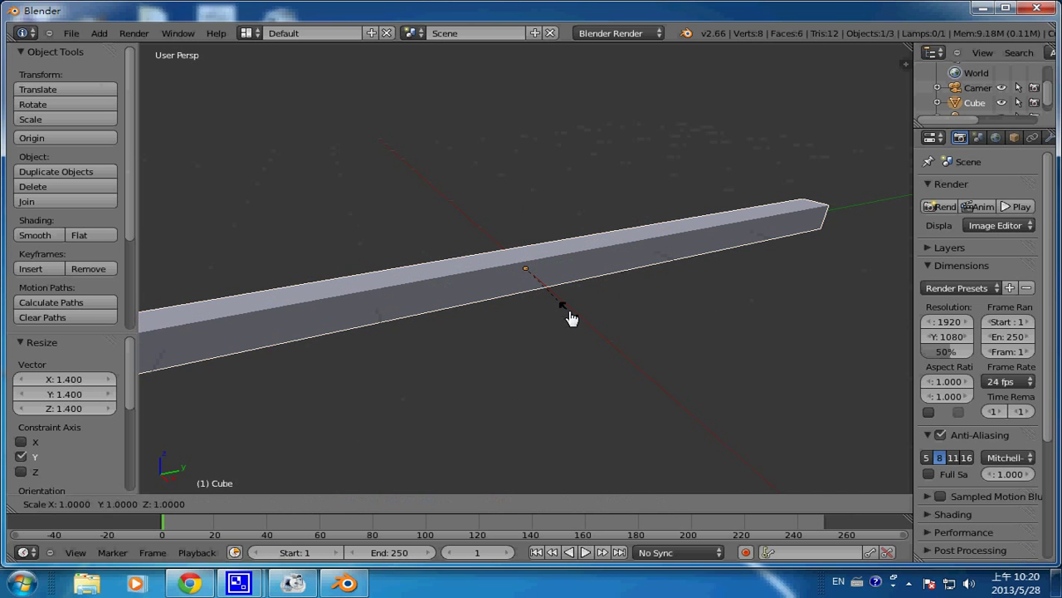
key(z)
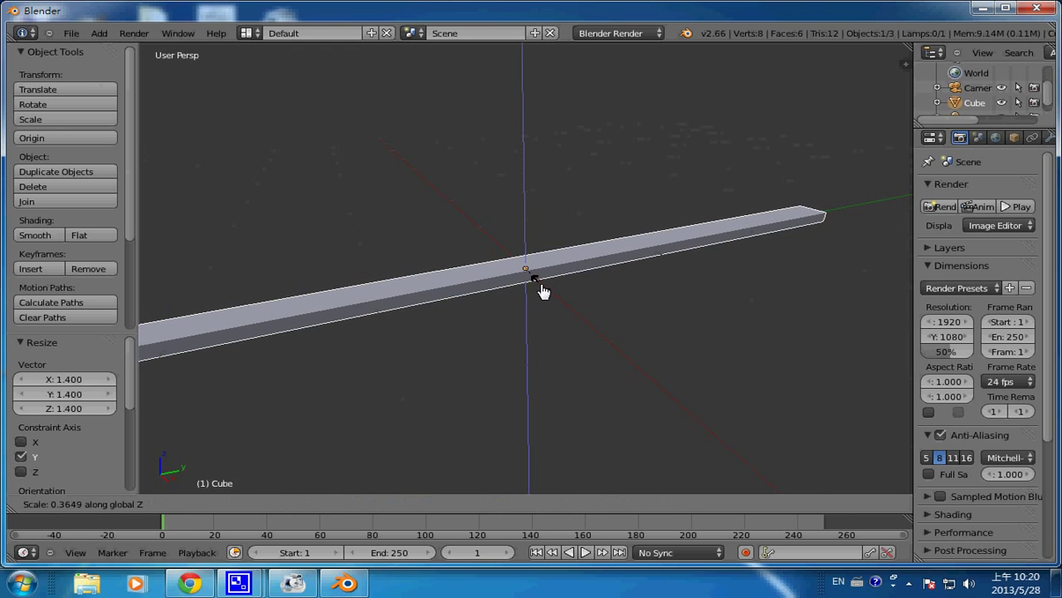
click(538, 288)
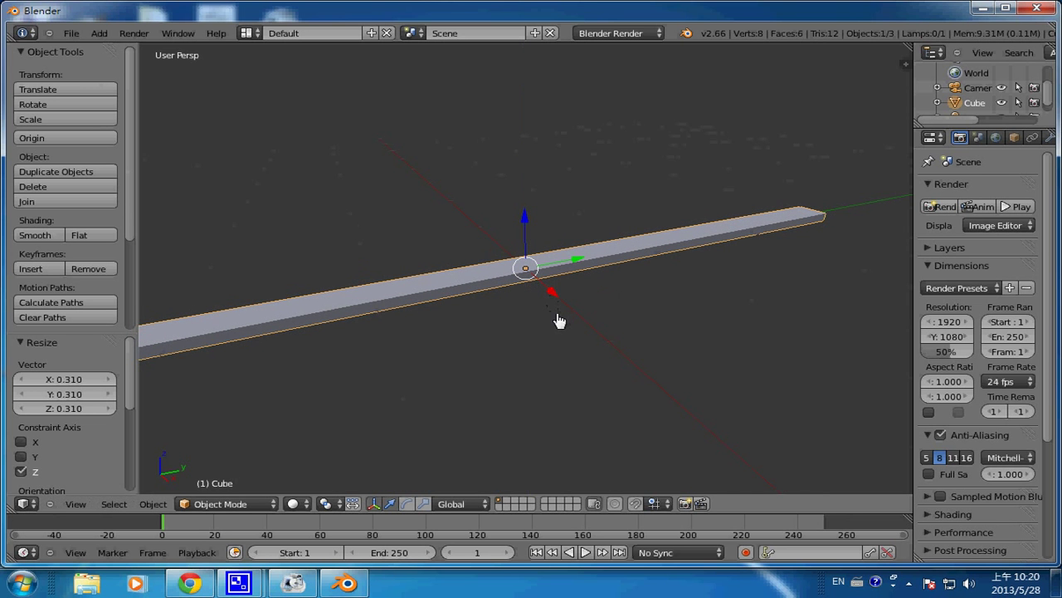
Nudge the slat about 0.199 along Y to a new spot
scroll(625, 300, down, 3)
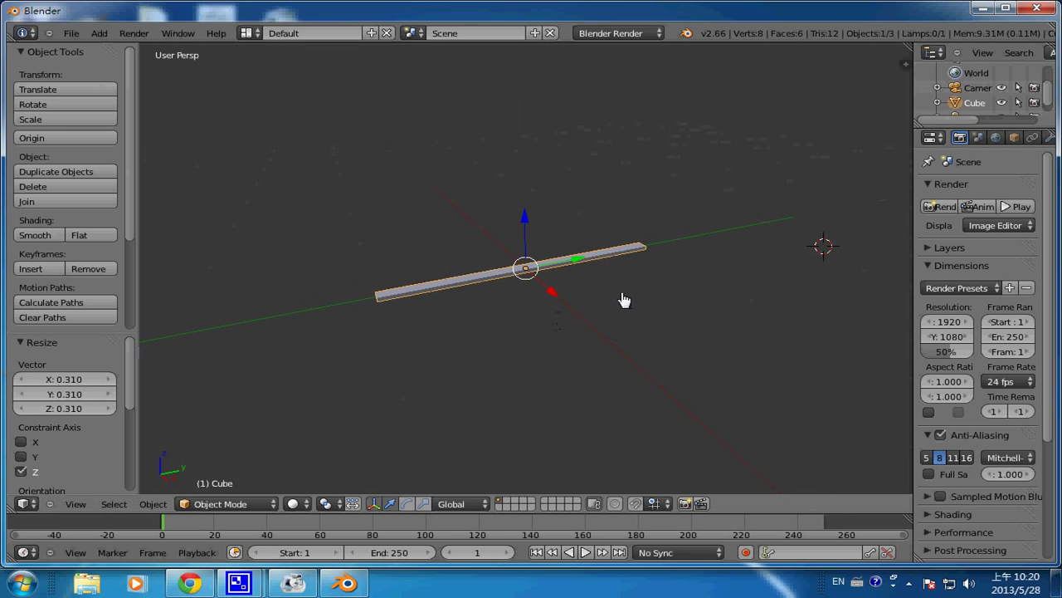
key(g)
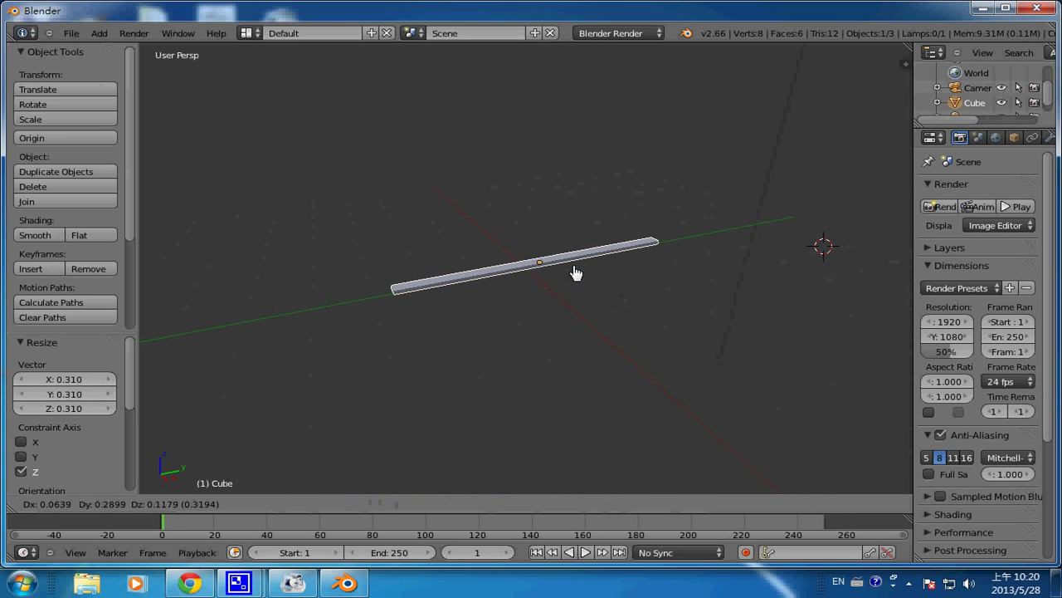
click(571, 277)
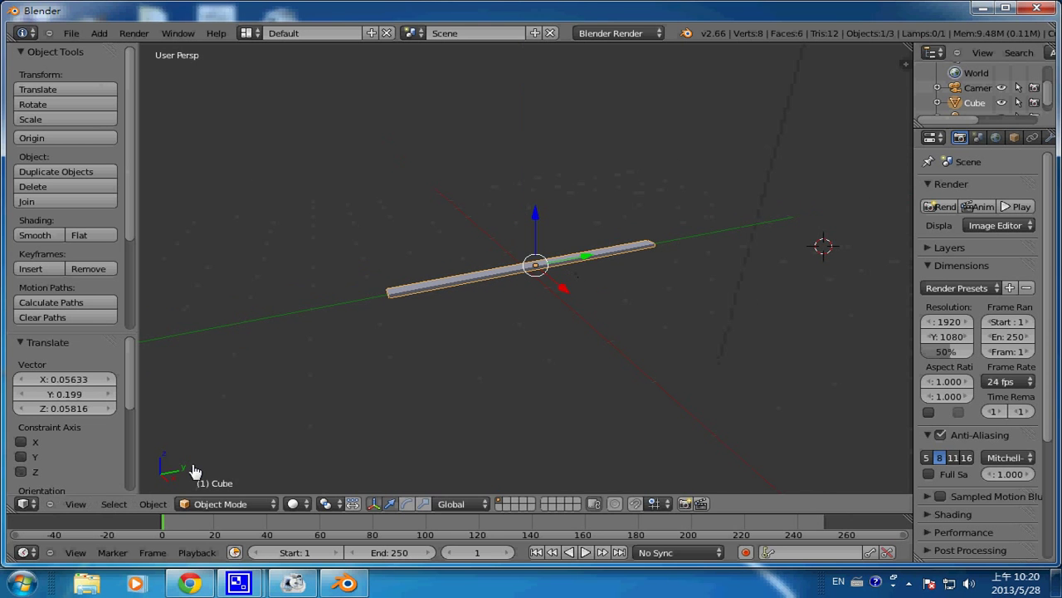
click(118, 511)
click(78, 504)
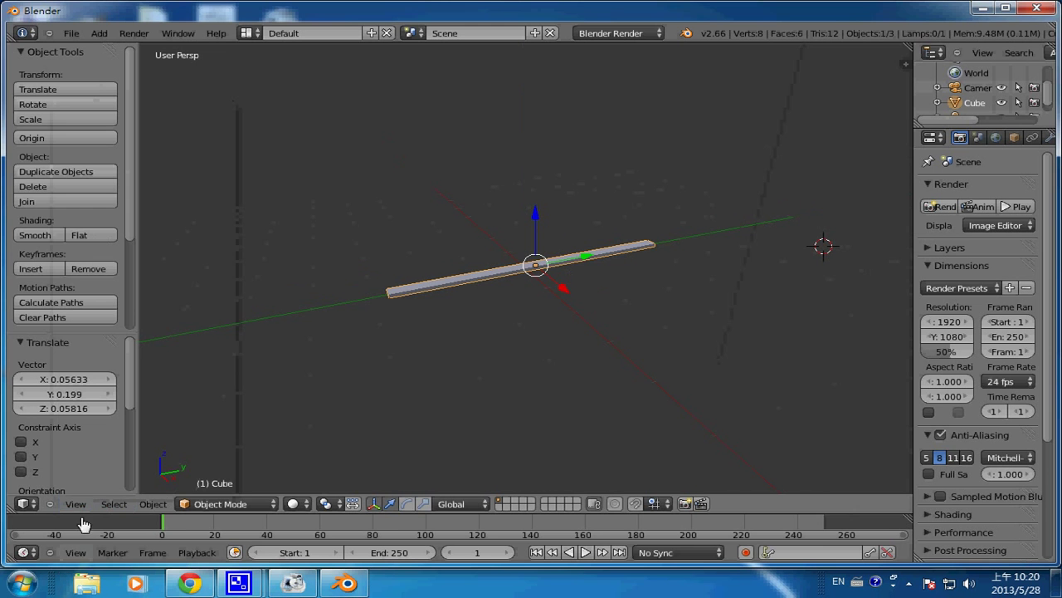
click(73, 503)
click(175, 138)
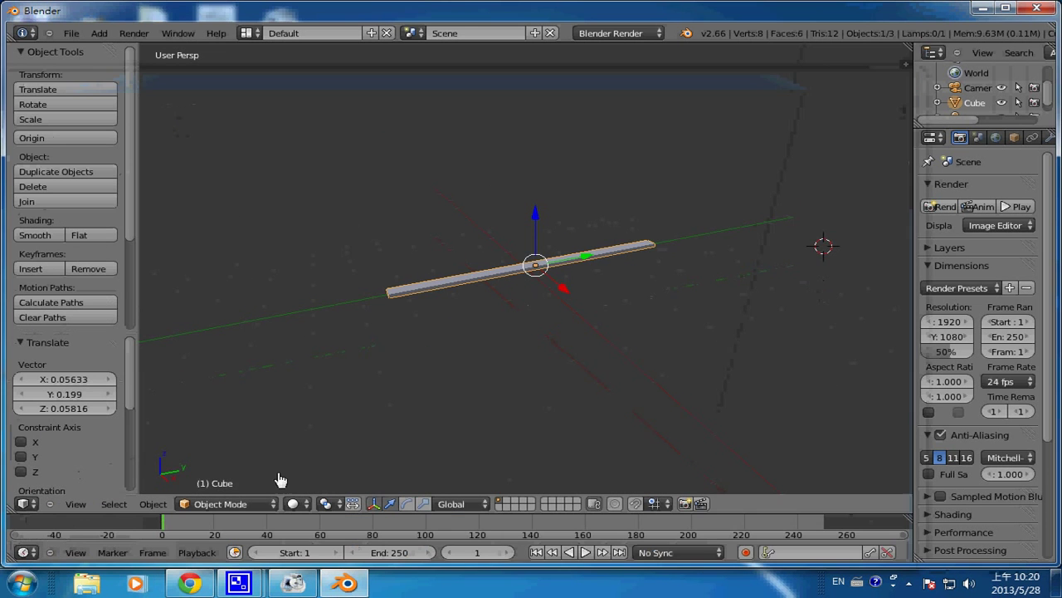
Switch the viewport to Quad View and move the slat upward
click(76, 503)
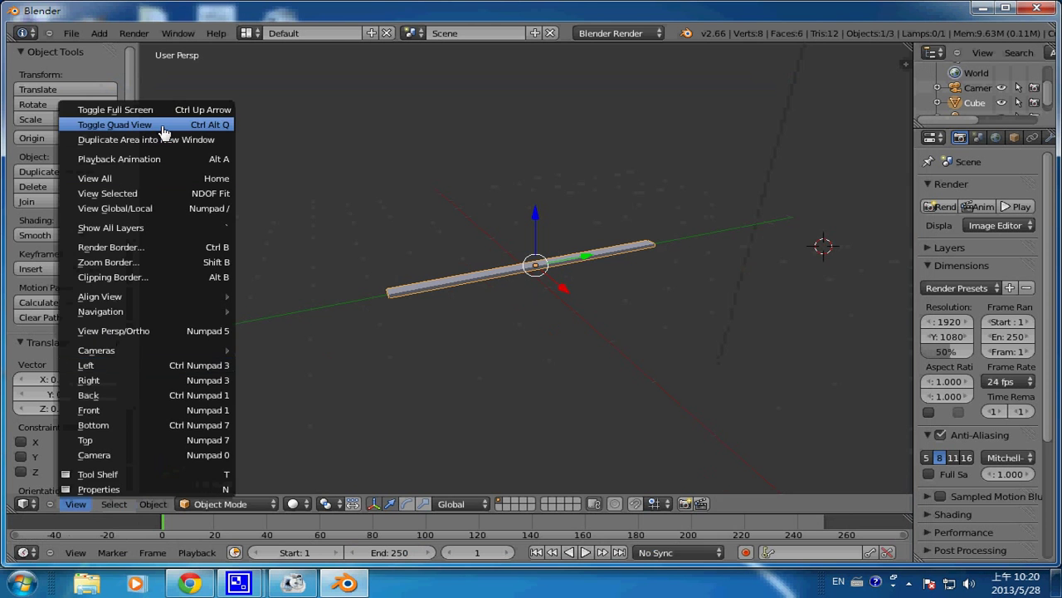
click(163, 125)
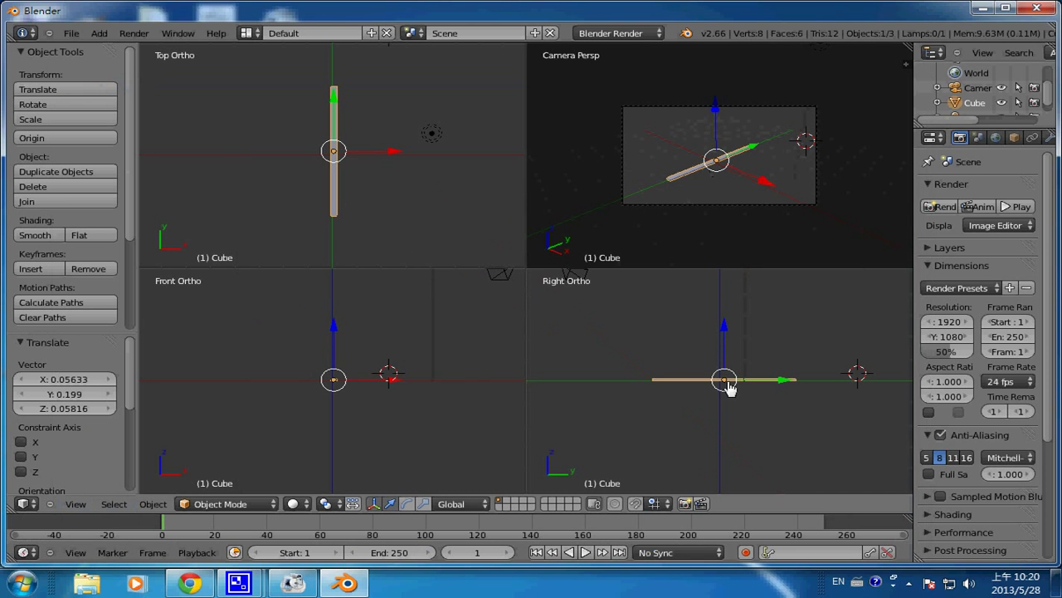
drag(725, 383, 728, 308)
Scale the slat uniformly to 0.527 and lower it about 1.838 along Z
key(s)
click(746, 313)
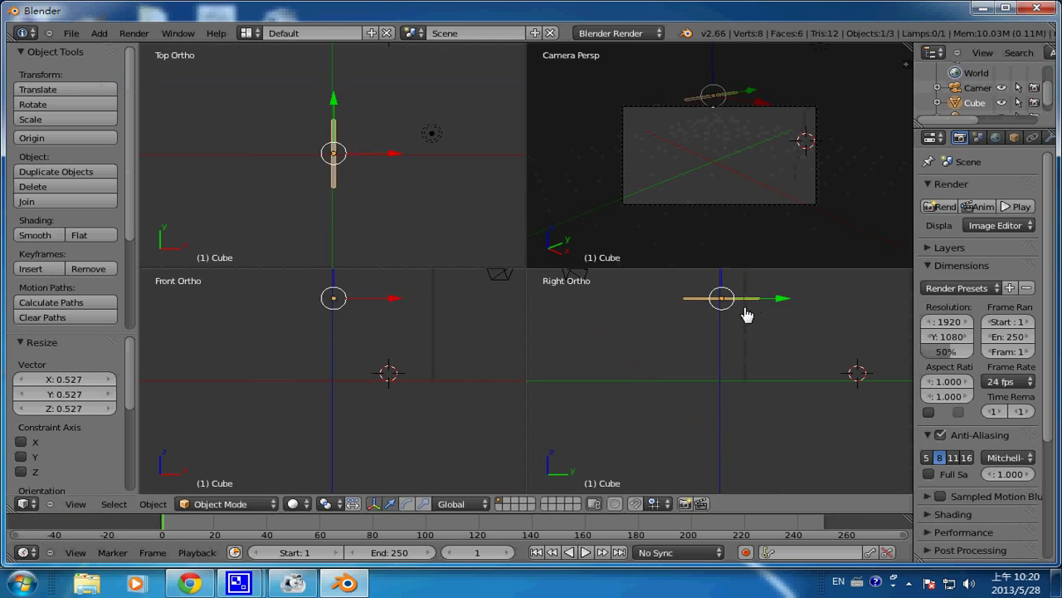
key(g)
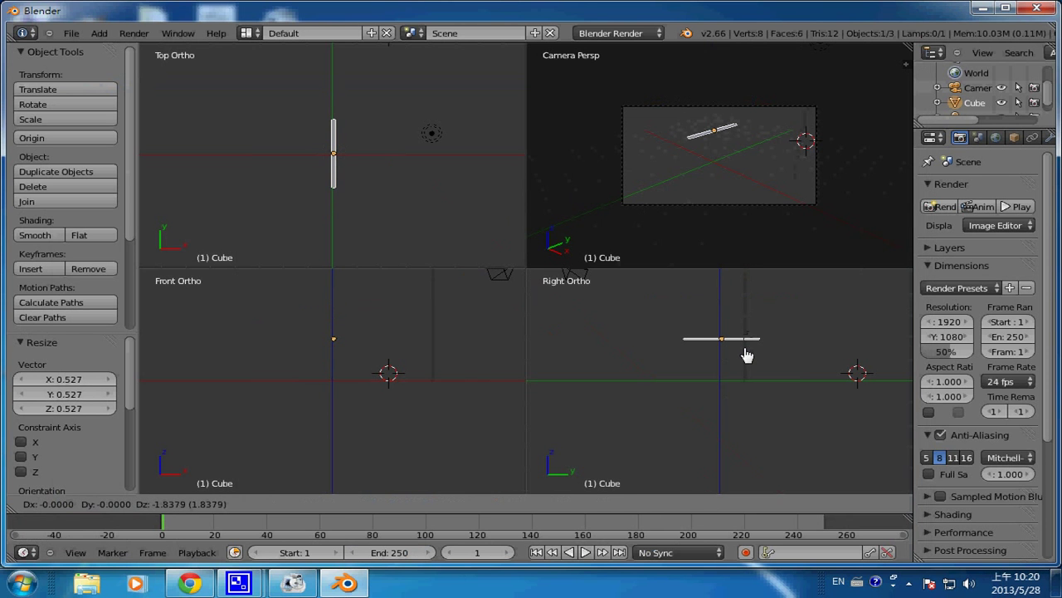
click(746, 355)
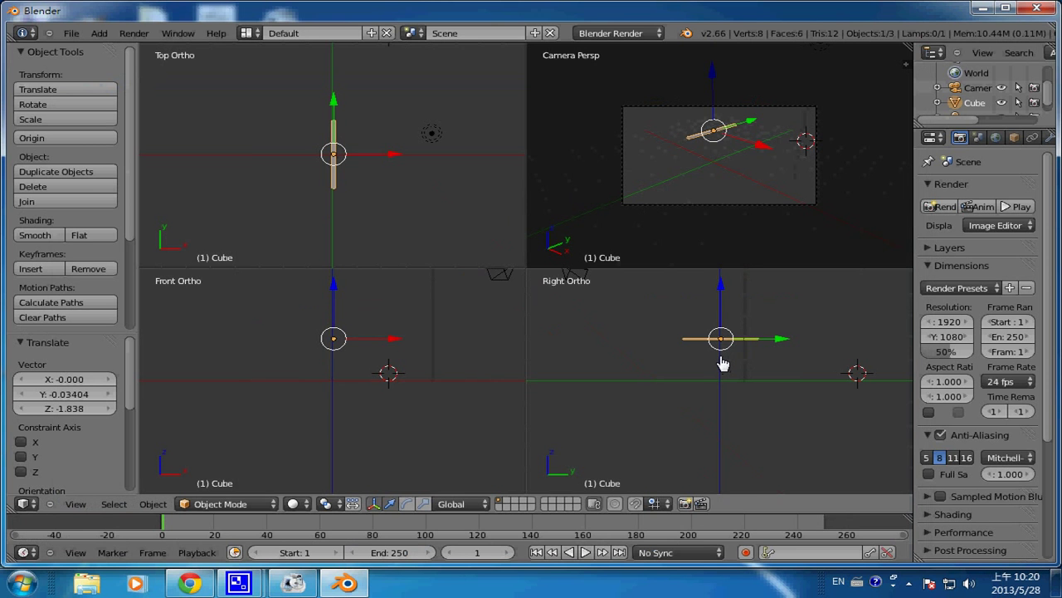
key(shift+a)
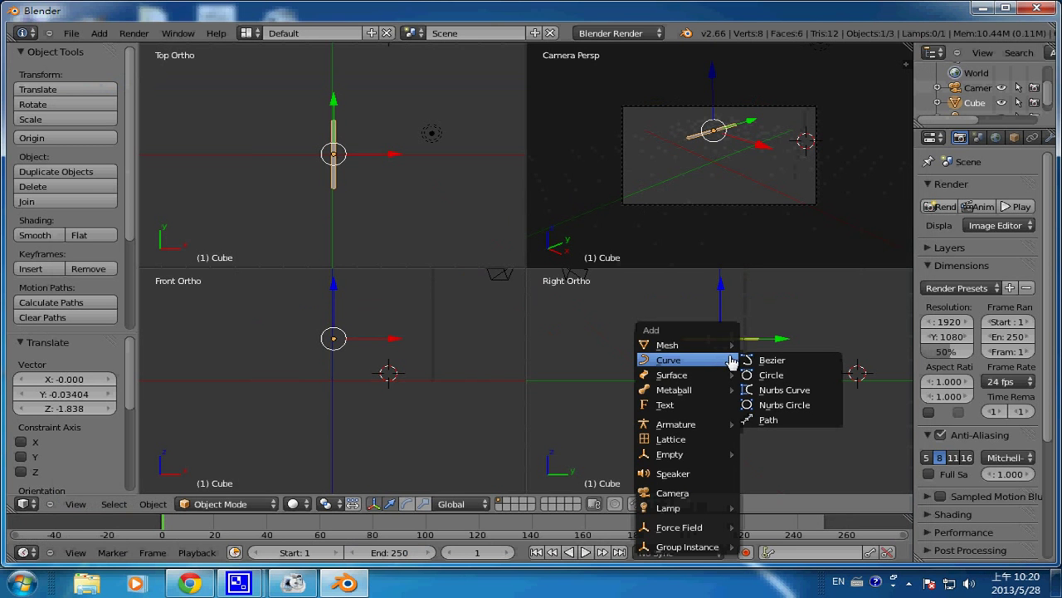
Add a cylinder at the 3D cursor, move it, and shrink it to 0.159
key(Escape)
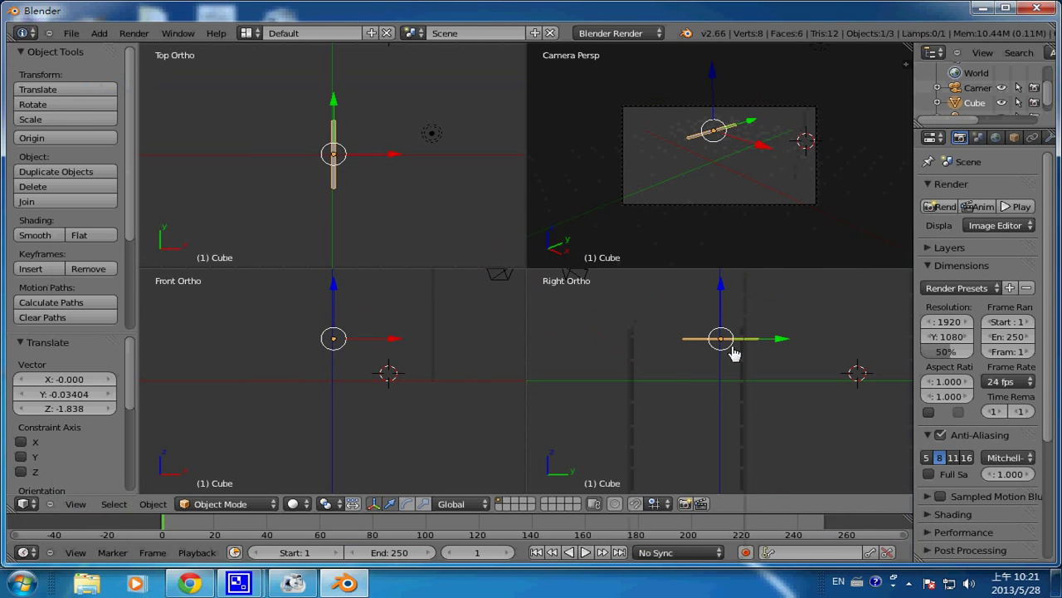
key(shift+a)
mouse_move(652, 345)
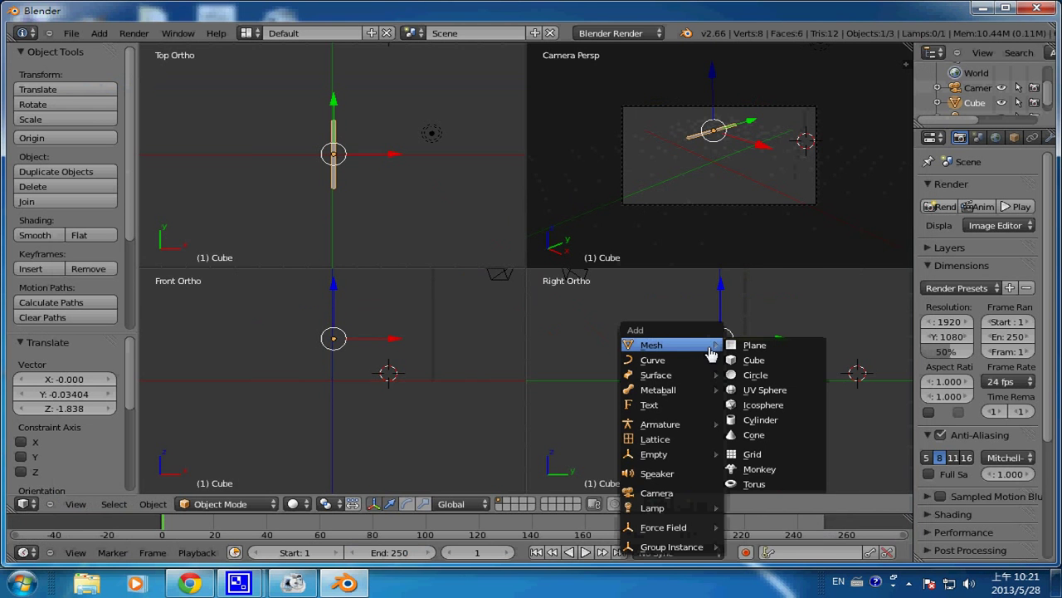
click(774, 426)
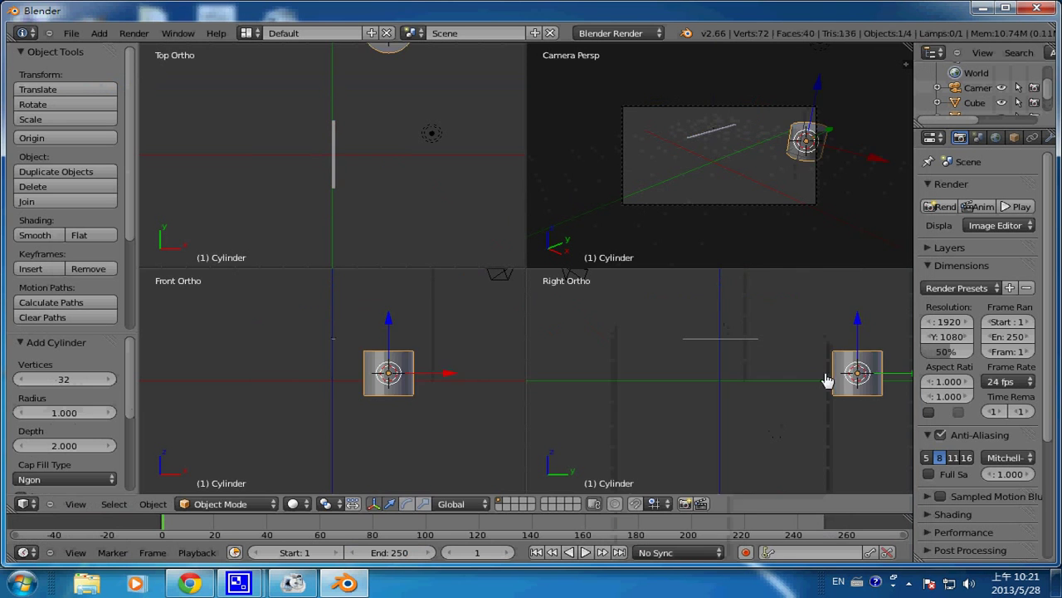
key(g)
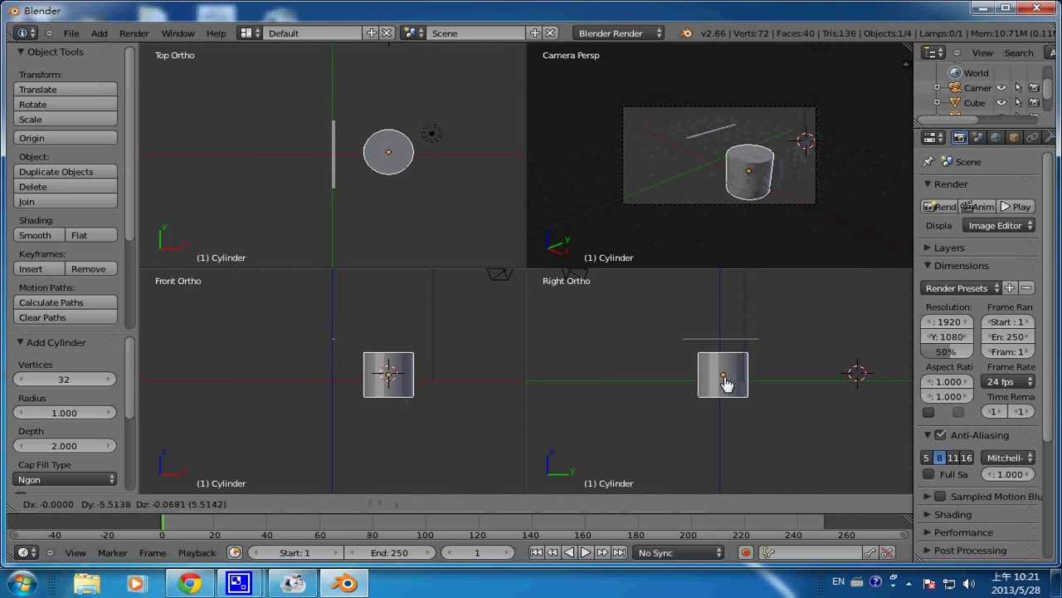
click(724, 378)
key(s)
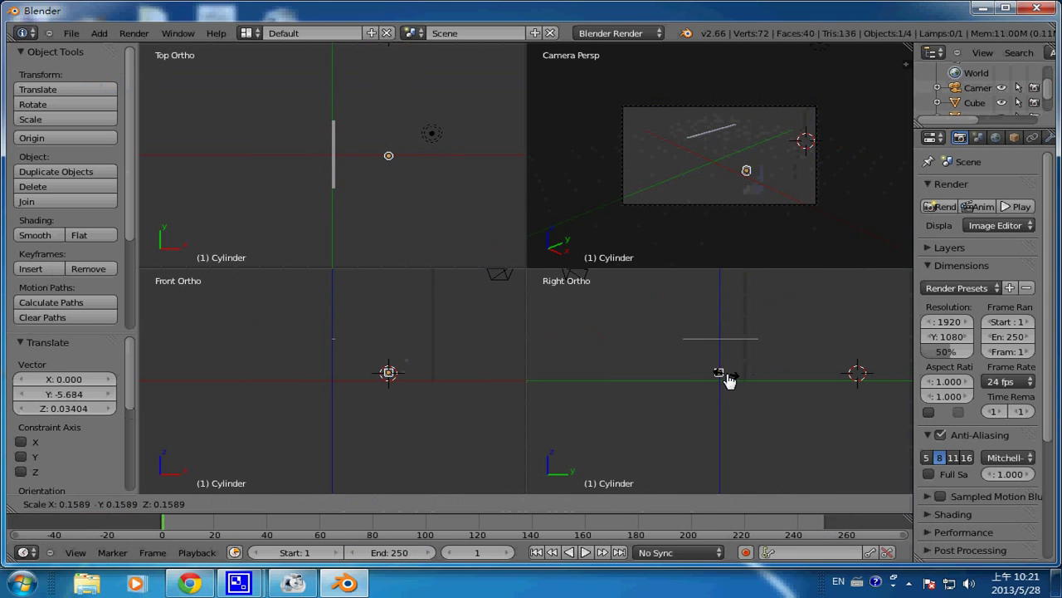
click(728, 379)
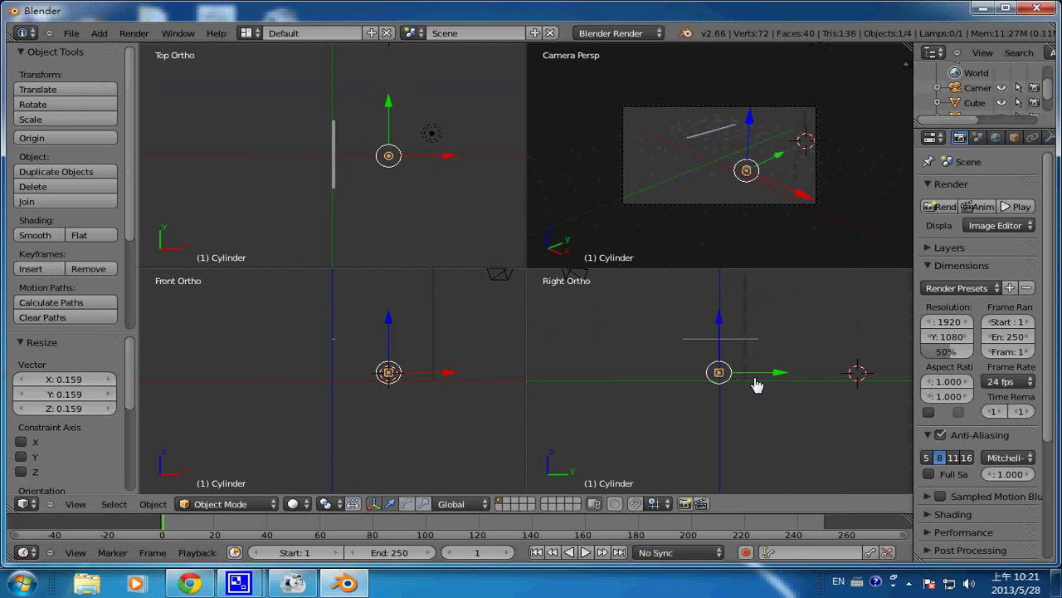
Shape the cylinder into a post: Z to 2.580, uniform 0.415, then Z to 1.903
key(s)
key(z)
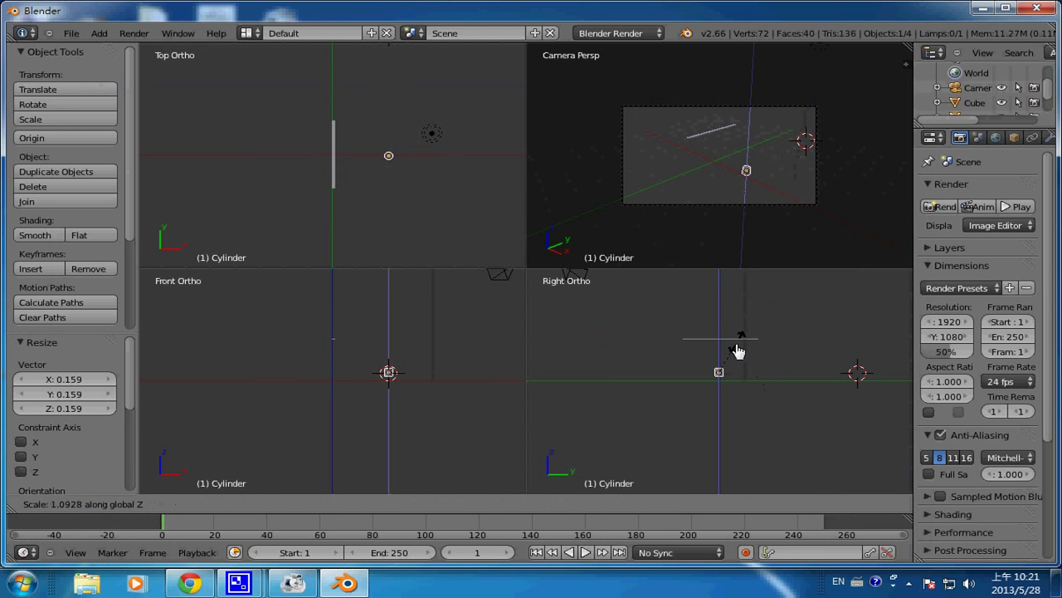
click(723, 269)
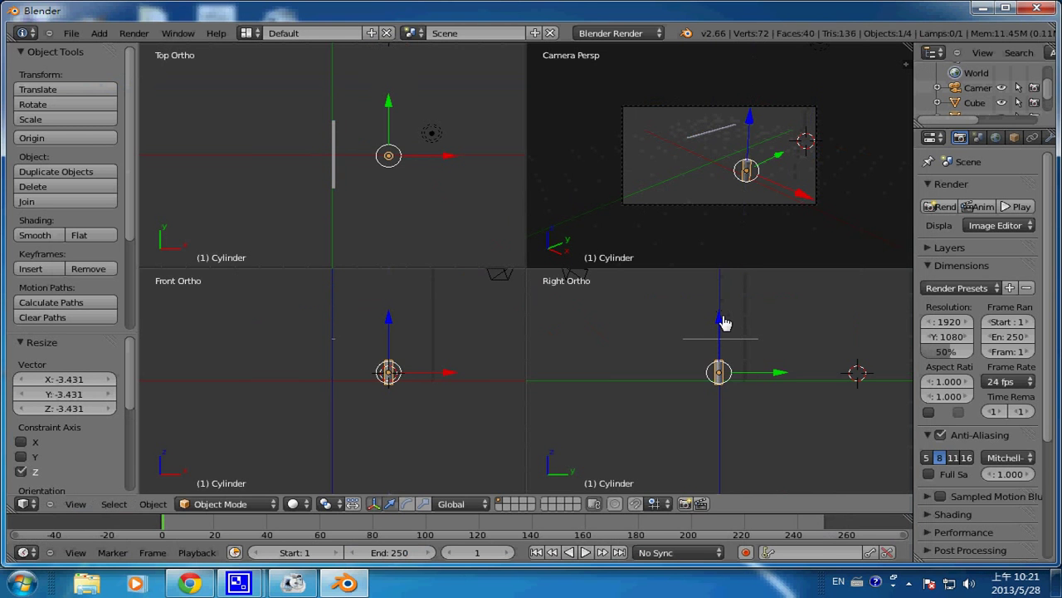
key(s)
key(z)
click(732, 234)
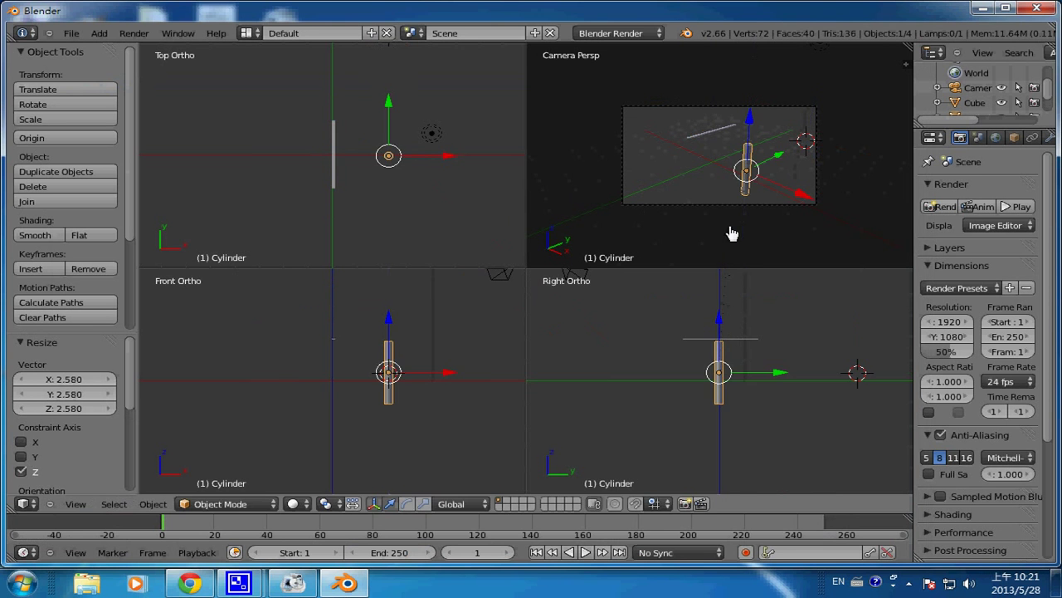
key(s)
click(750, 392)
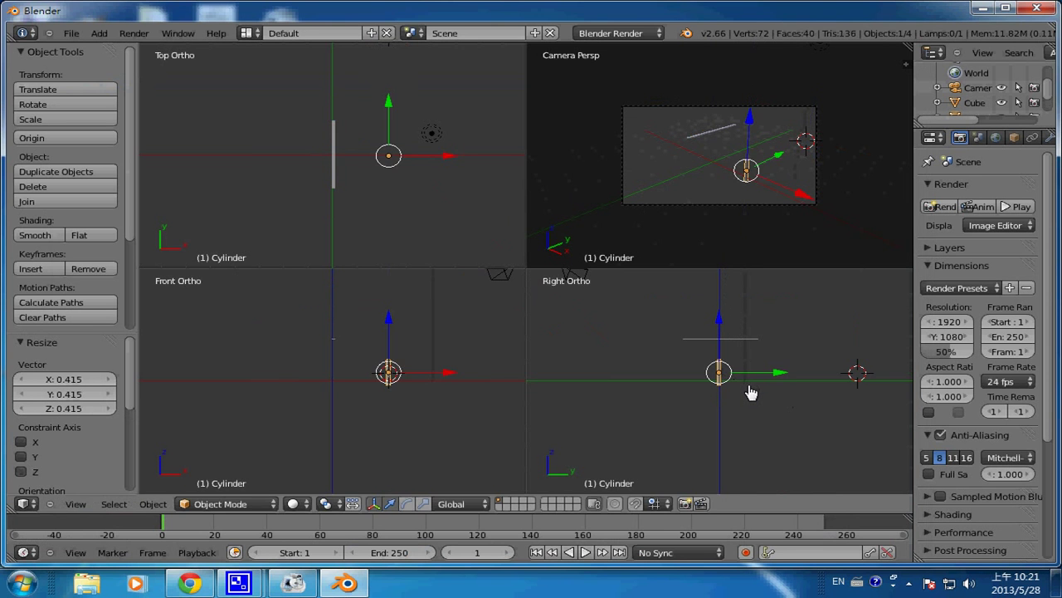
key(s)
key(z)
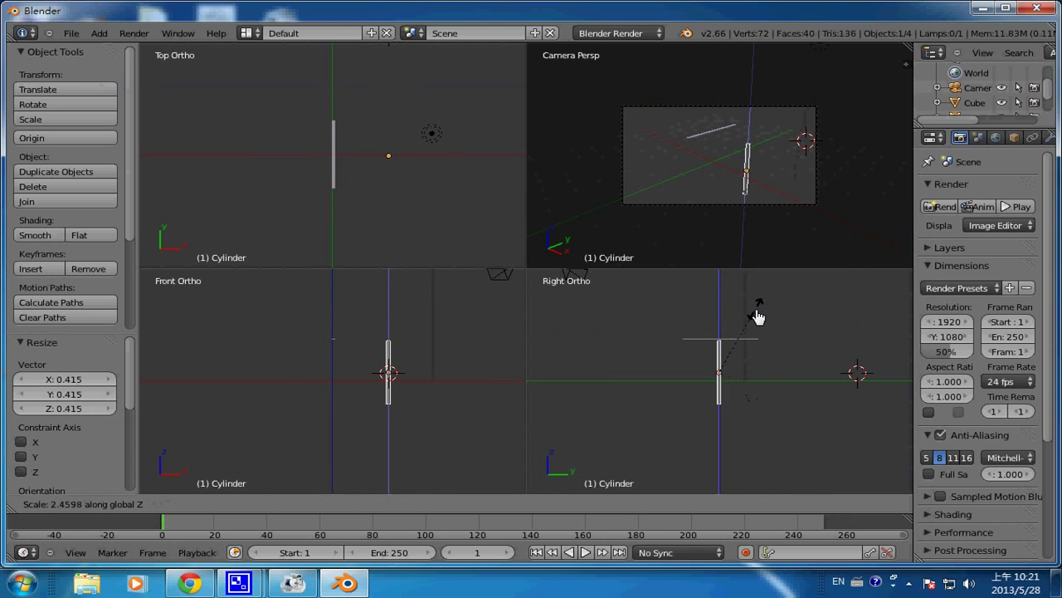
click(757, 331)
Raise the post by 0.374, centre it under the crossbar, and render a test image
key(g)
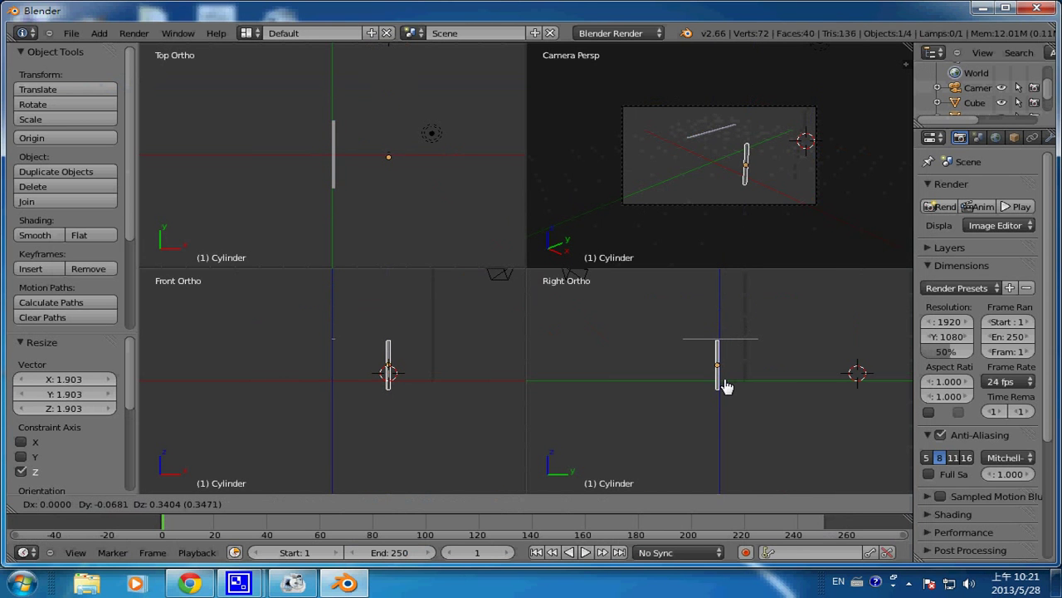
click(727, 384)
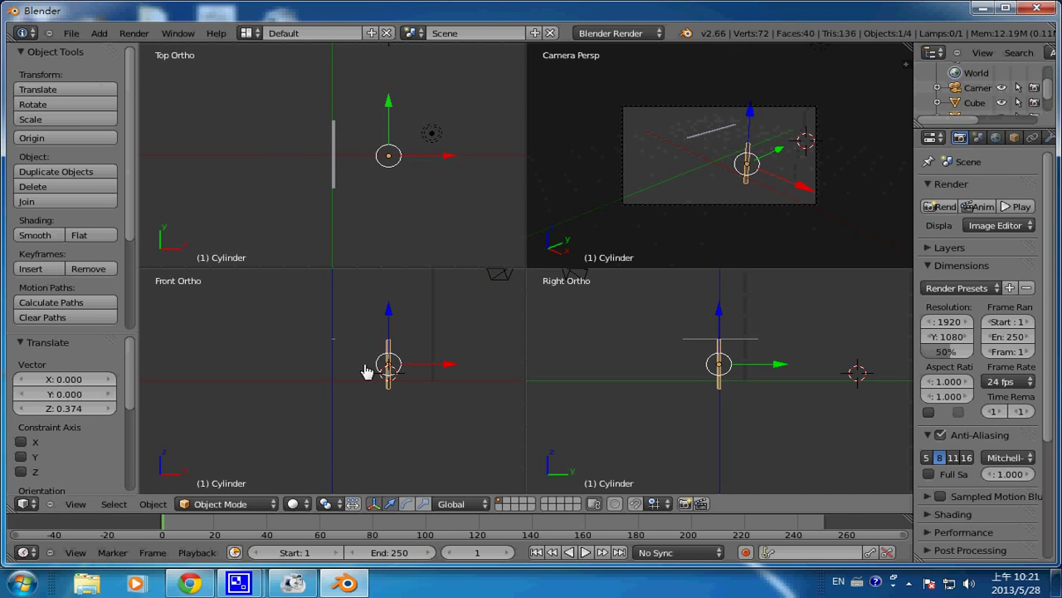
key(g)
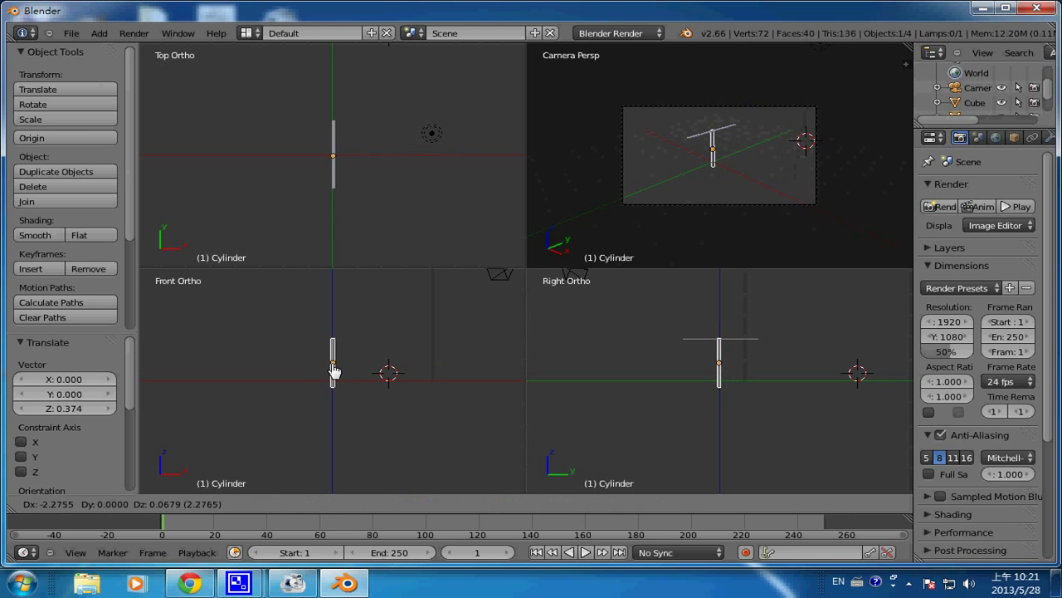
click(332, 371)
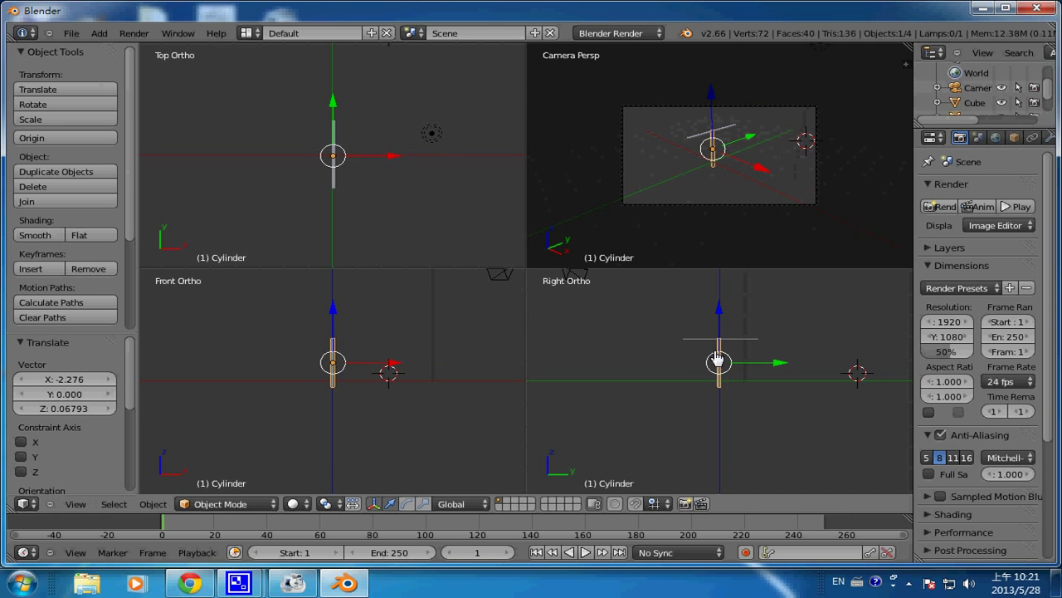
key(F12)
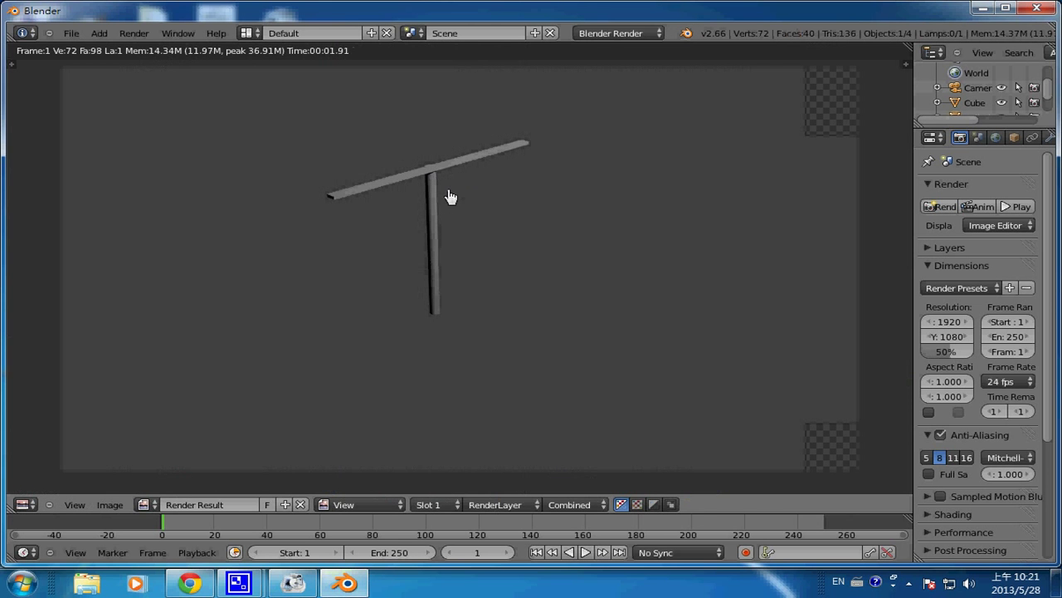
Widen the Properties panel and give the post a new orange diffuse material
key(Escape)
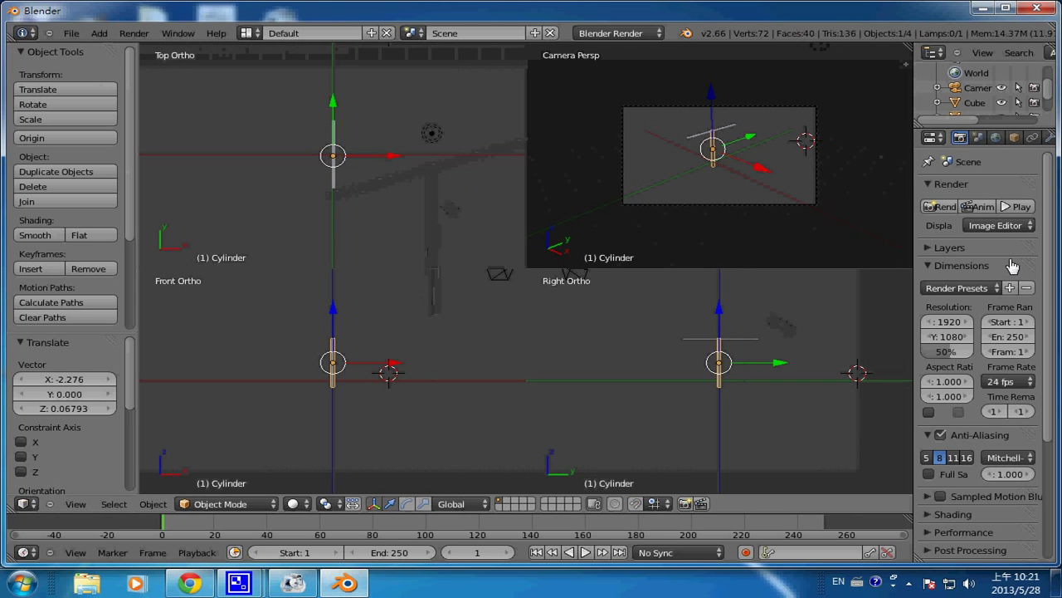
drag(914, 293, 805, 305)
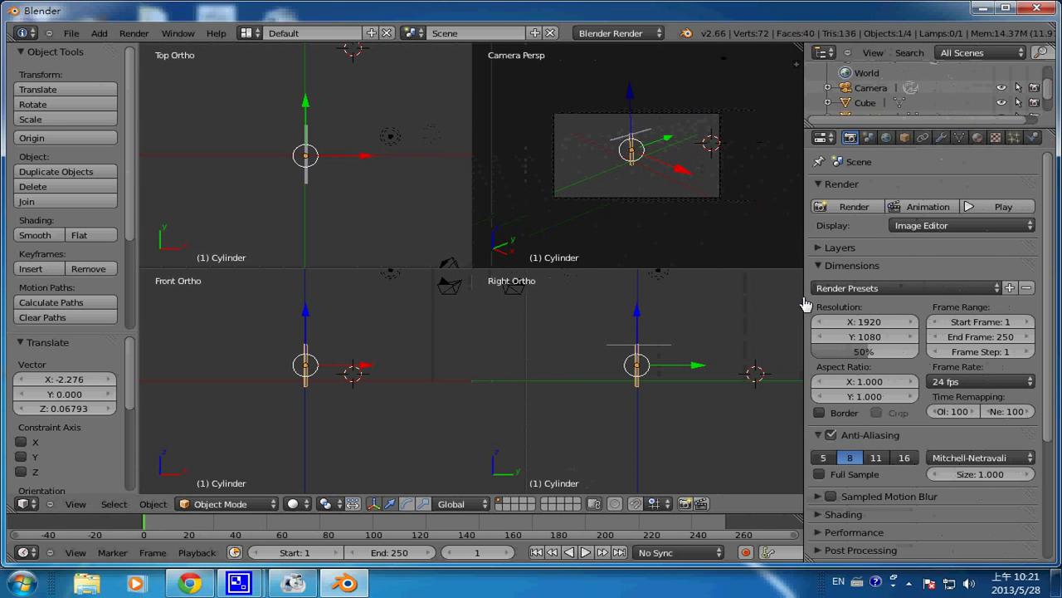
click(979, 139)
click(913, 240)
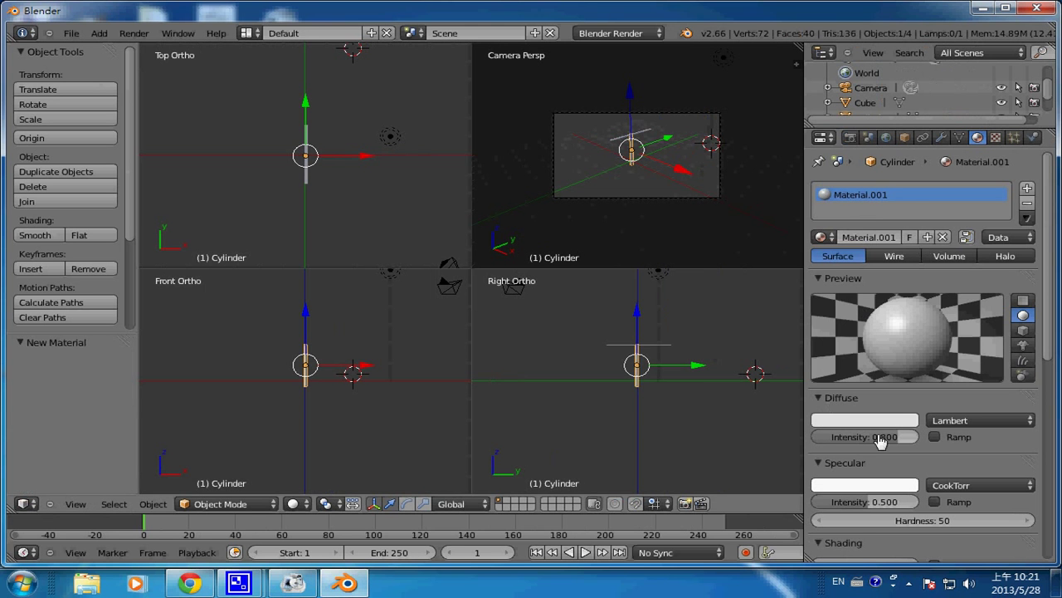
click(886, 420)
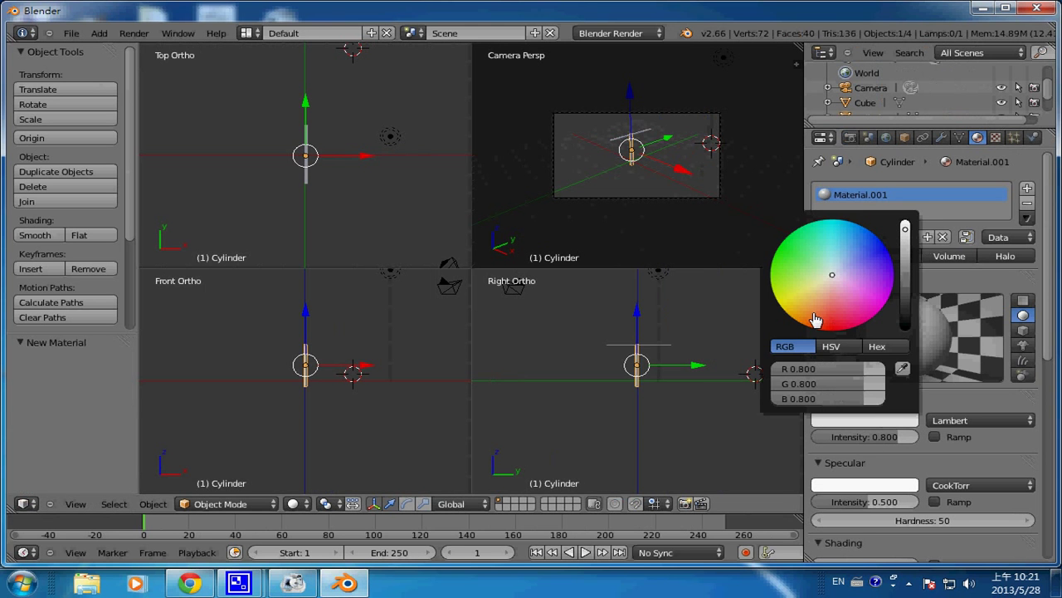
click(816, 320)
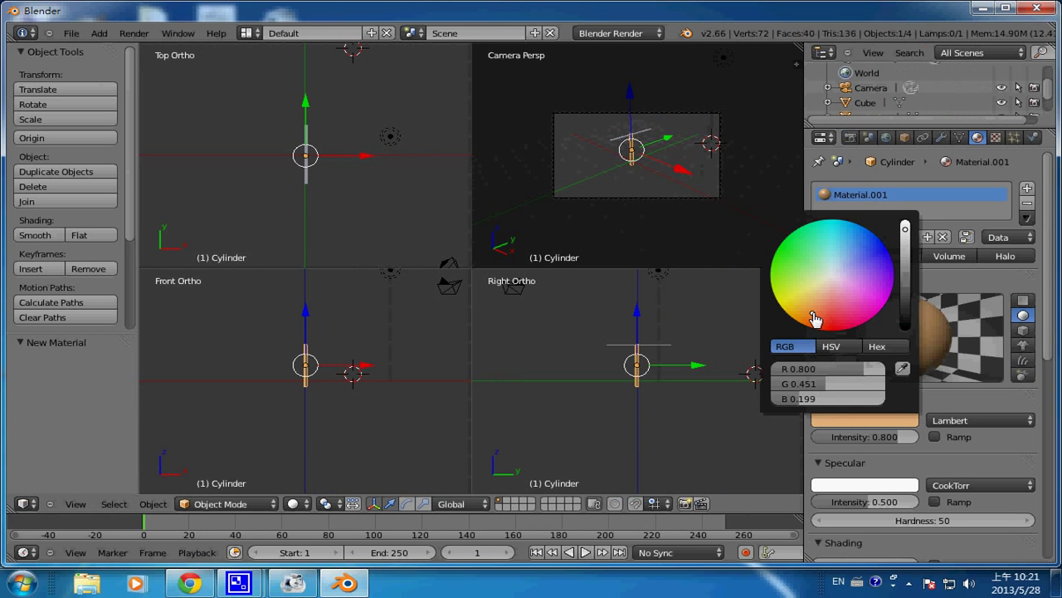
Select the crossbar, set its diffuse colour to green, and check with a test render
right_click(664, 347)
right_click(664, 347)
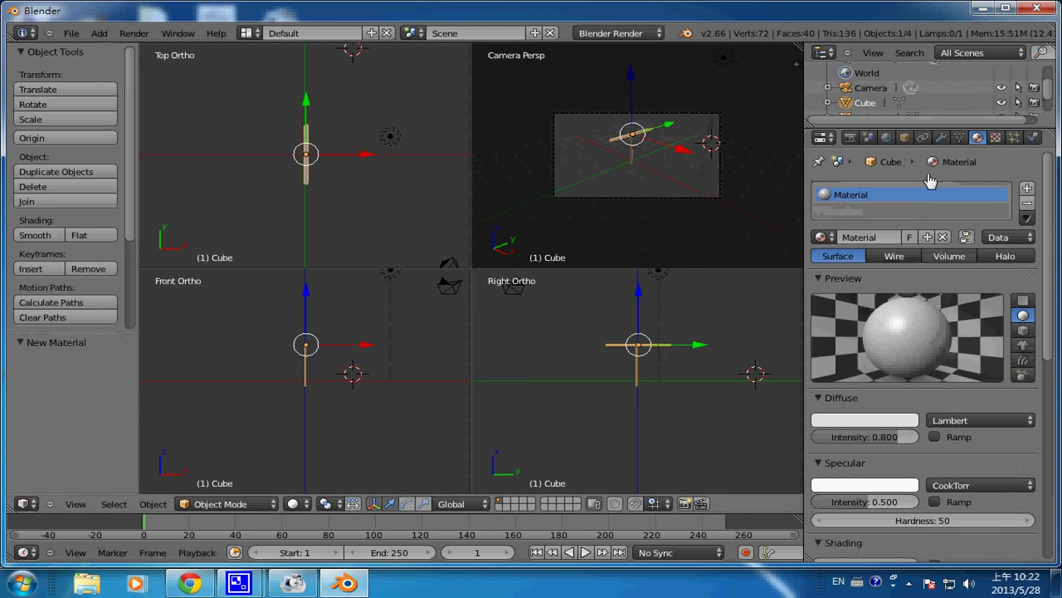
click(896, 420)
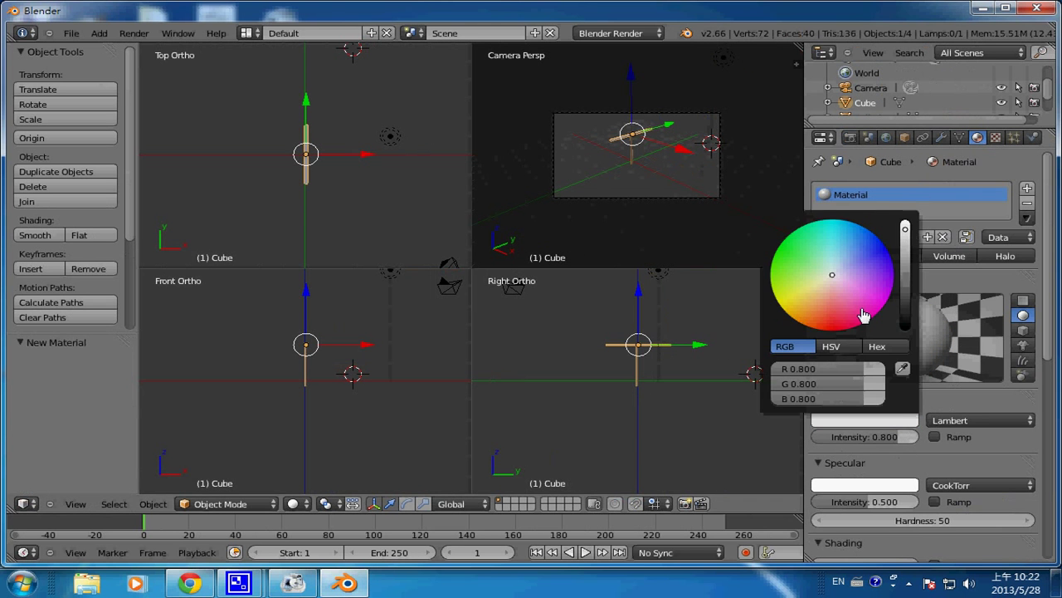
click(801, 254)
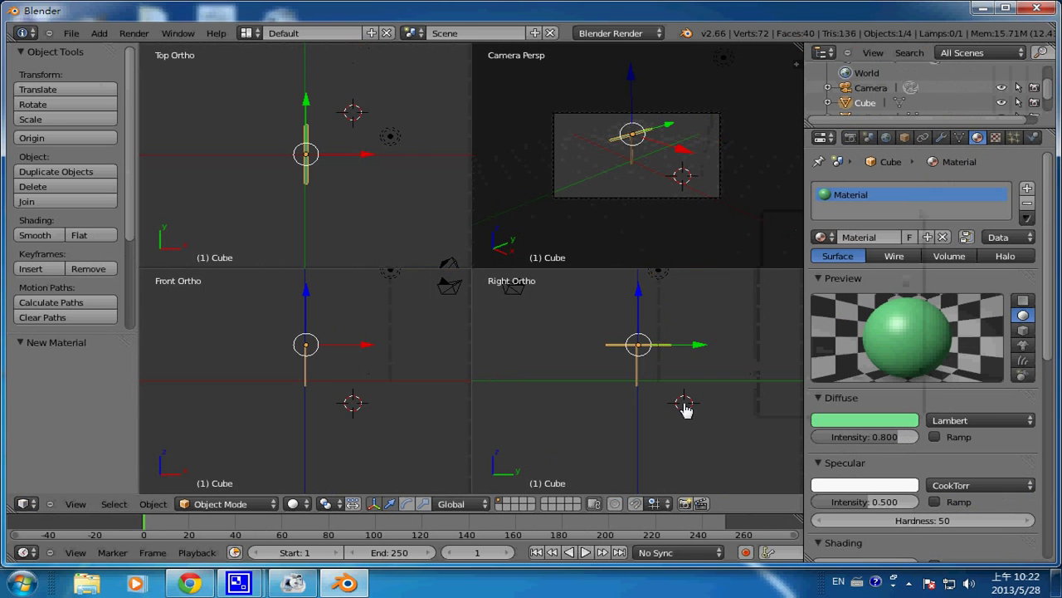
key(F12)
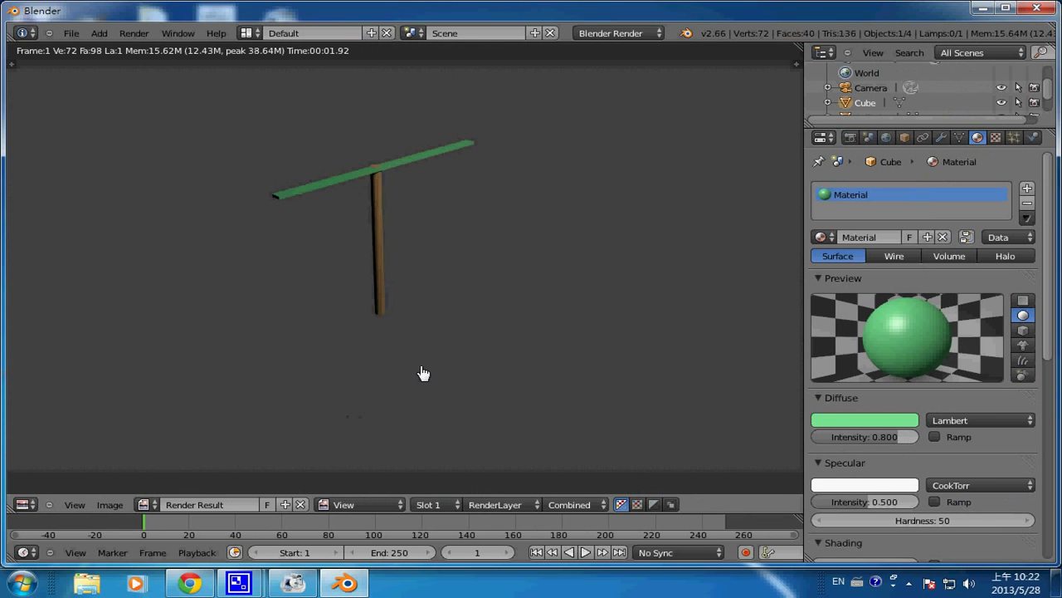
key(Escape)
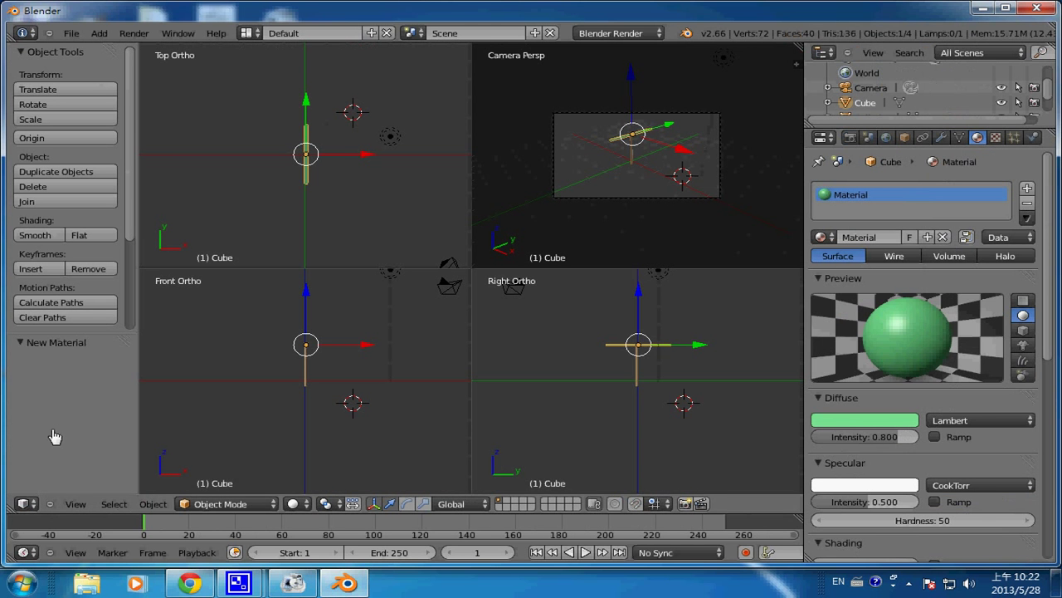
Return to a single 3D view, orbit slightly, and switch to the Animation screen layout
click(76, 504)
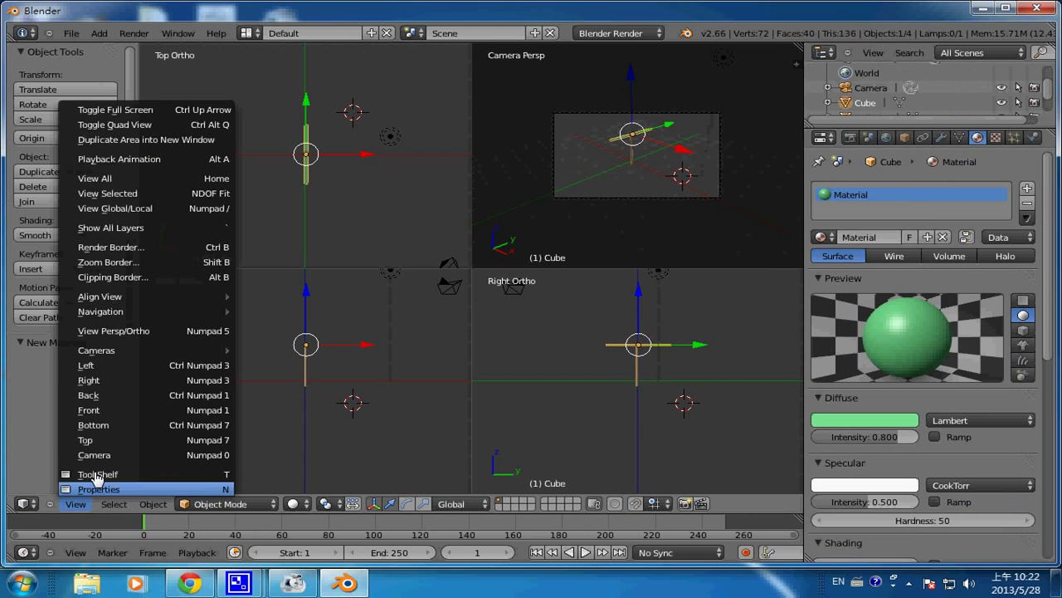
click(180, 125)
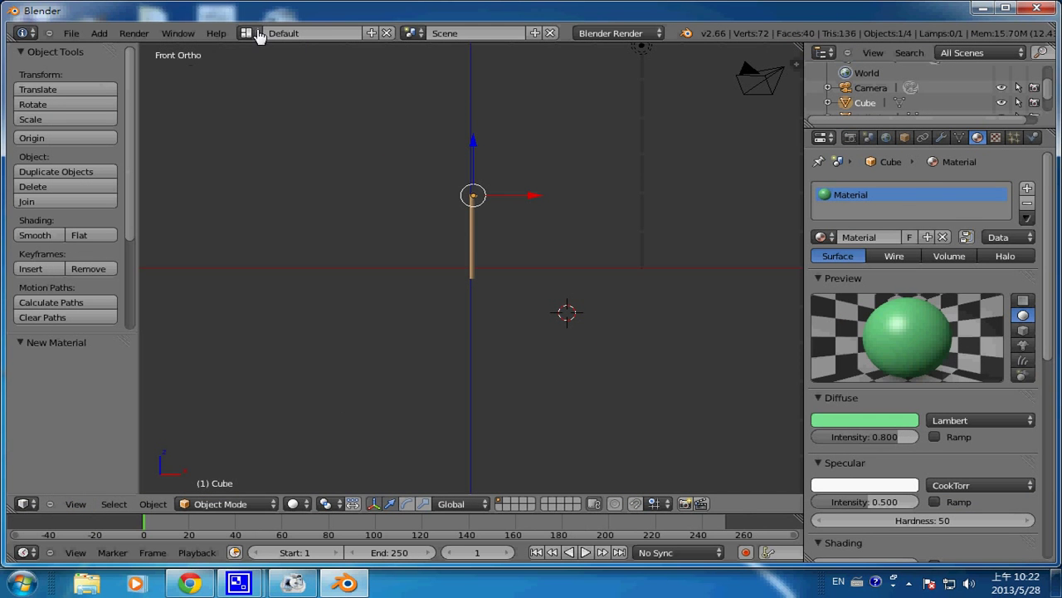
mouse_move(510, 235)
middle_down()
mouse_move(689, 288)
mouse_move(557, 289)
middle_up()
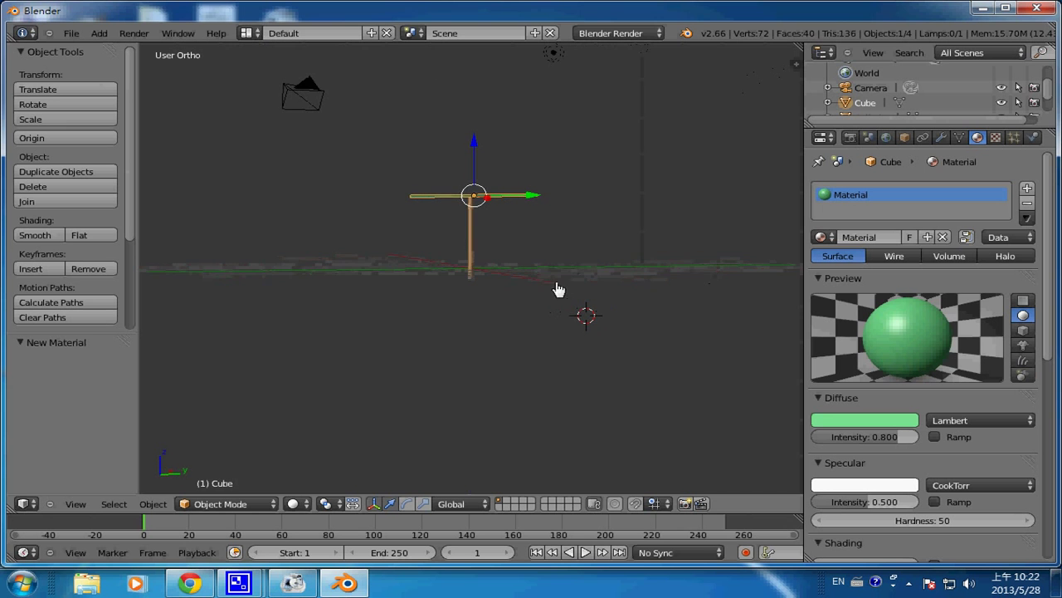
click(249, 33)
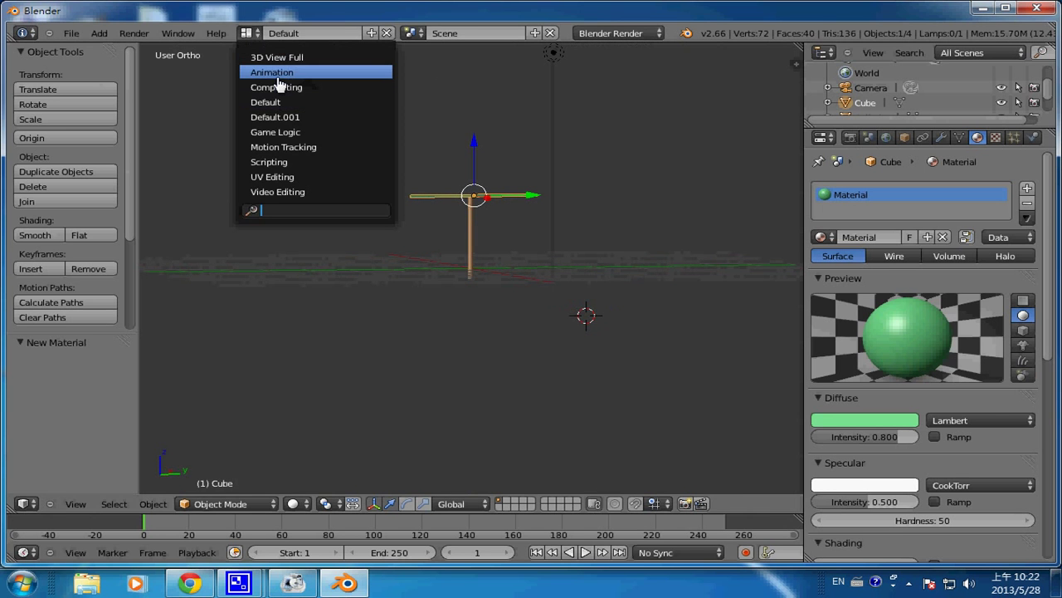
click(280, 75)
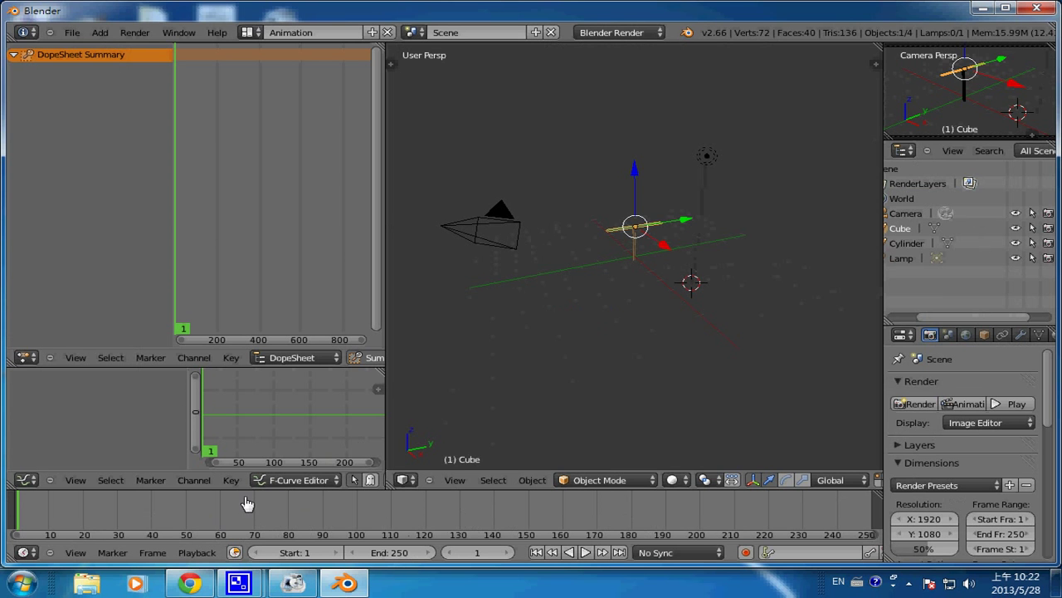
Browse the timeline, graph editor and dopesheet editor-type menus; the current frame becomes 87
click(33, 556)
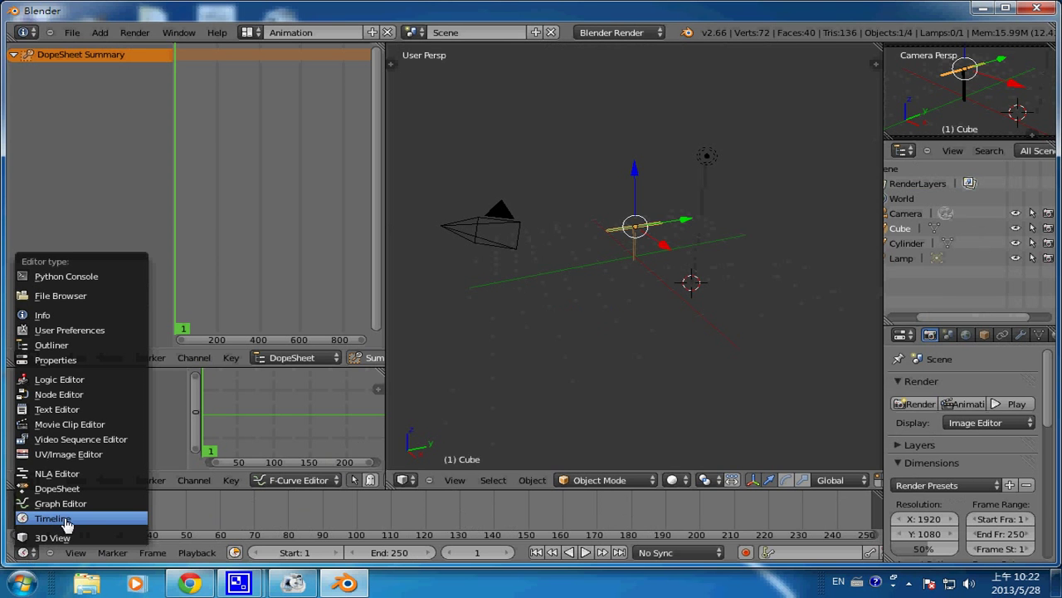
click(99, 518)
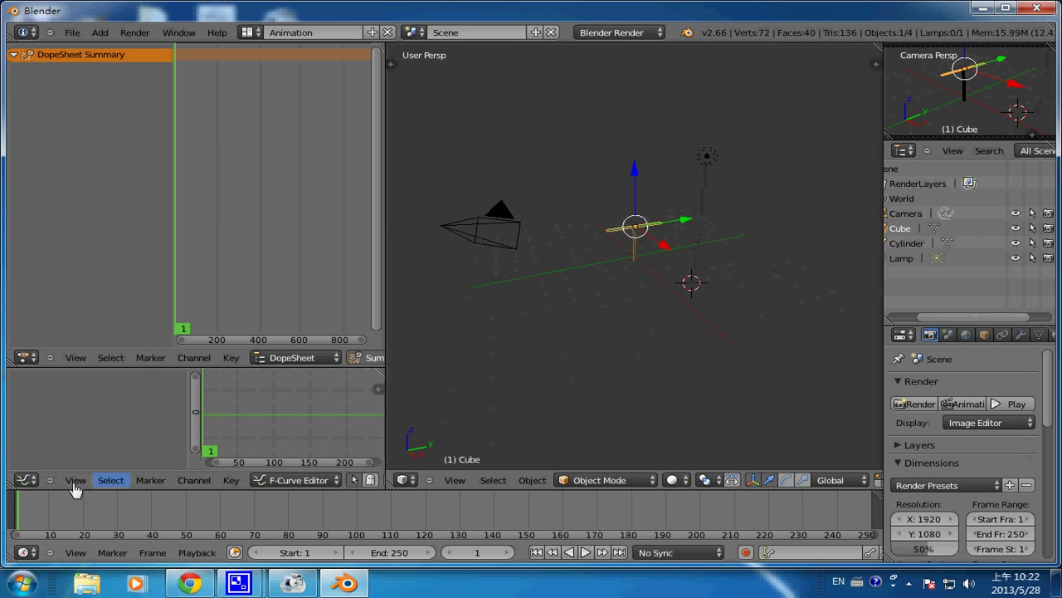
click(27, 481)
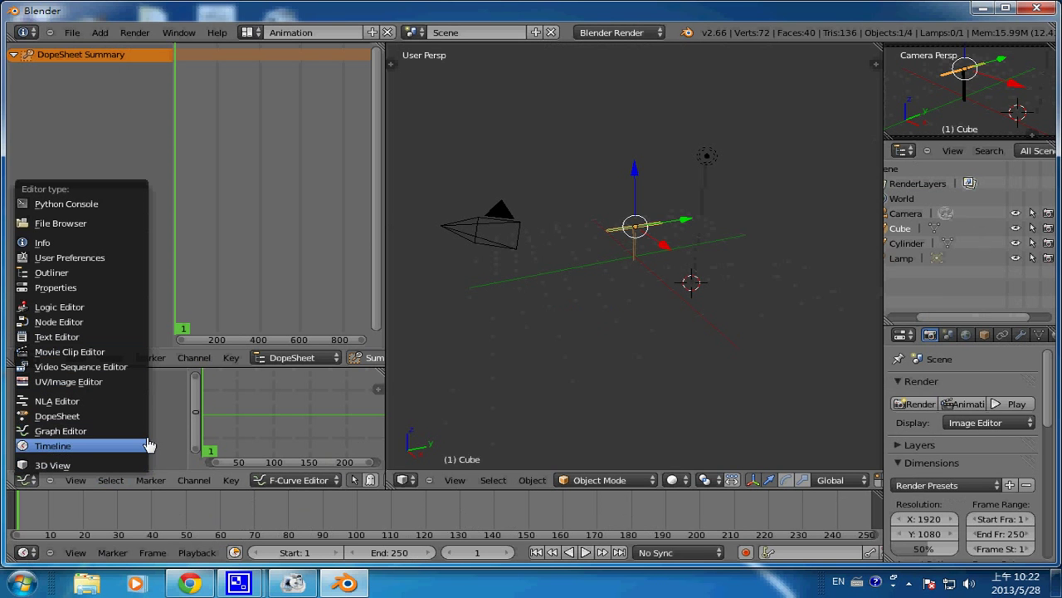
click(323, 485)
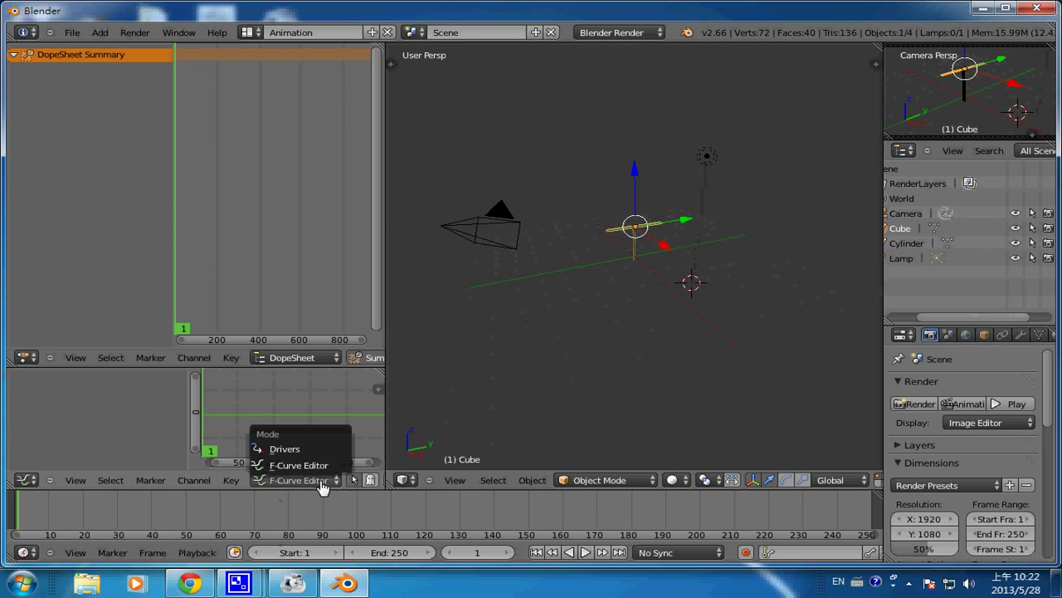
click(313, 502)
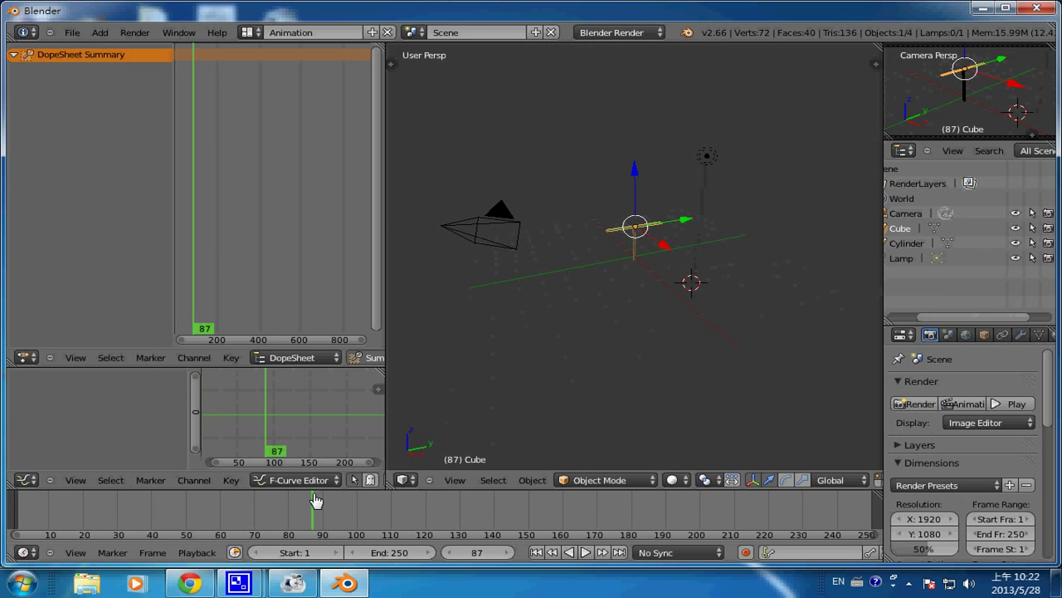
click(27, 358)
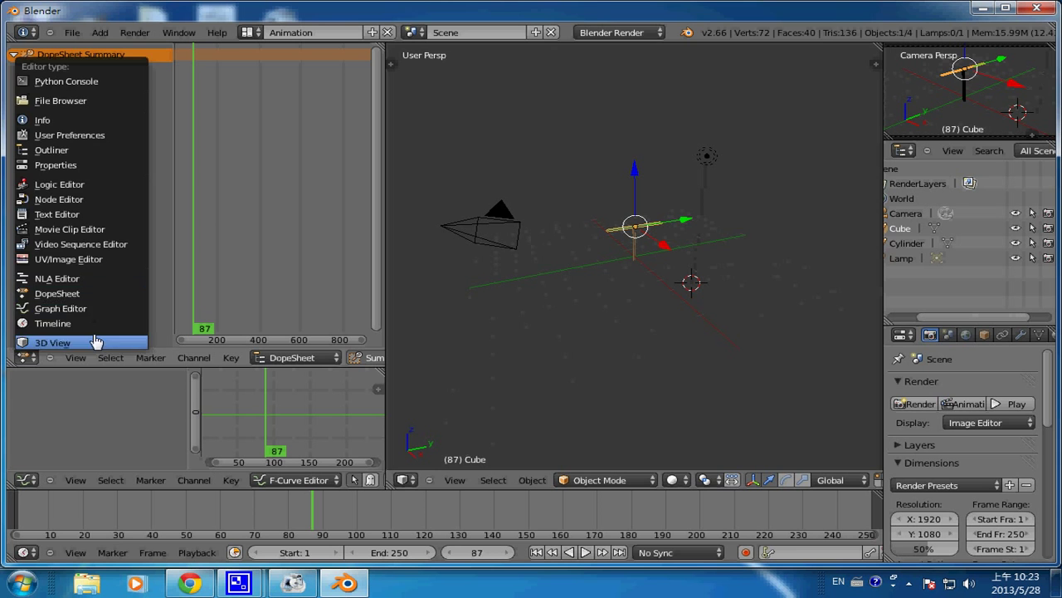
click(27, 356)
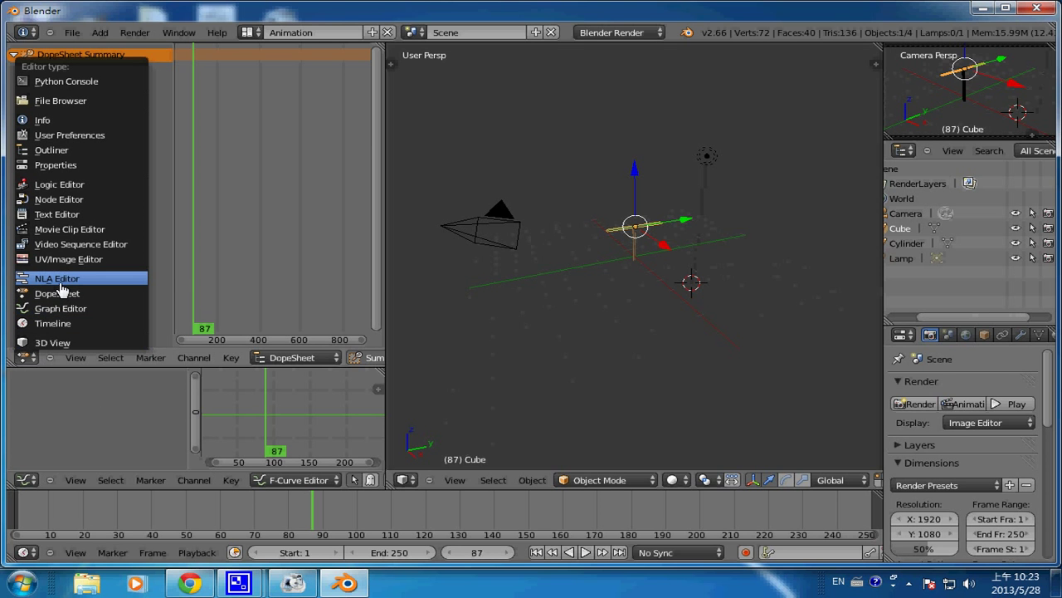
Split the dopesheet area and make the new area an NLA Editor
right_click(388, 293)
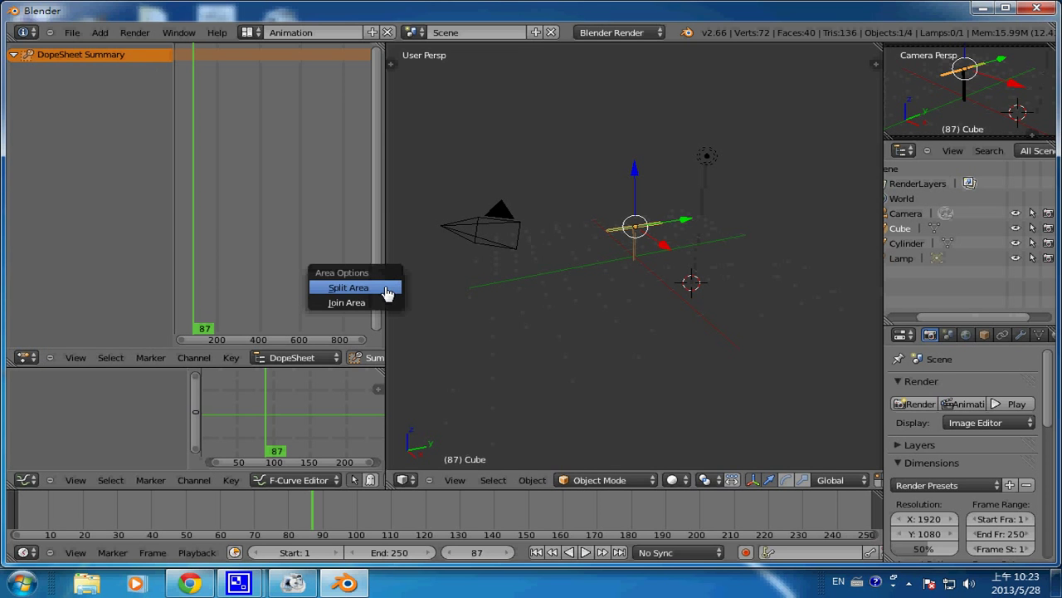
click(387, 292)
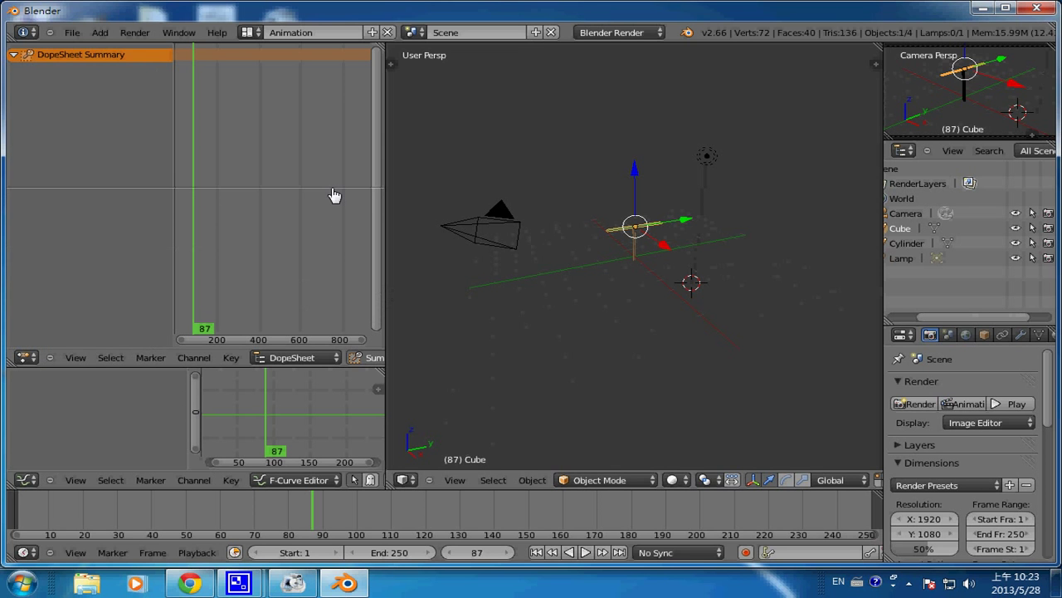
click(332, 195)
click(25, 180)
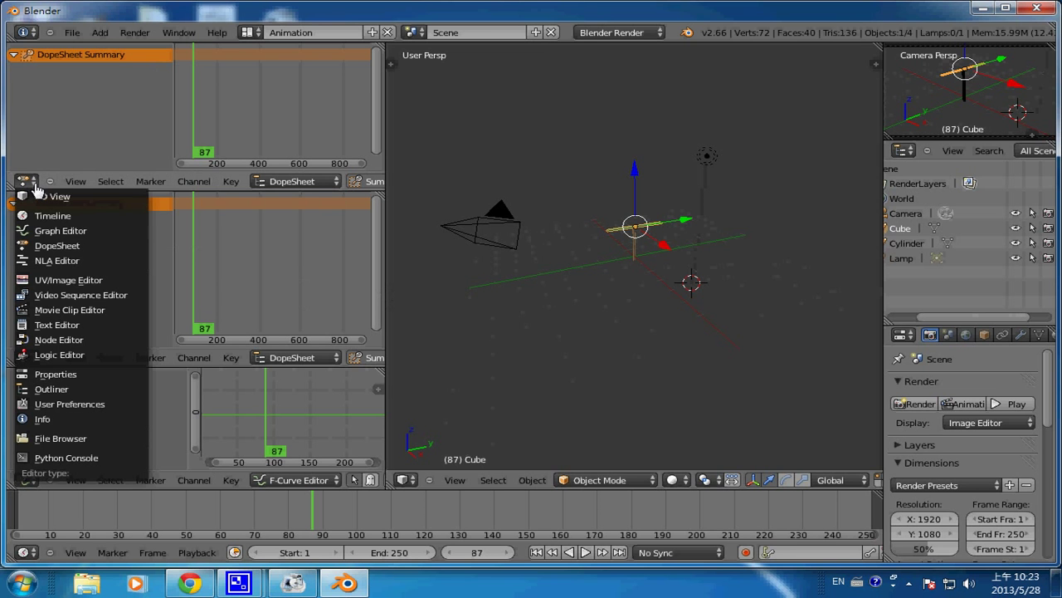
click(58, 260)
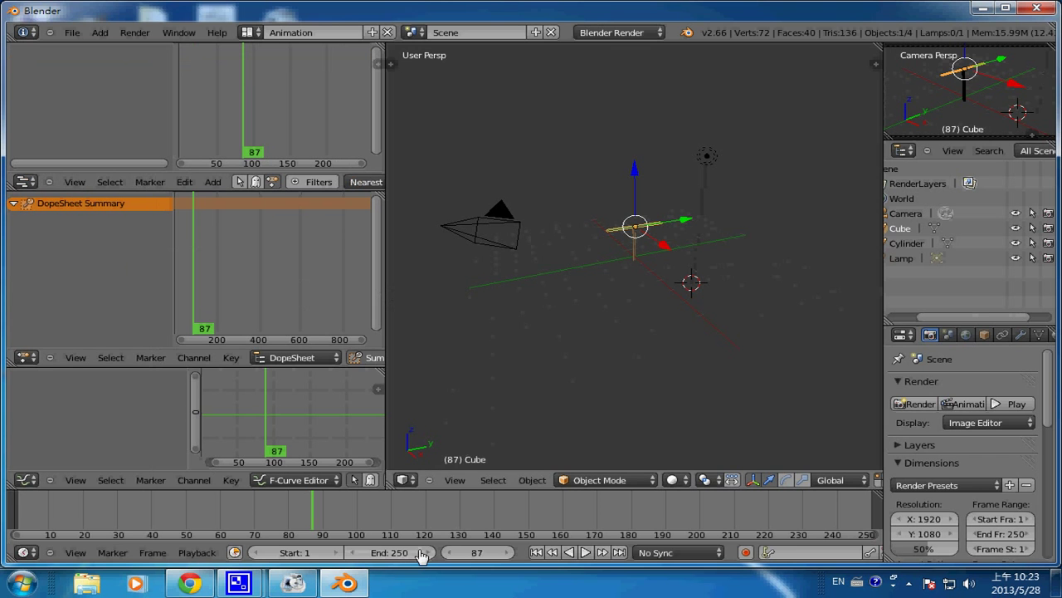
Set the animation's End frame to 50 and move the current frame back to 1
click(411, 553)
text(50)
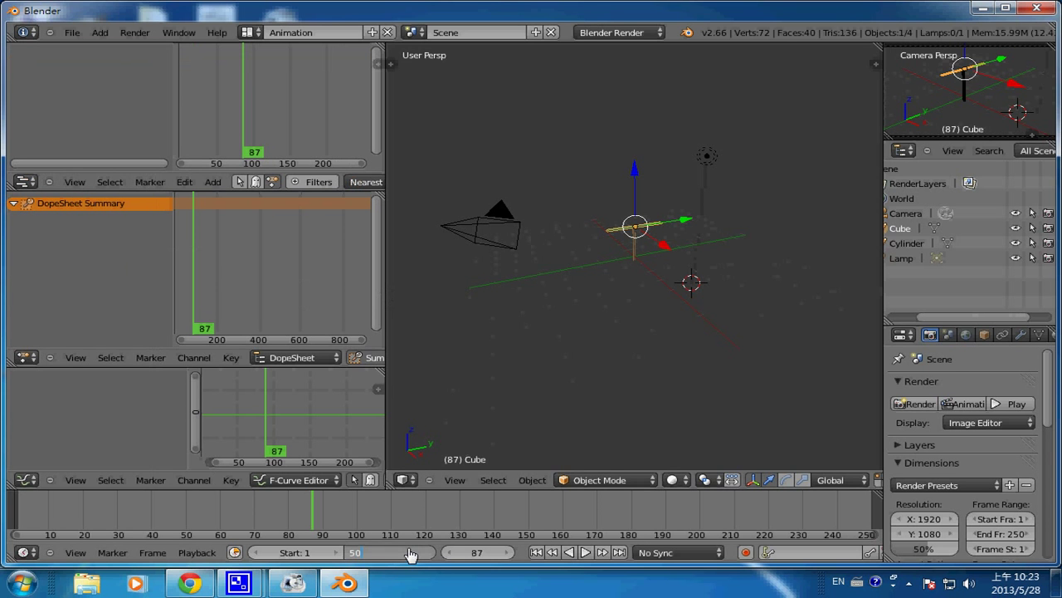
key(Return)
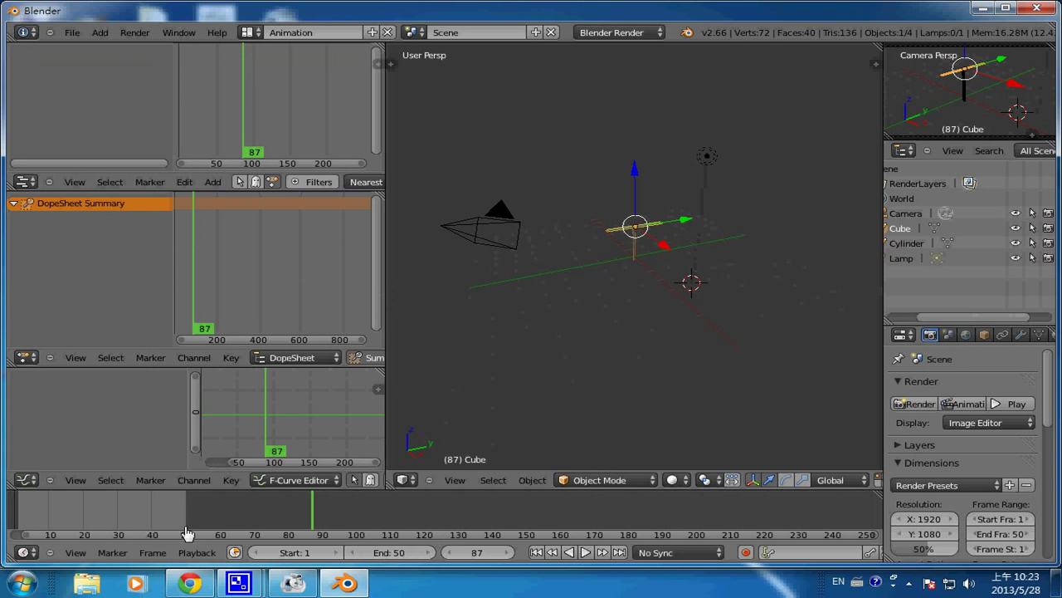
drag(22, 532, 18, 532)
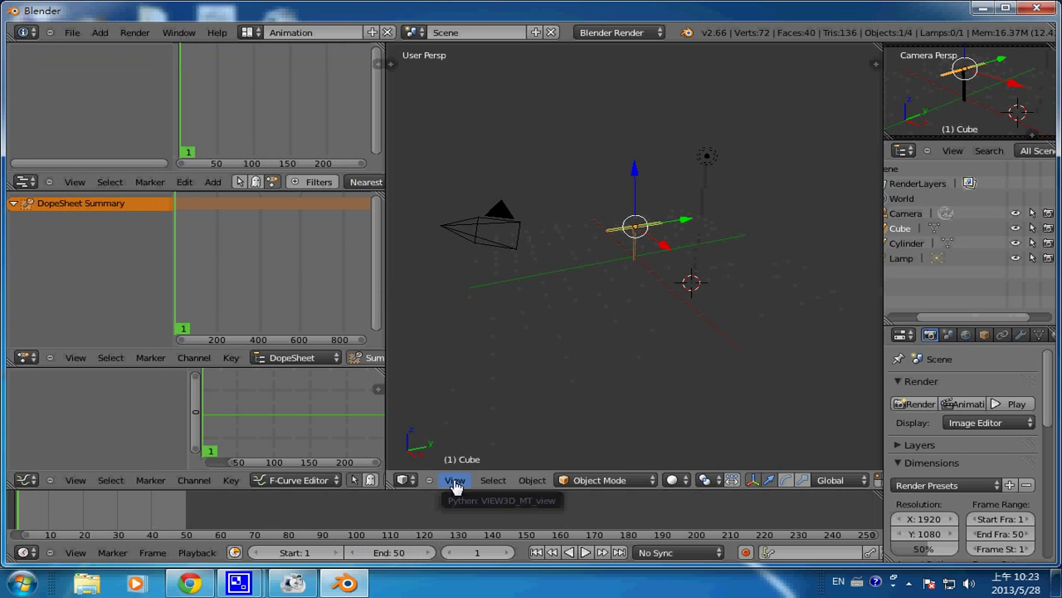
click(455, 485)
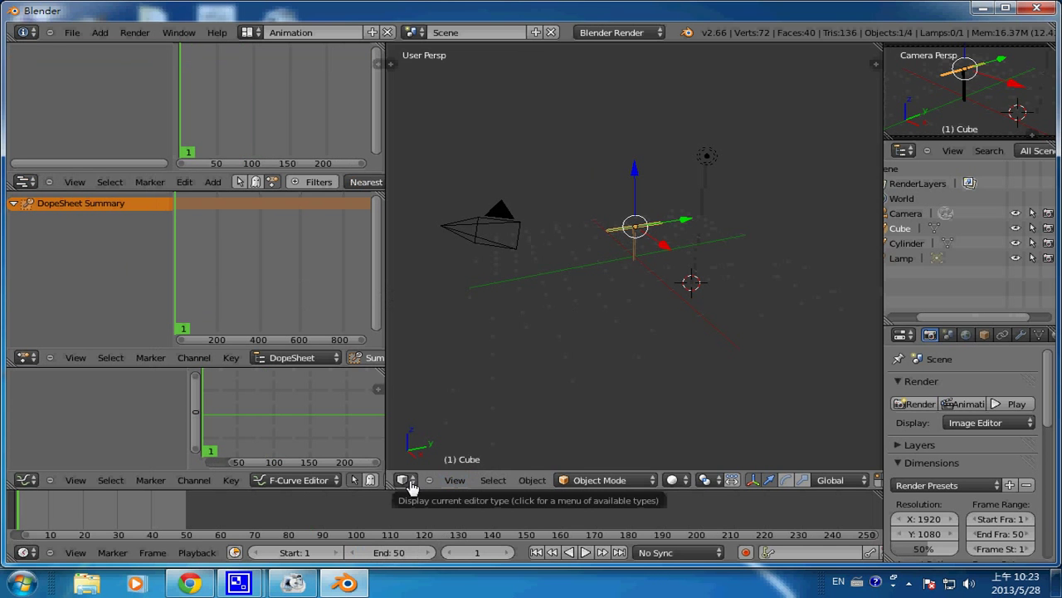
Switch to Top view and key the crossbar's rotation at frame 1
click(406, 481)
click(431, 464)
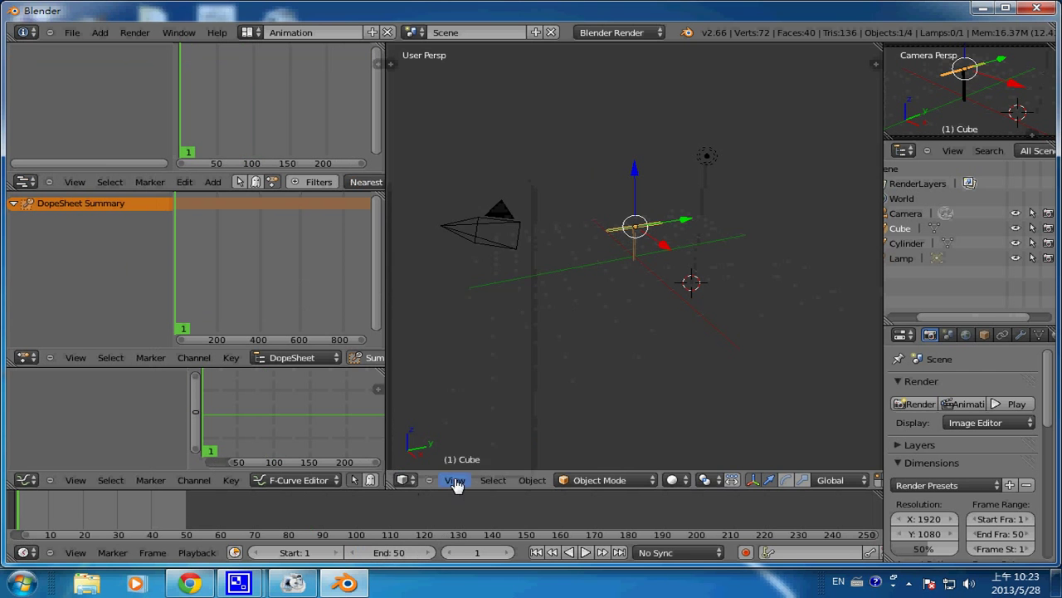
click(455, 480)
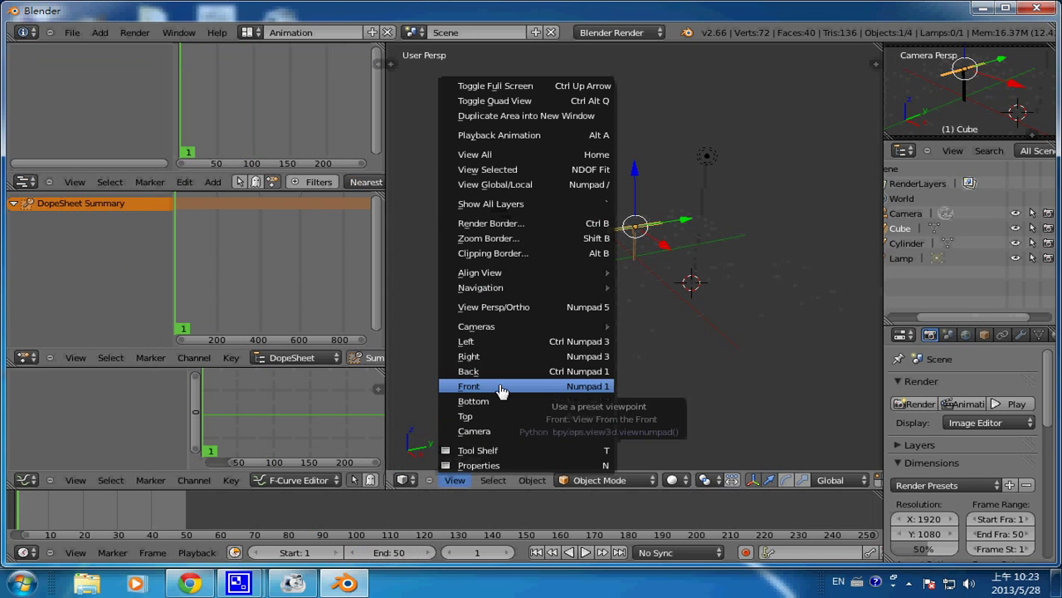
click(503, 416)
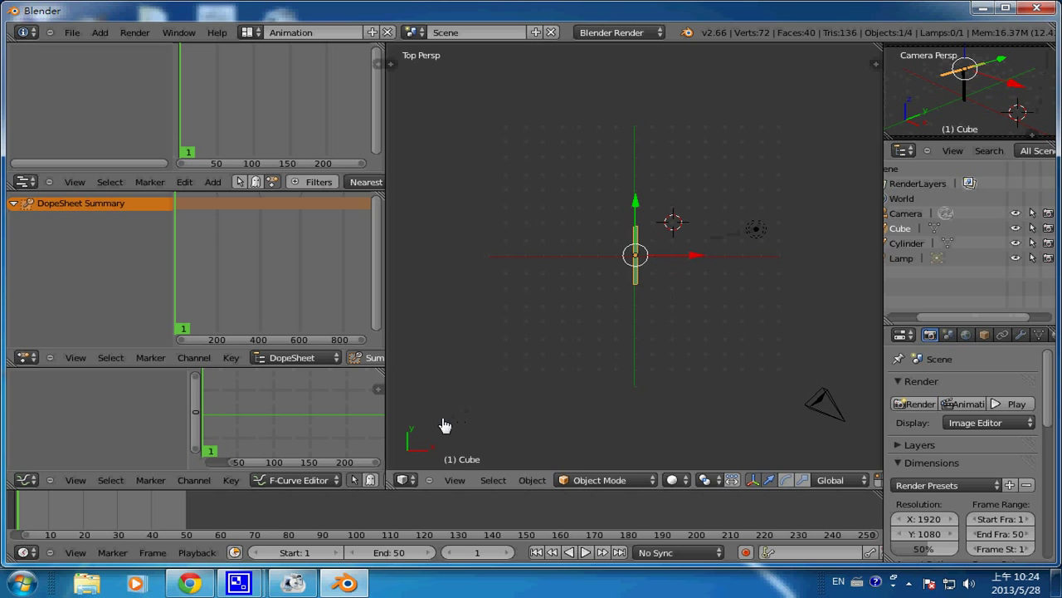
key(i)
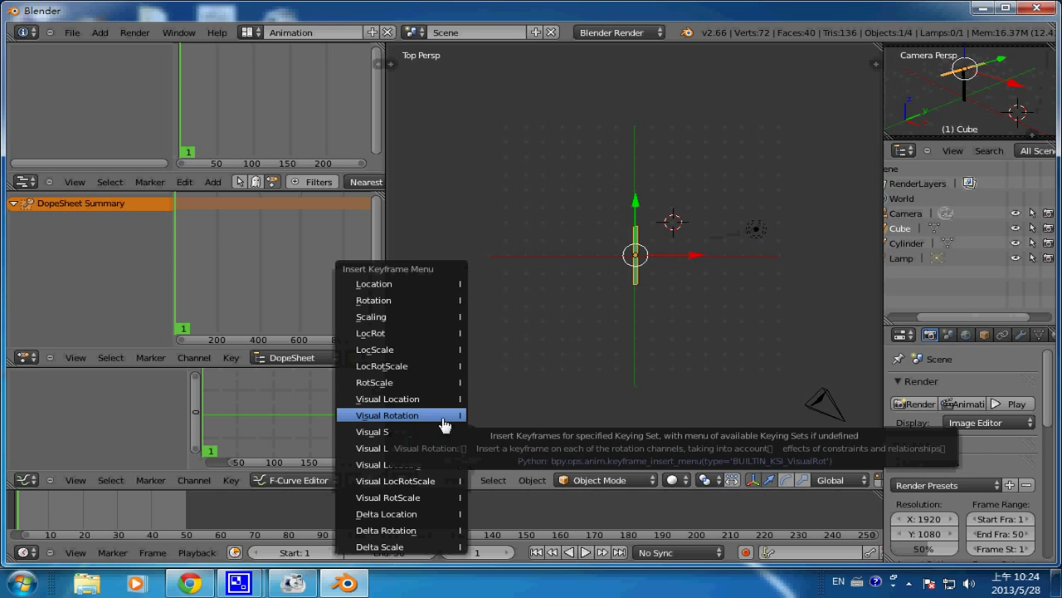
click(432, 300)
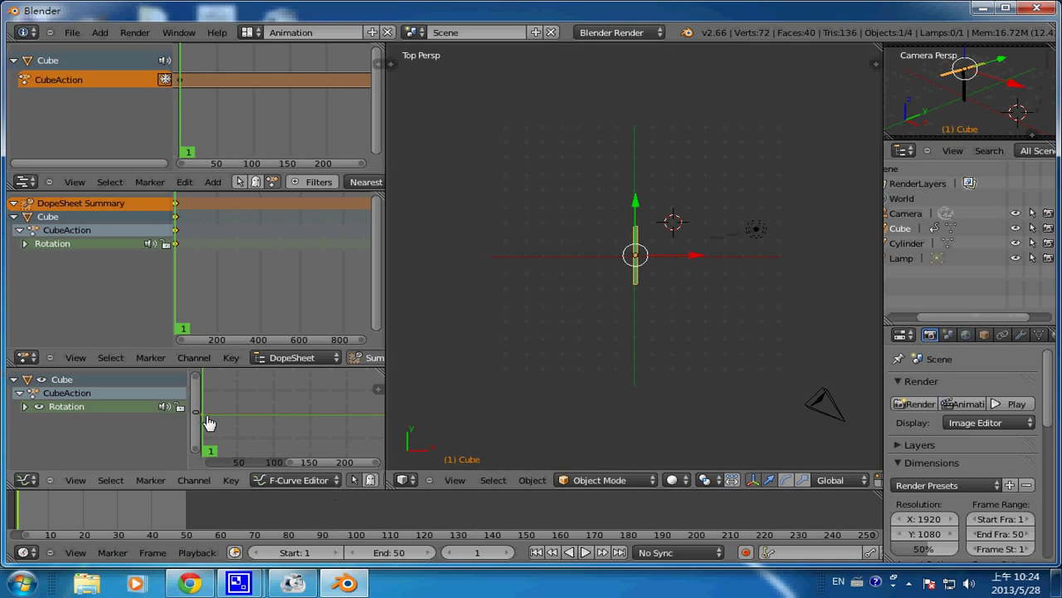
At frame 4, rotate the crossbar diagonally and key its rotation
click(471, 553)
text(4)
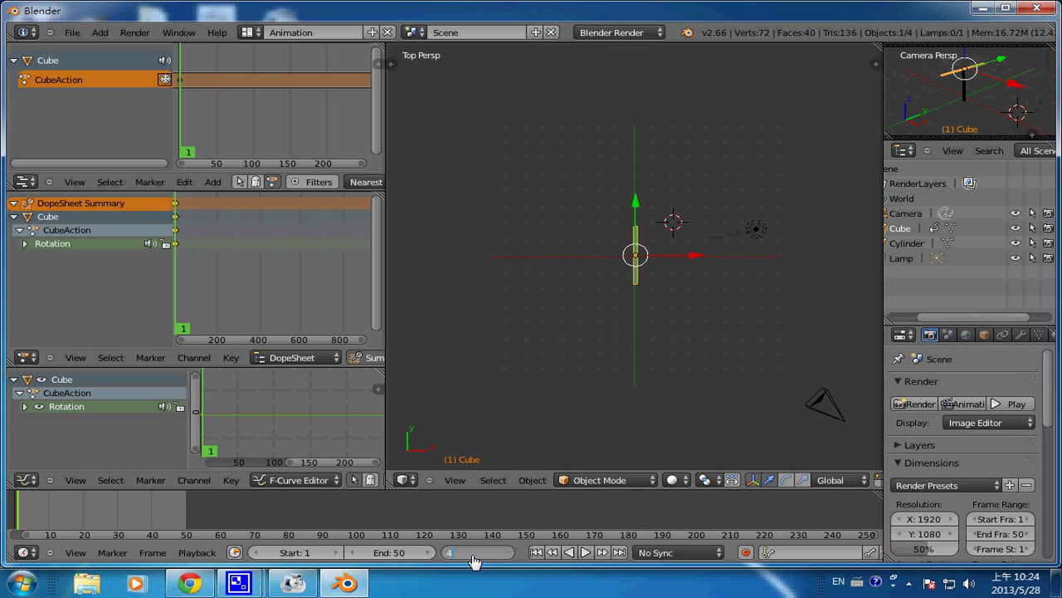
key(Return)
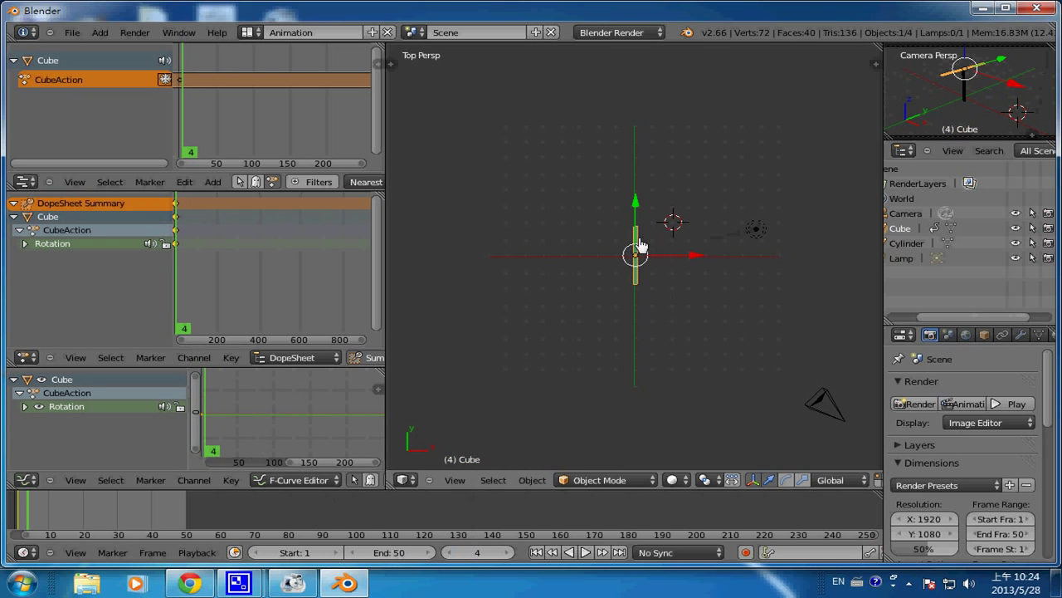
key(r)
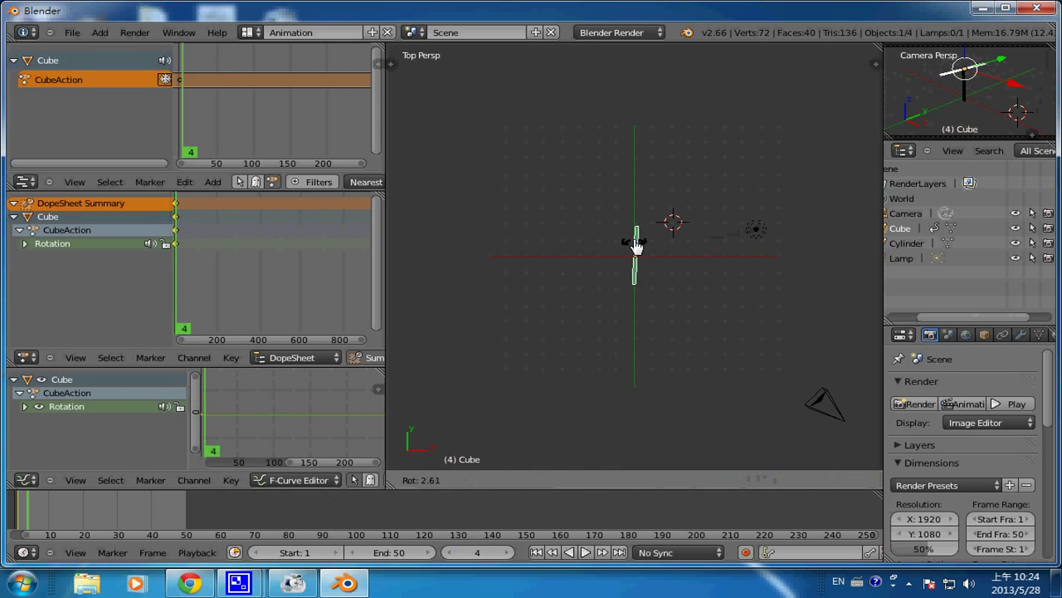
click(622, 288)
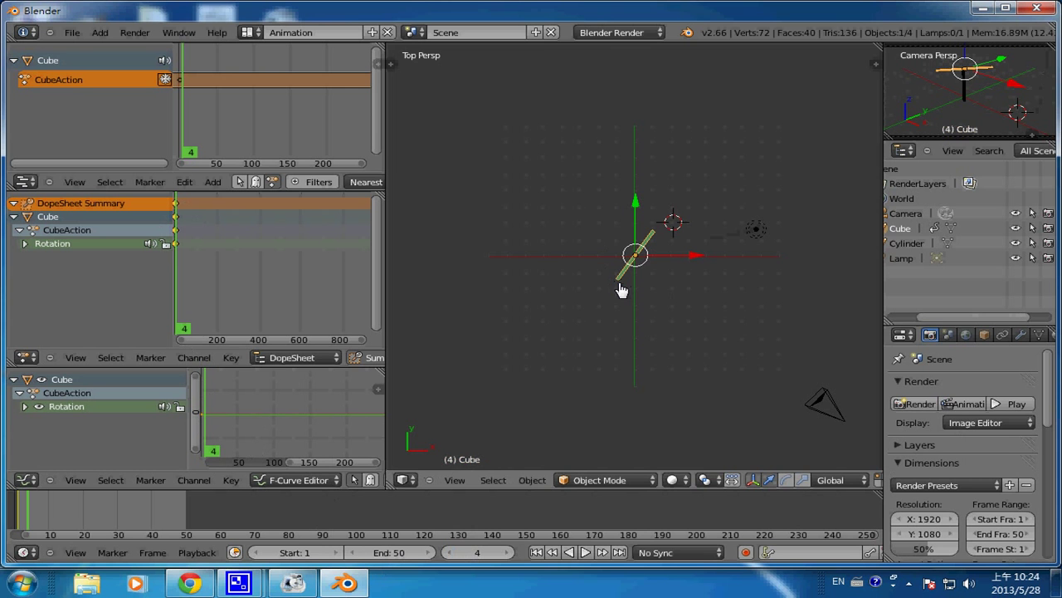
key(i)
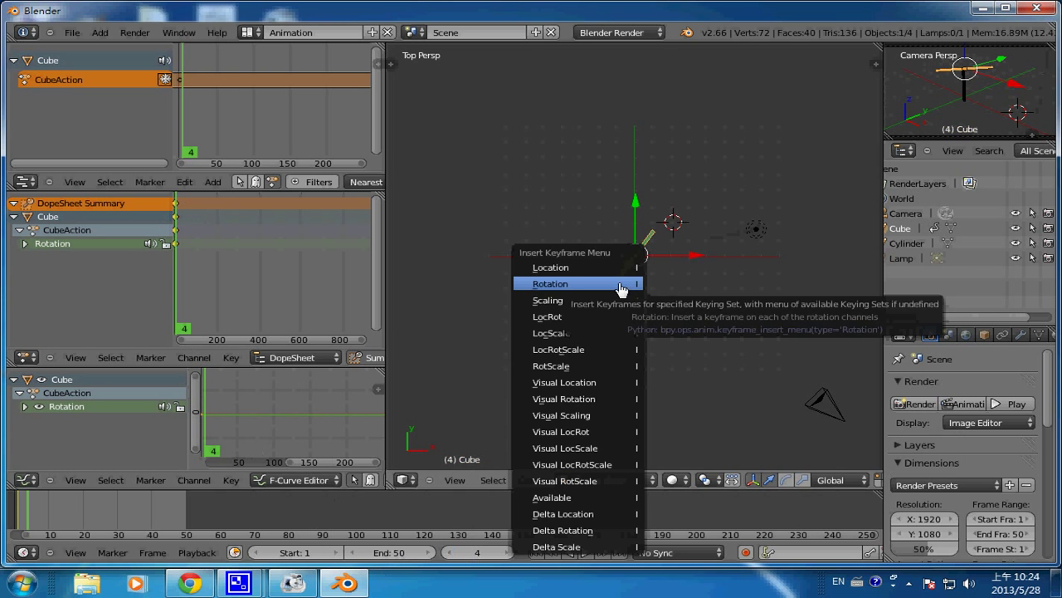
click(622, 287)
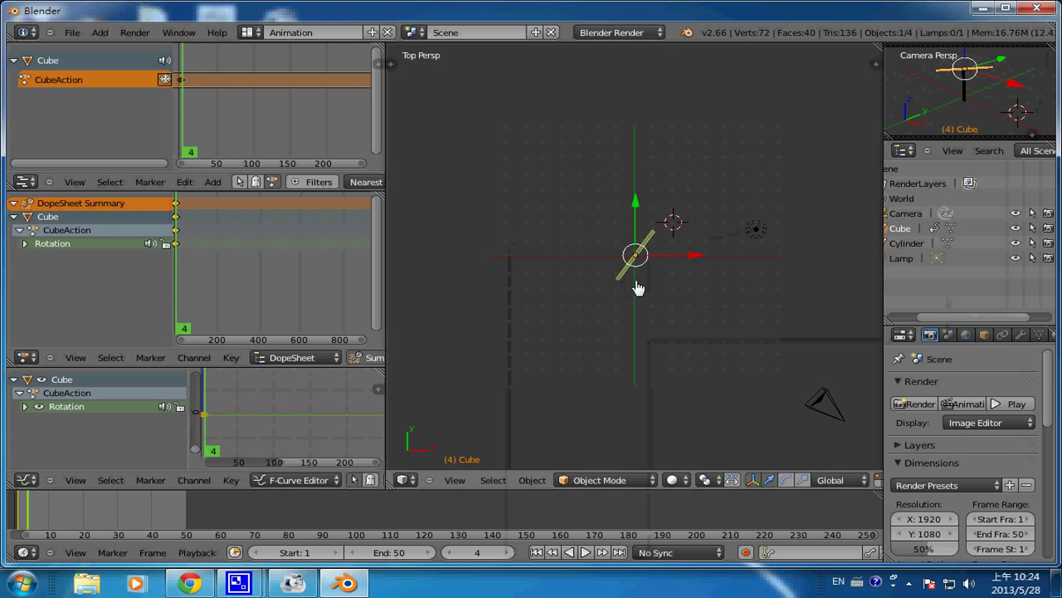
At frame 8, rotate the crossbar to a new angle and key its rotation
click(481, 554)
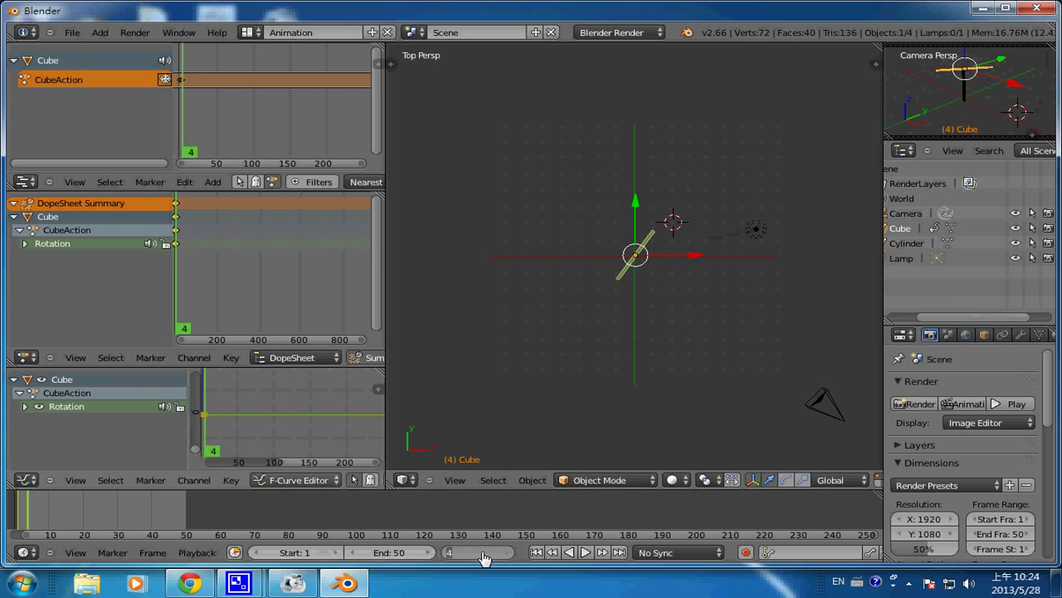
text(8)
key(Return)
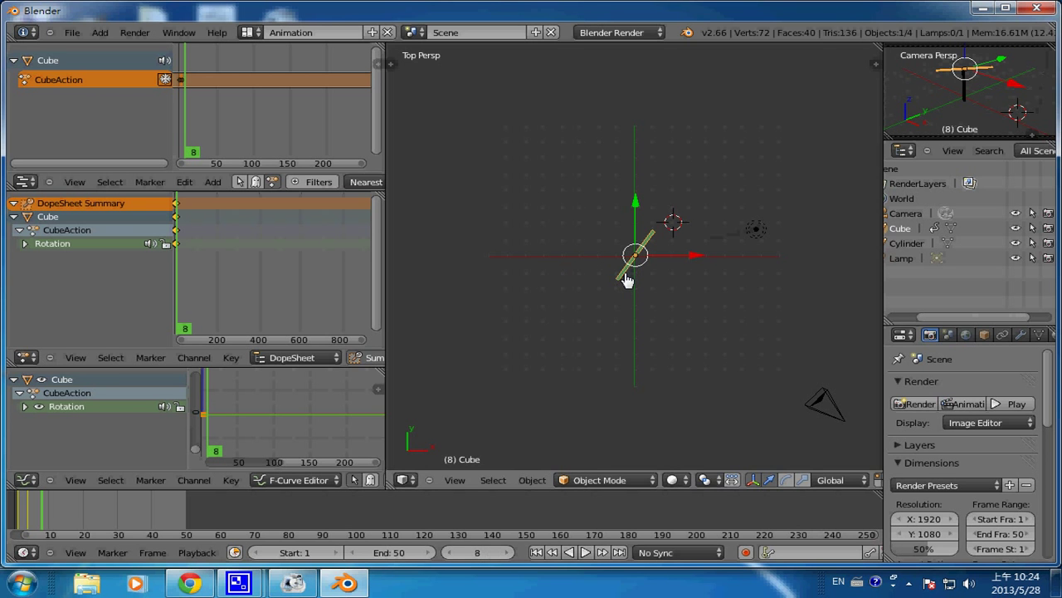
key(r)
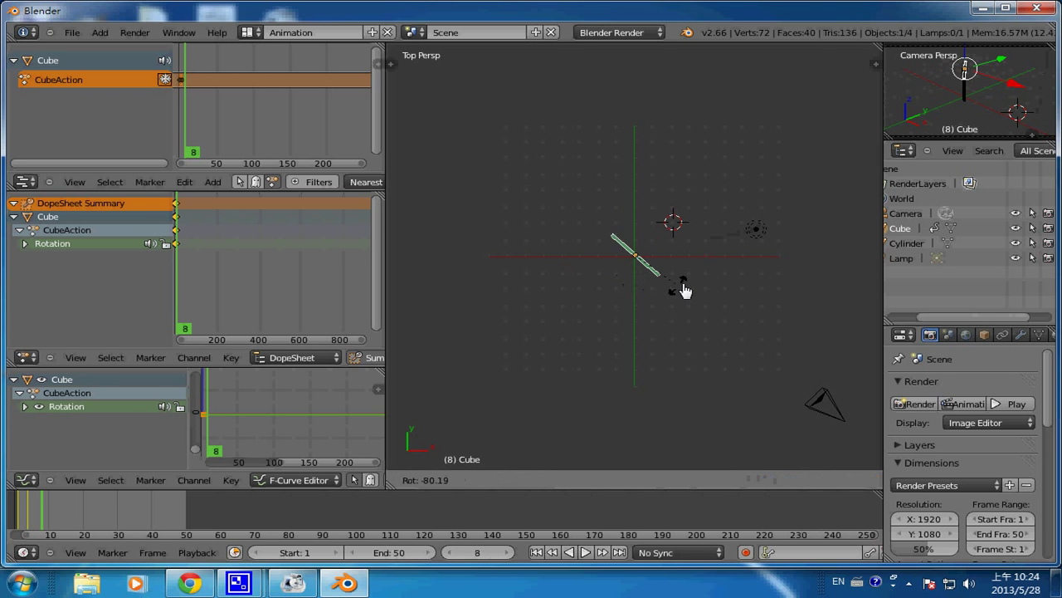
click(689, 286)
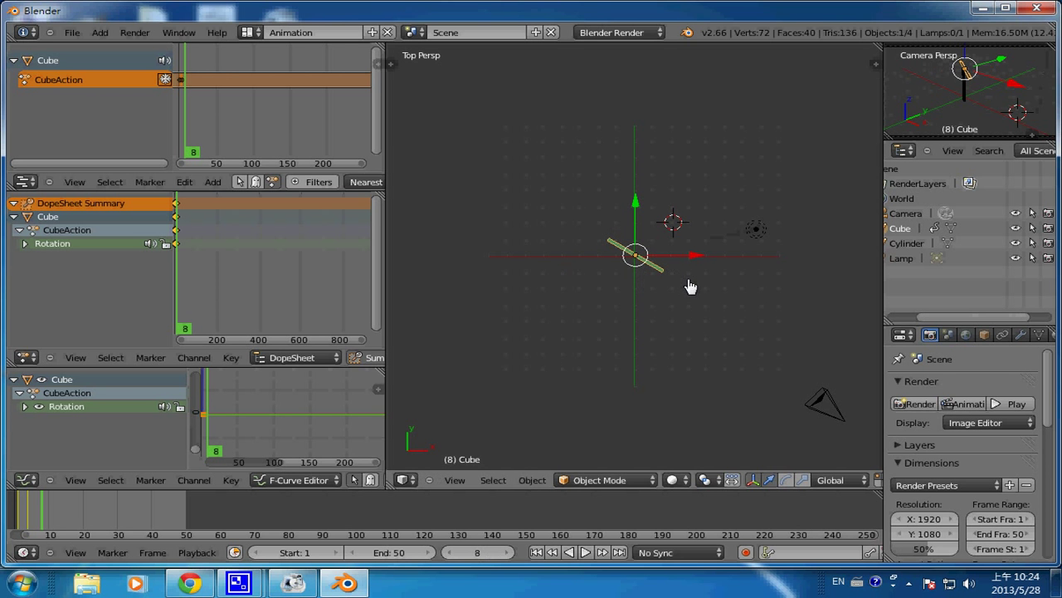
key(i)
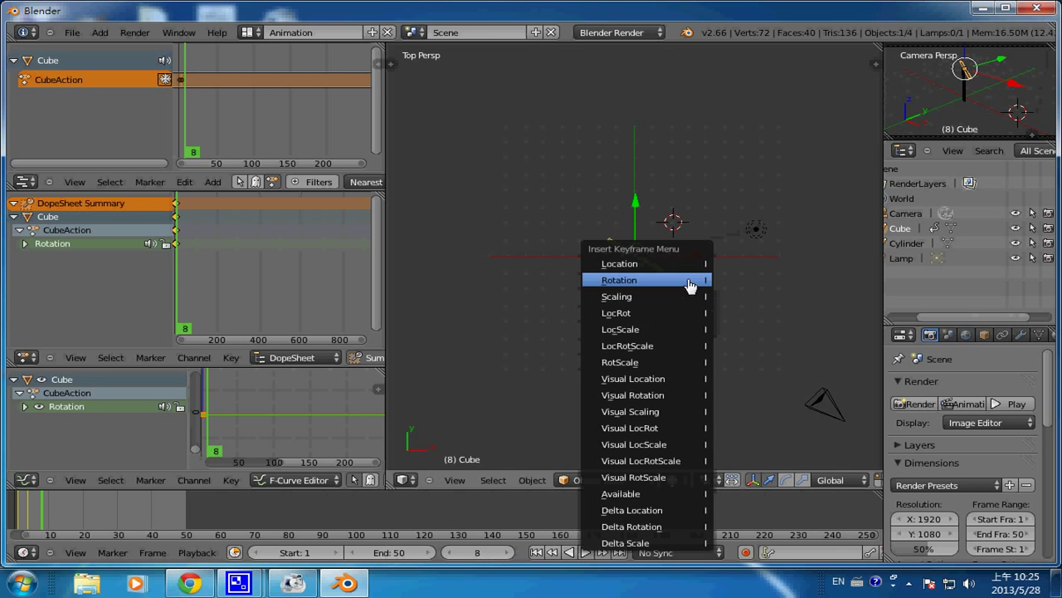
click(689, 286)
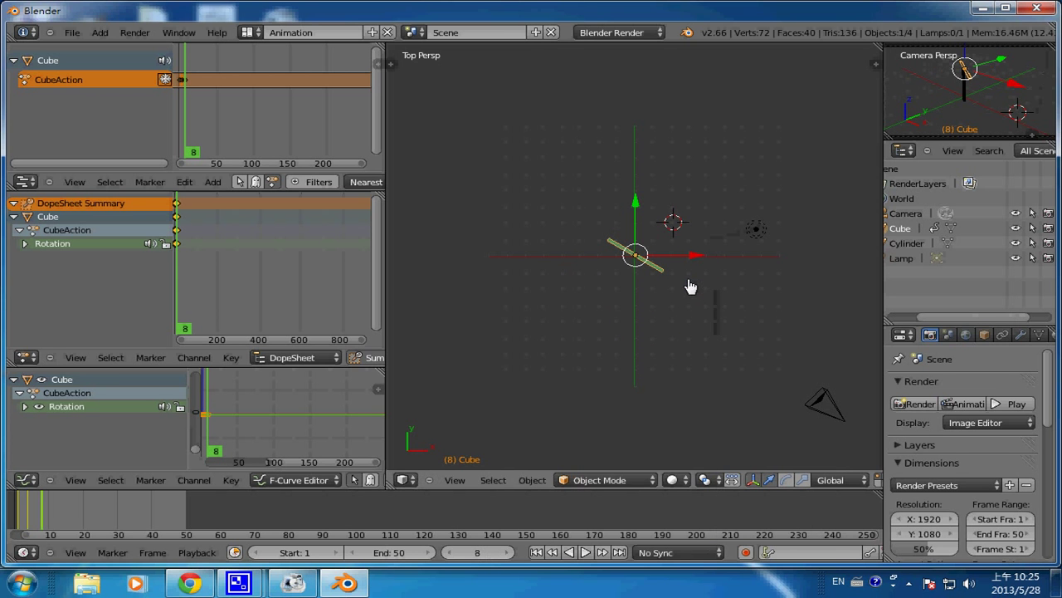
At frame 12, stand the crossbar upright and key its rotation
click(486, 552)
text(12)
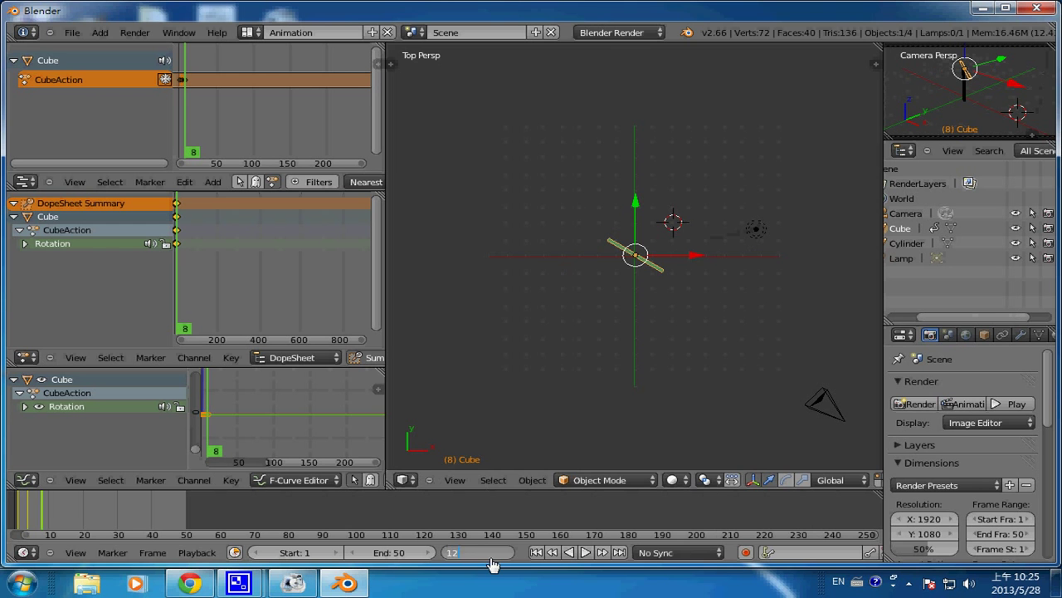
key(Return)
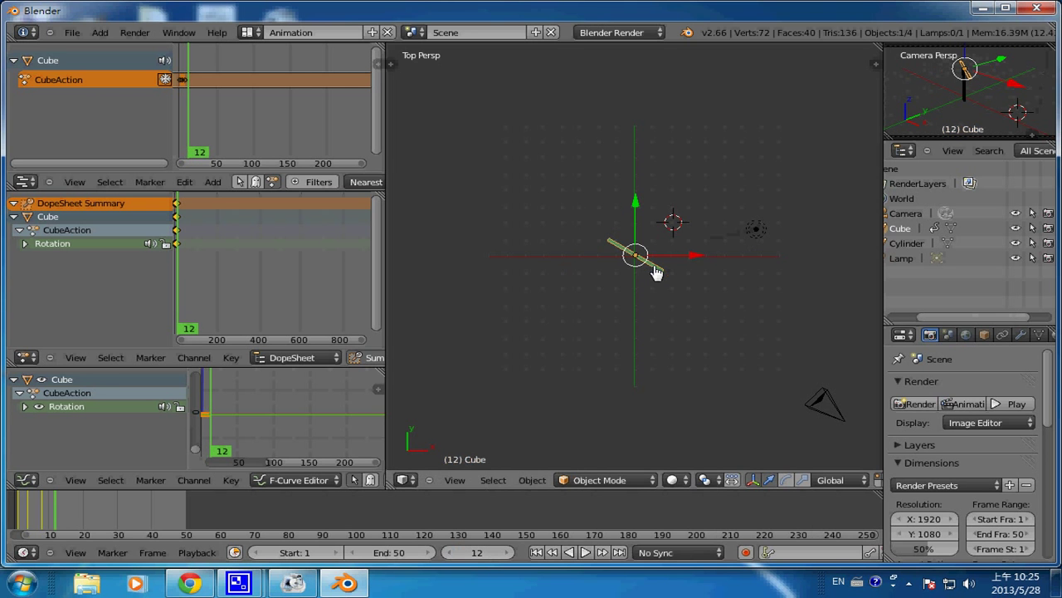
key(r)
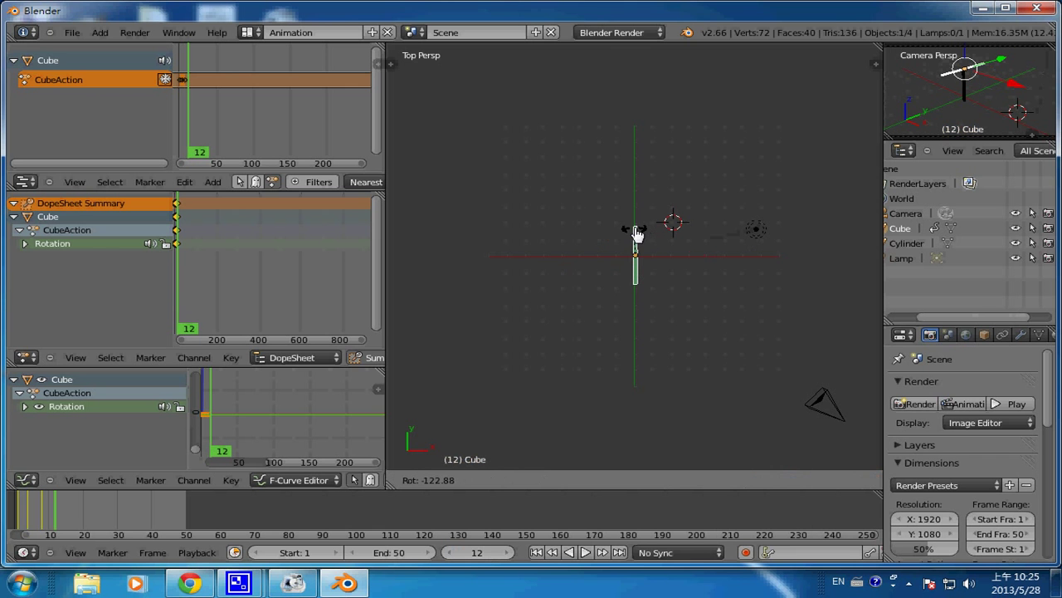
click(636, 234)
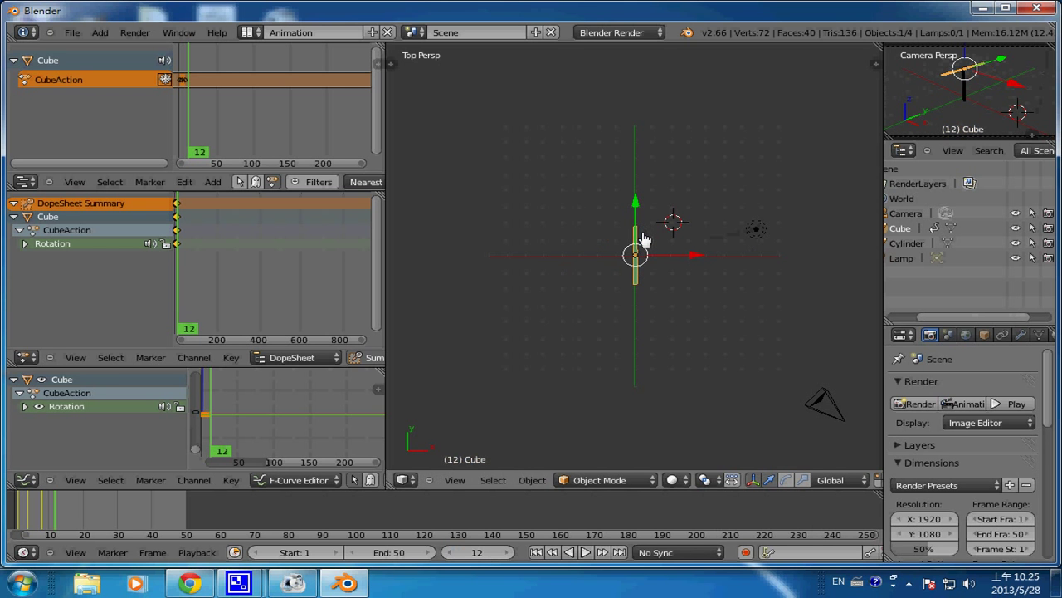
key(i)
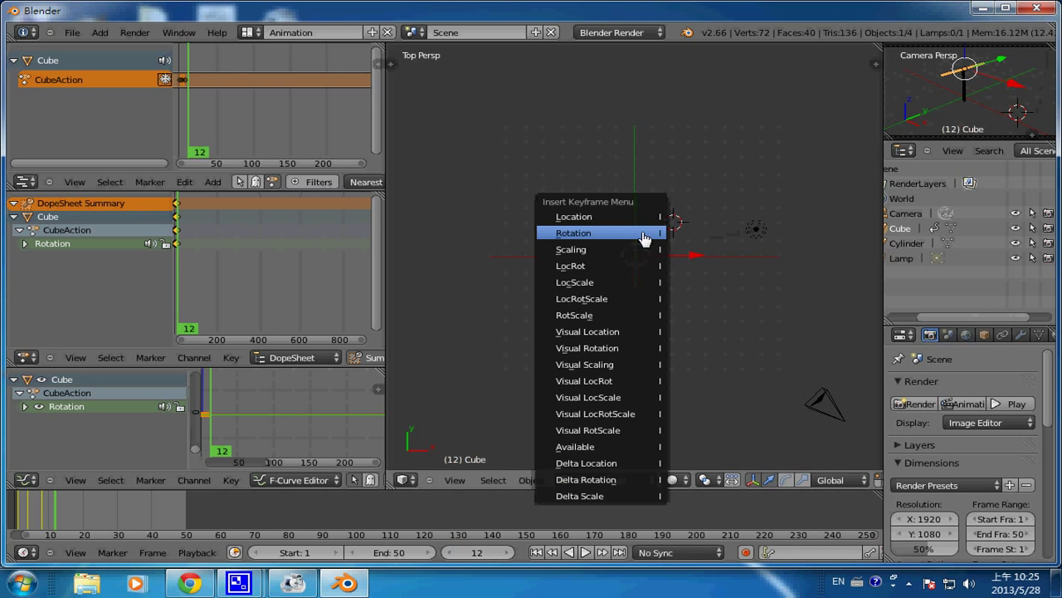
click(644, 239)
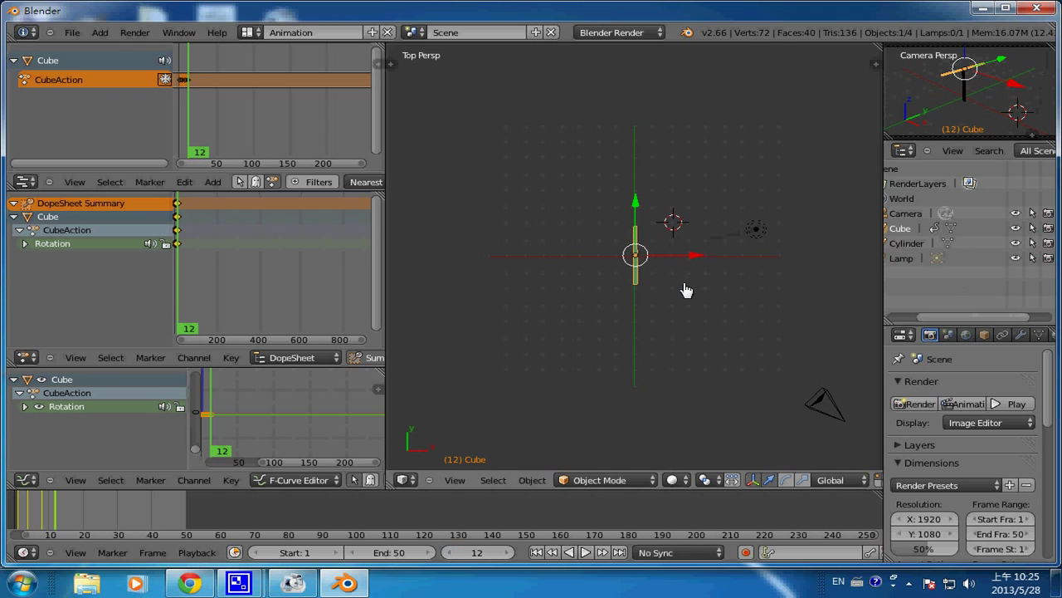
Play the spin backwards and forwards, stepping through frames to check it
key(shift+alt+a)
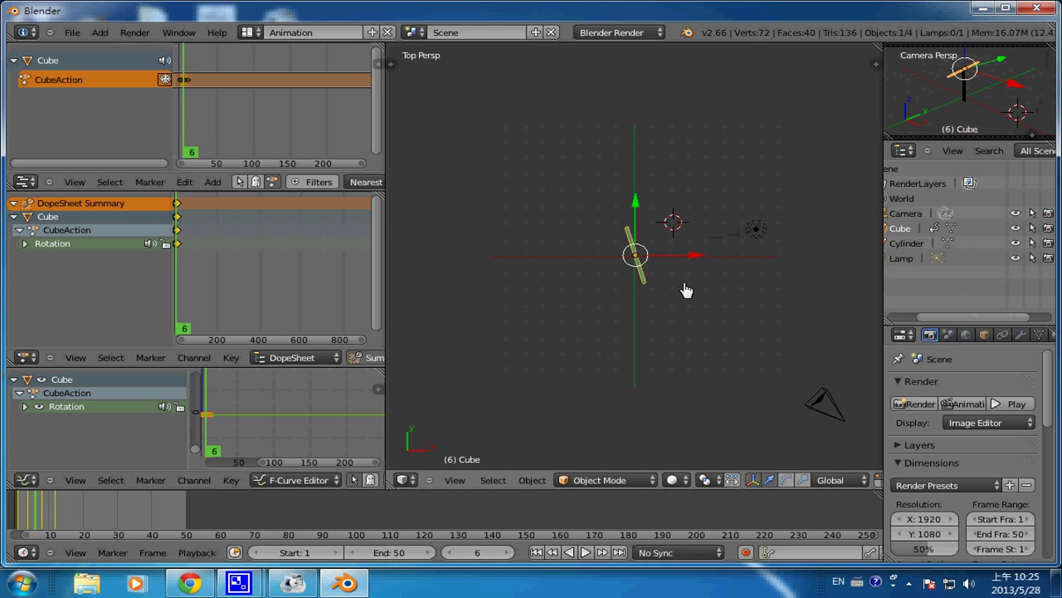
key(Right)
key(Right)
key(Right)
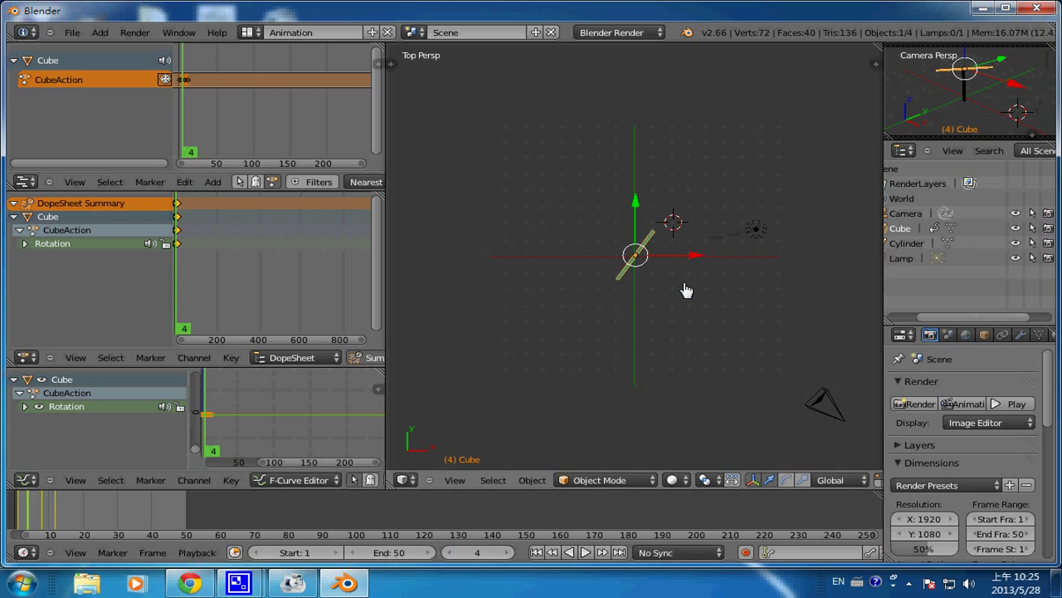
key(Right)
key(Right)
key(Right)
key(Right)
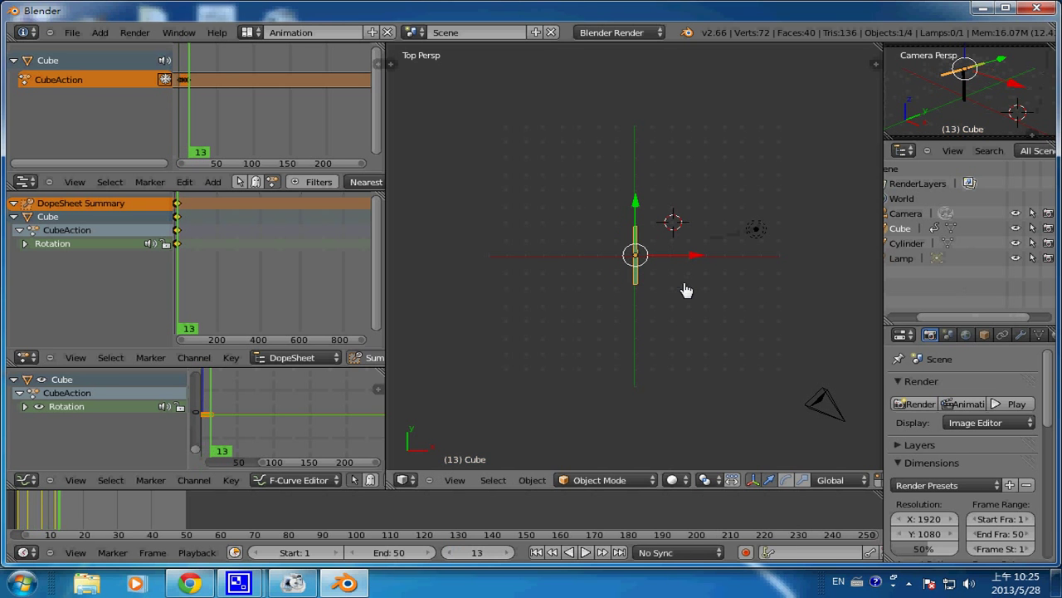
key(Right)
key(shift+alt+a)
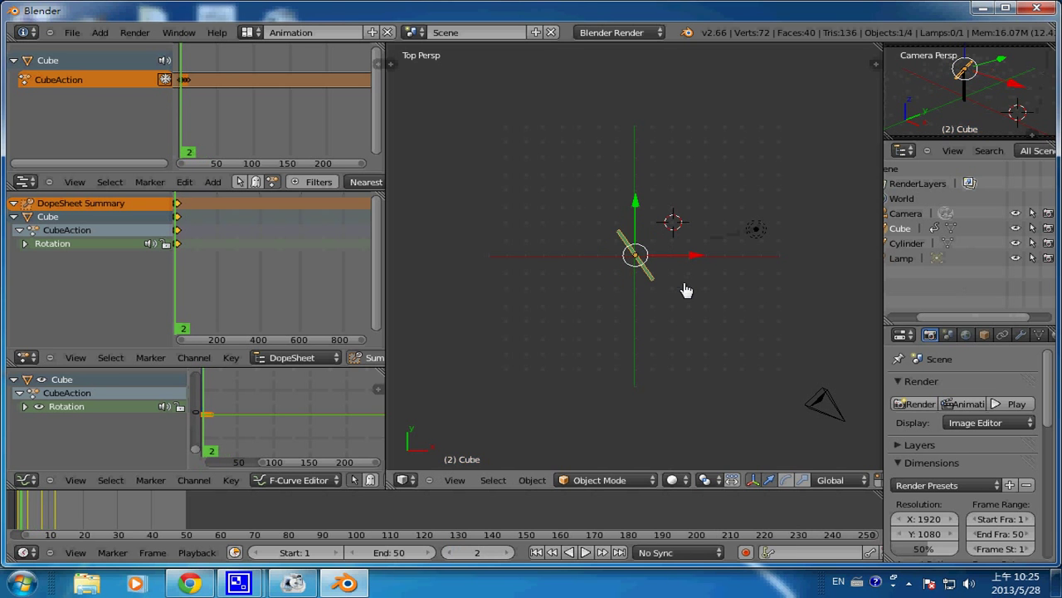
key(alt+a)
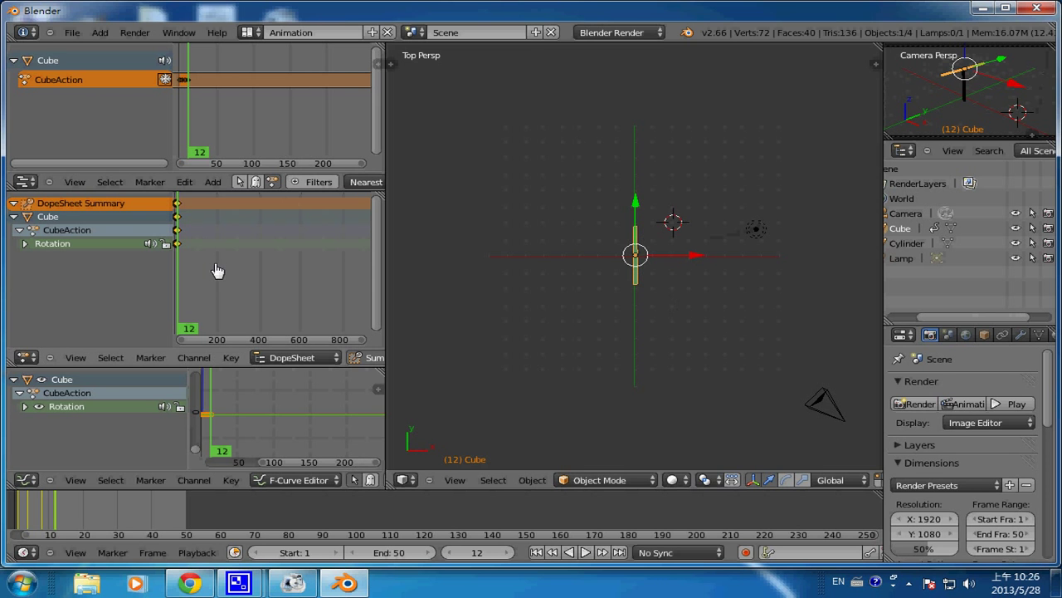
Set the current frame to 262 and frame the Dope Sheet on the rotation keys from frame 0
click(231, 288)
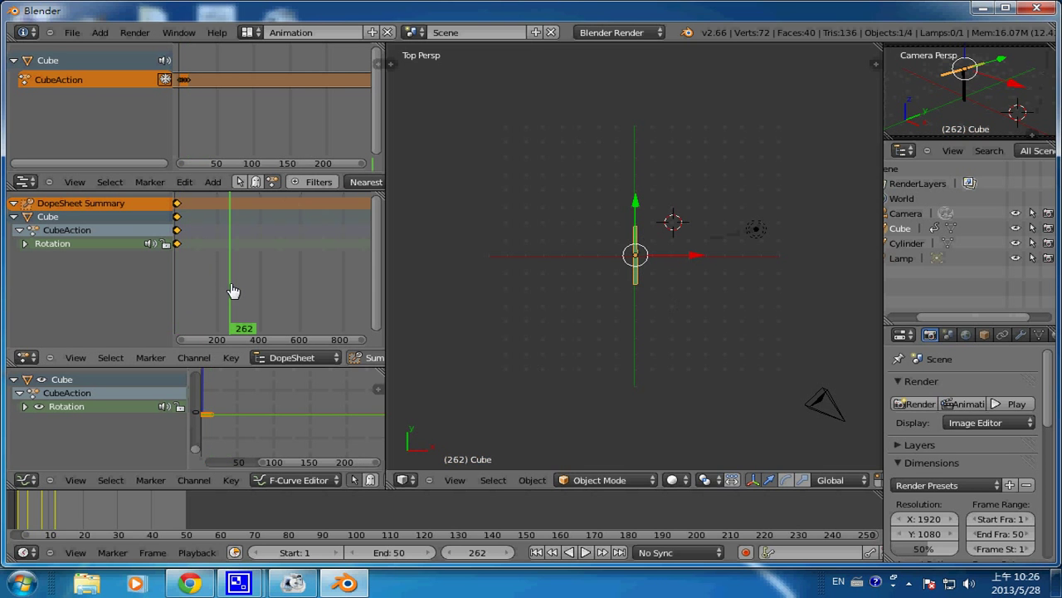
scroll(233, 290, up, 1)
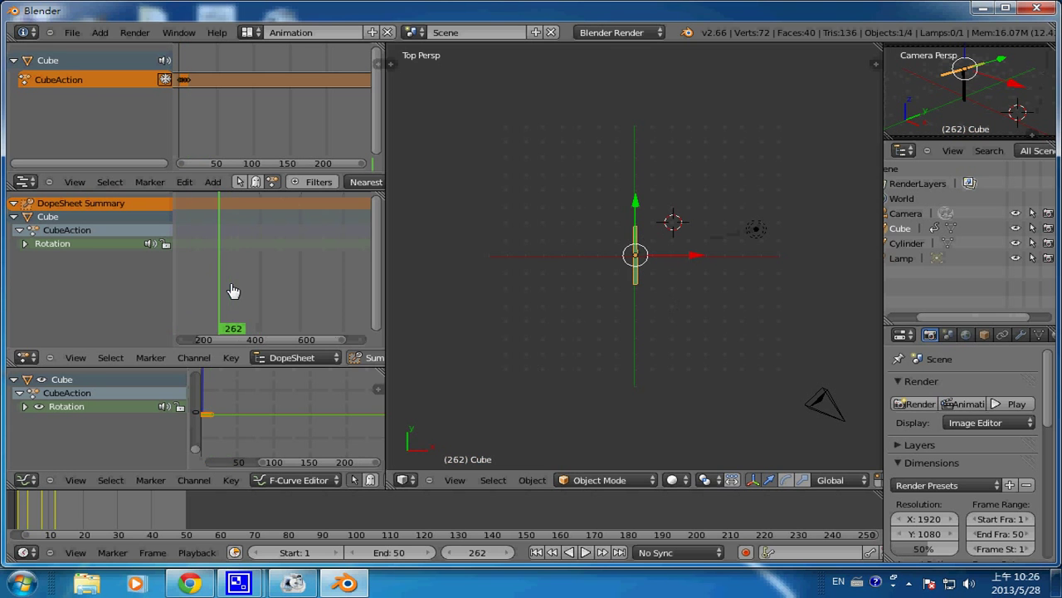
scroll(233, 290, down, 1)
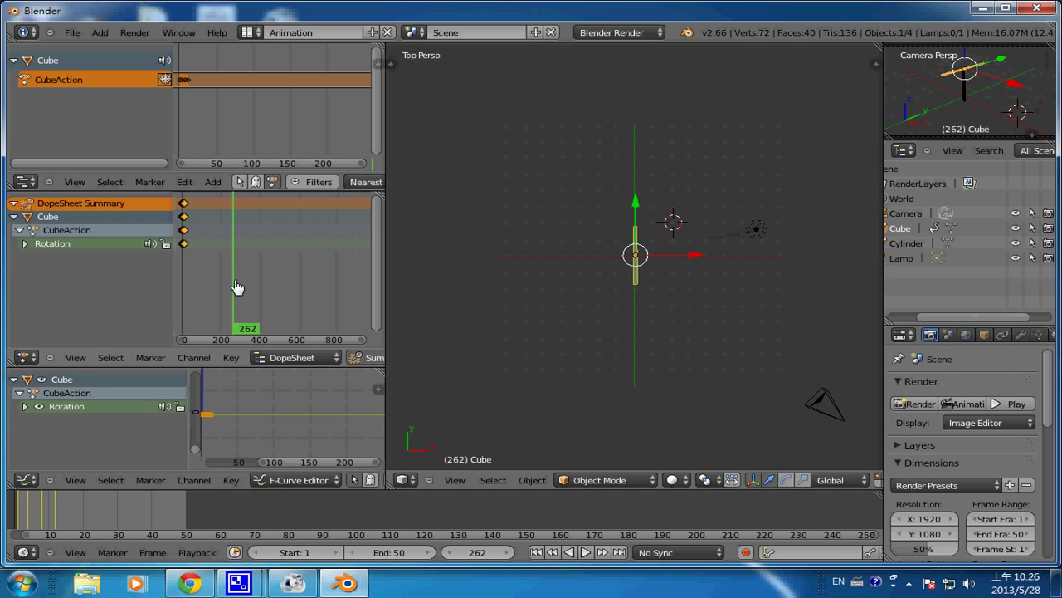
key(Home)
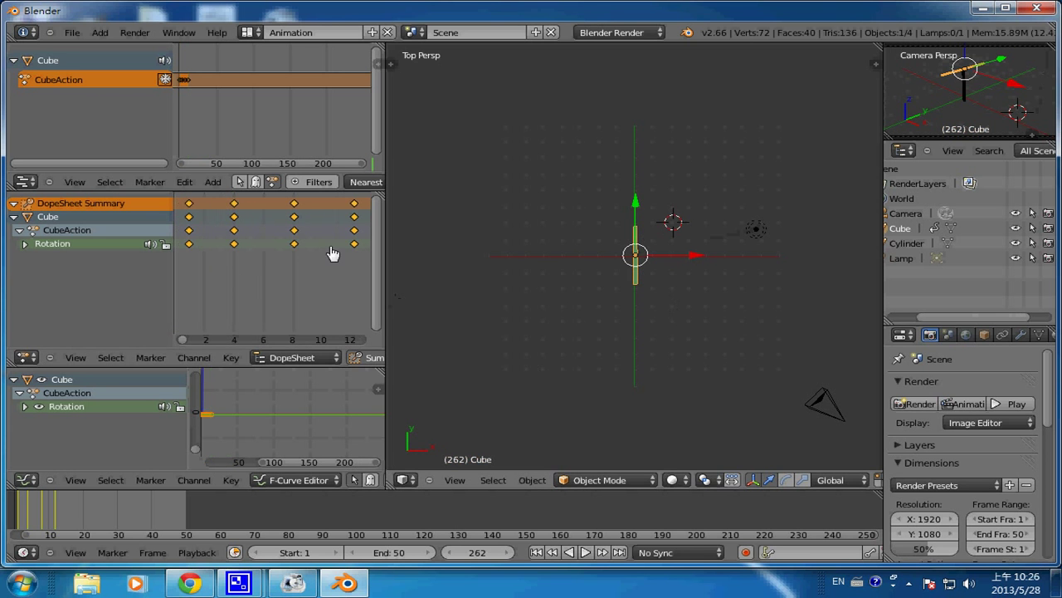
scroll(305, 284, down, 3)
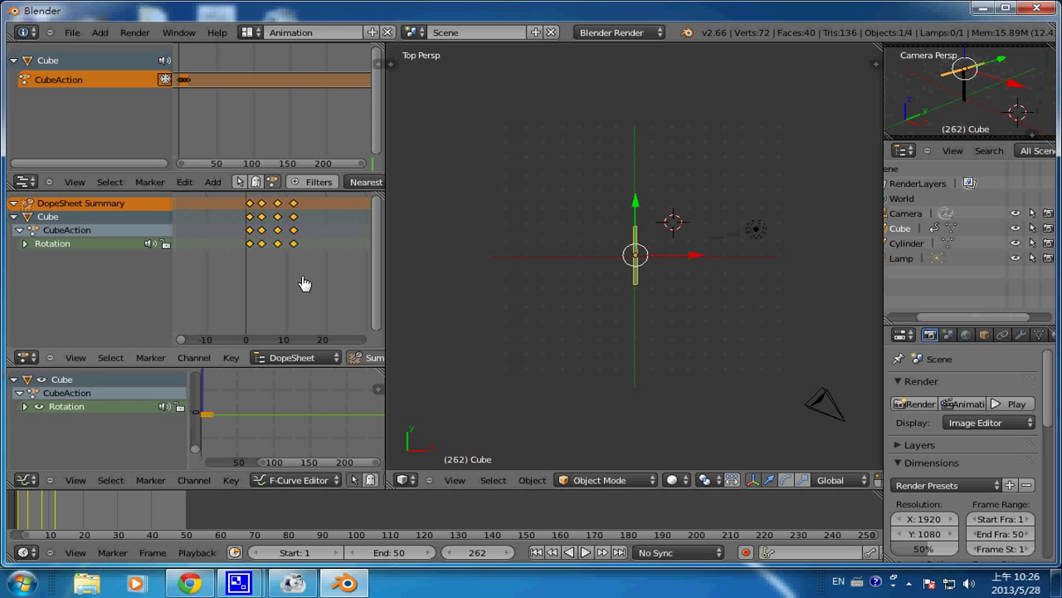
scroll(304, 284, down, 2)
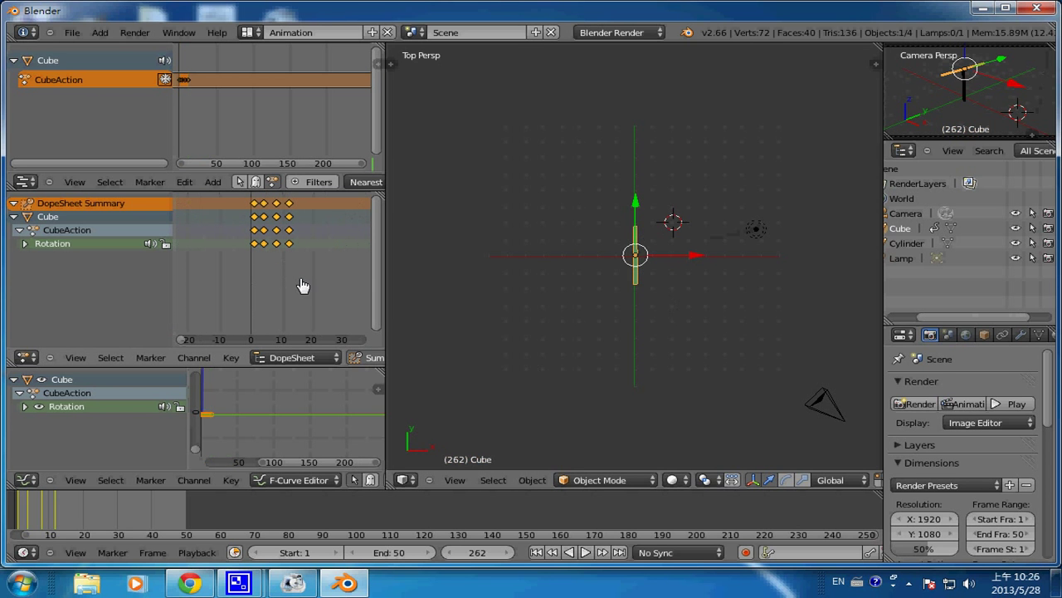
middle_drag(303, 286, 247, 290)
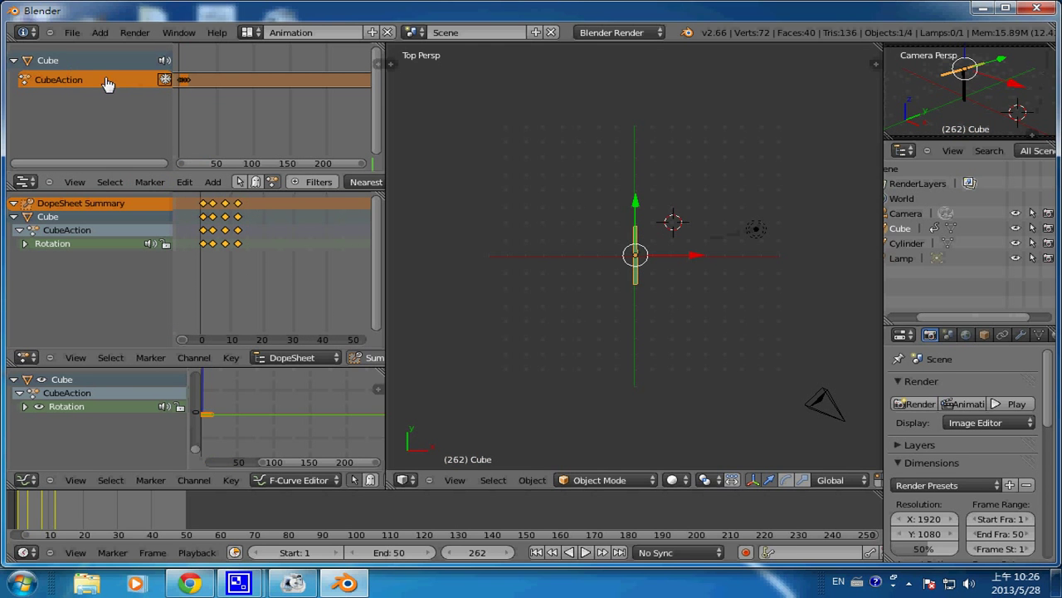
Push CubeAction down into an NLA strip and select that strip
click(165, 80)
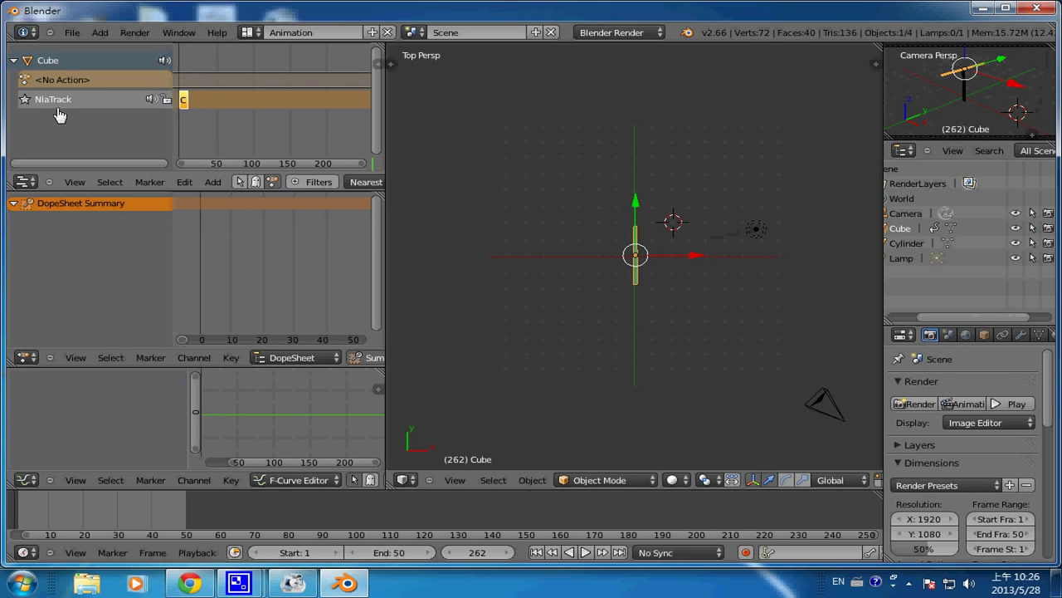
click(187, 103)
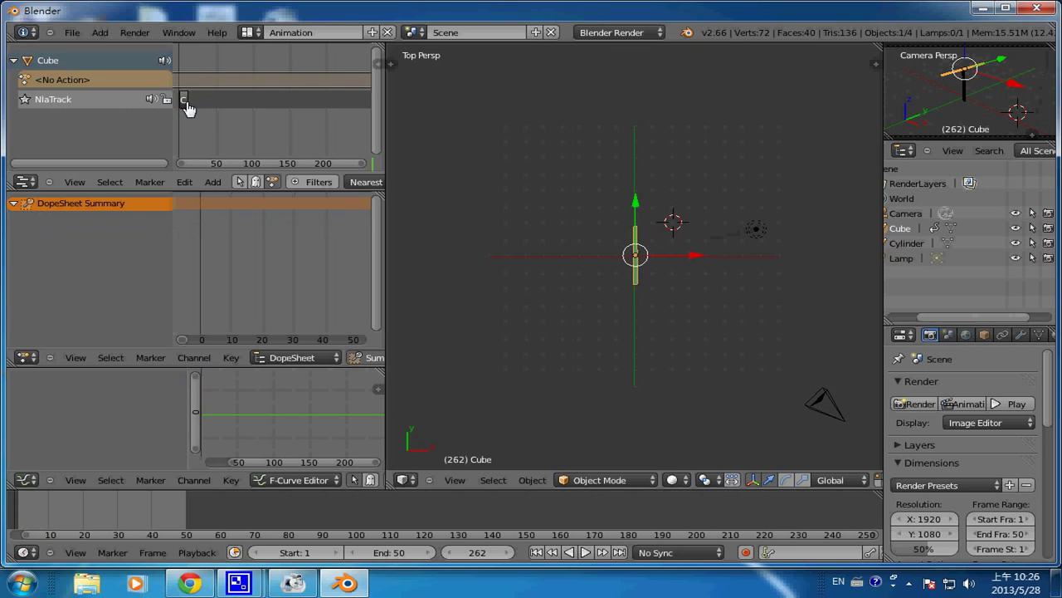
click(185, 103)
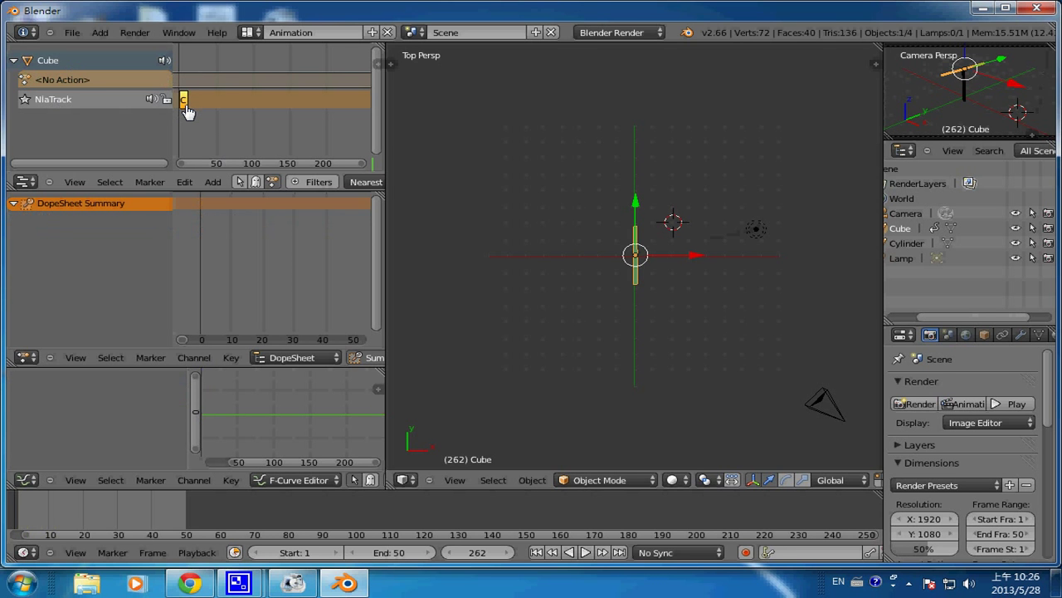
Duplicate the action strip repeatedly, placing each copy in a row after the original
key(shift+d)
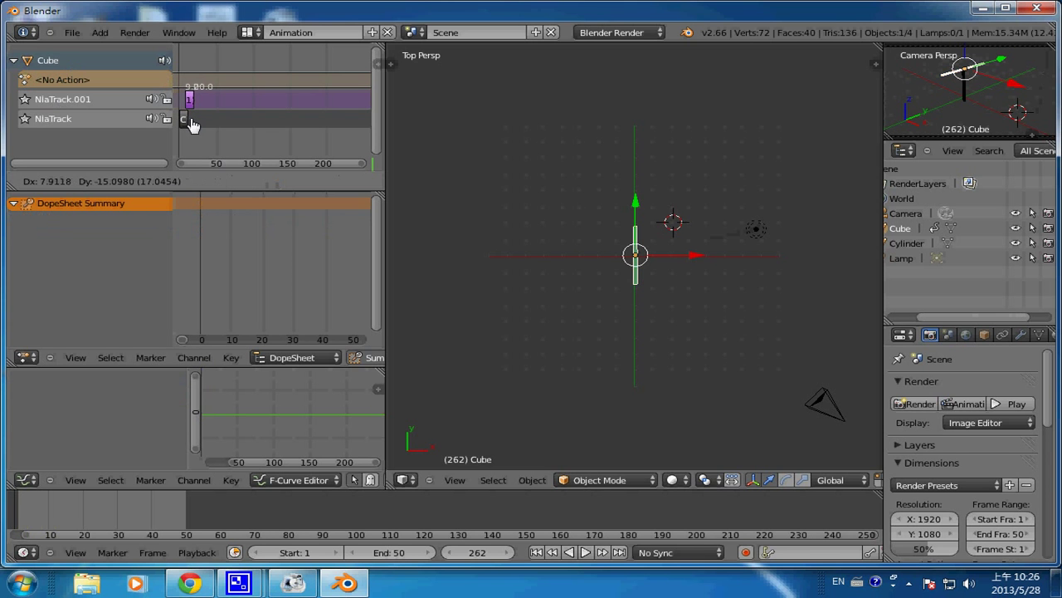
click(197, 166)
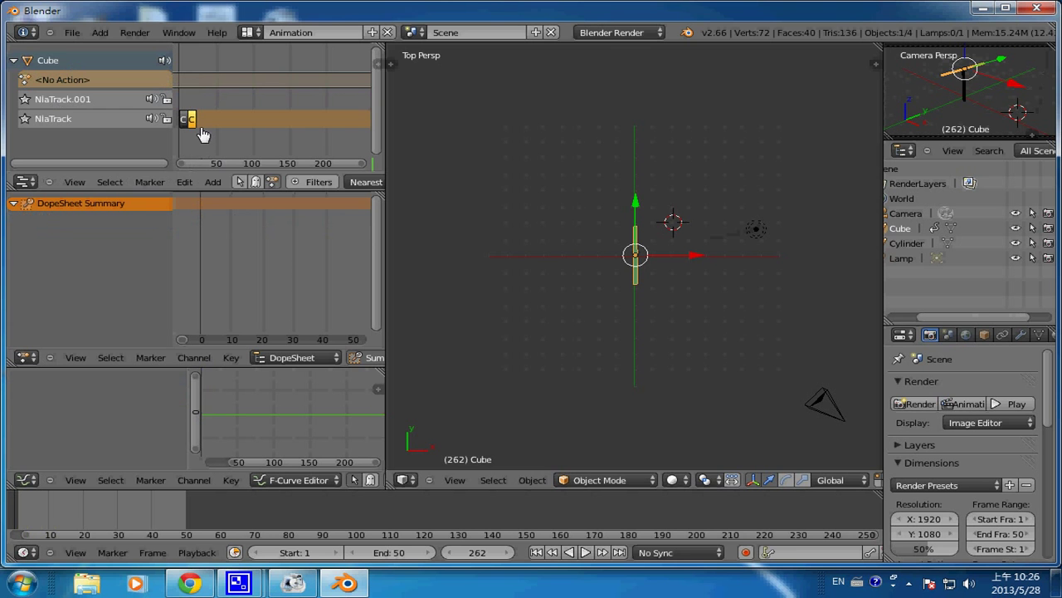
key(shift+d)
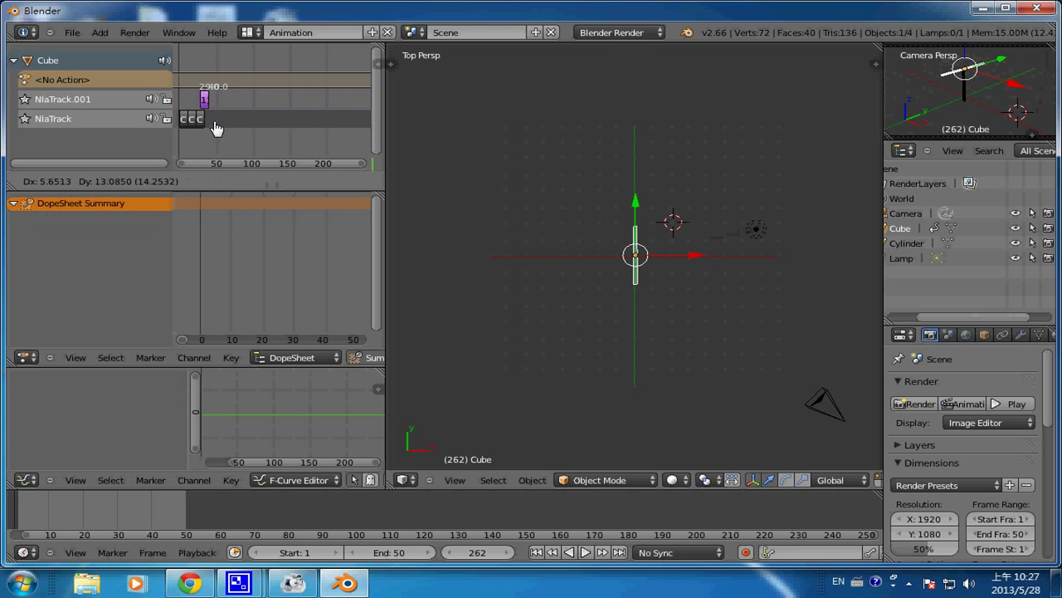
click(221, 170)
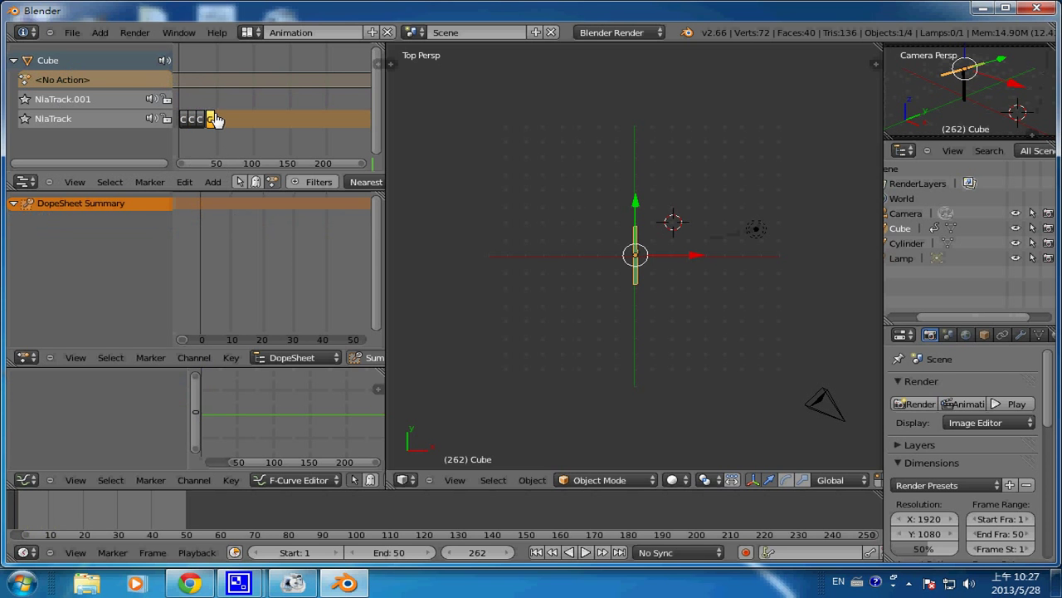
key(shift+d)
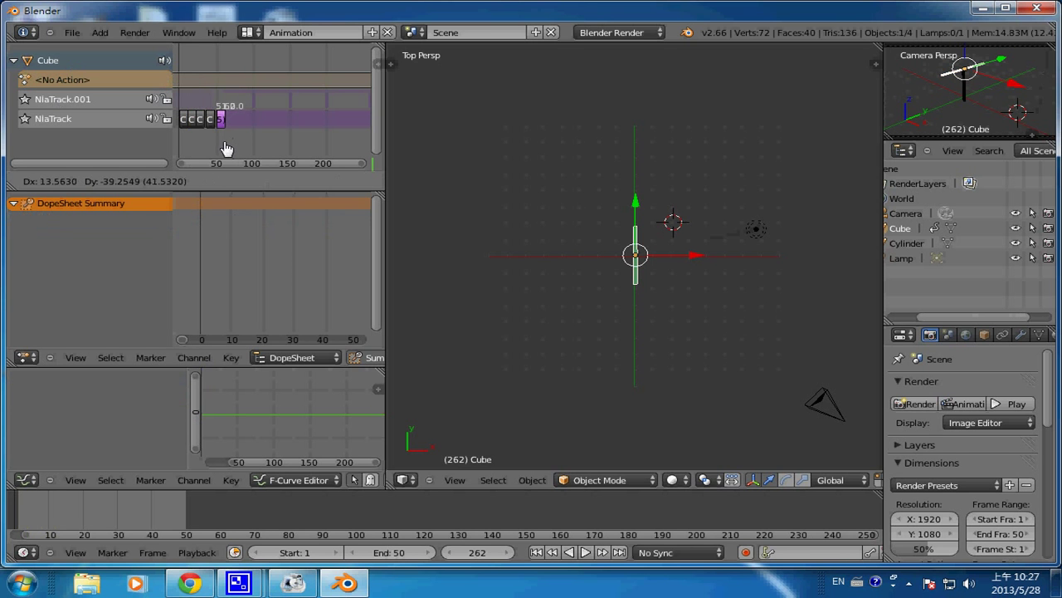
click(226, 148)
key(shift+d)
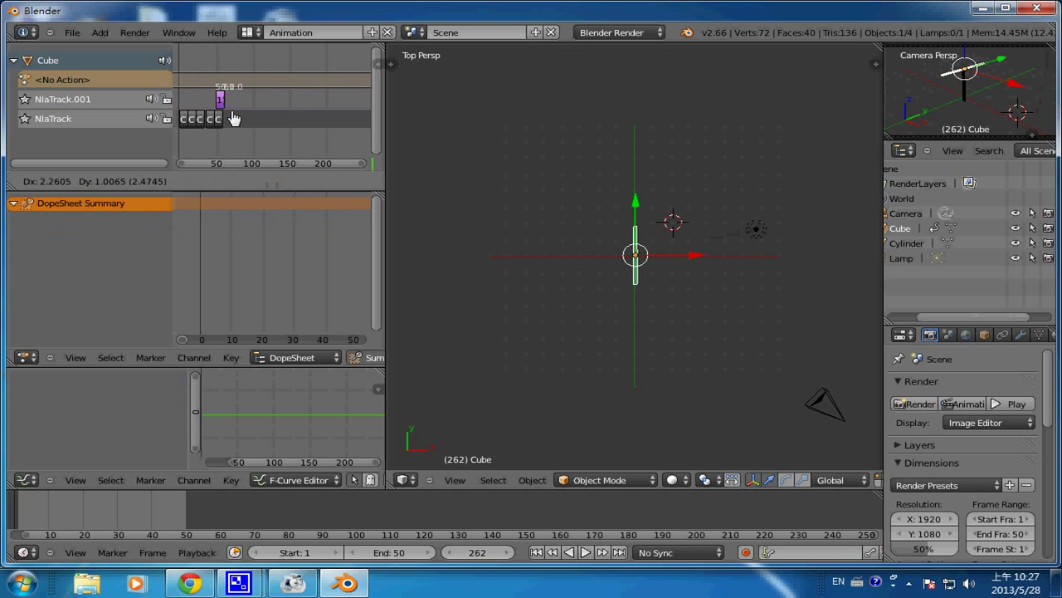
Place the new copy, then move three strips right so the strips form groups with gaps
click(256, 161)
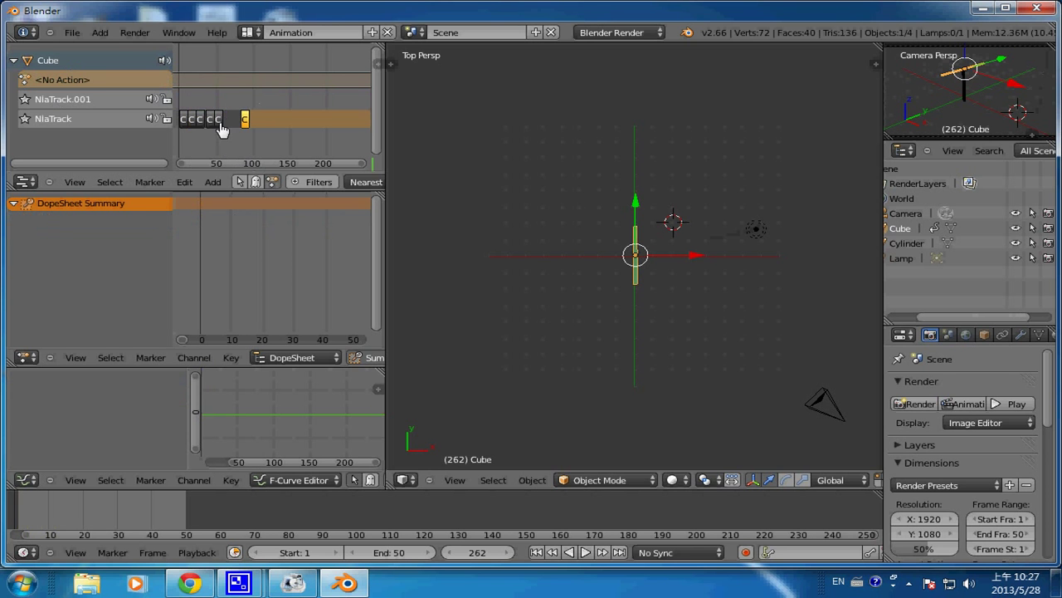
click(221, 123)
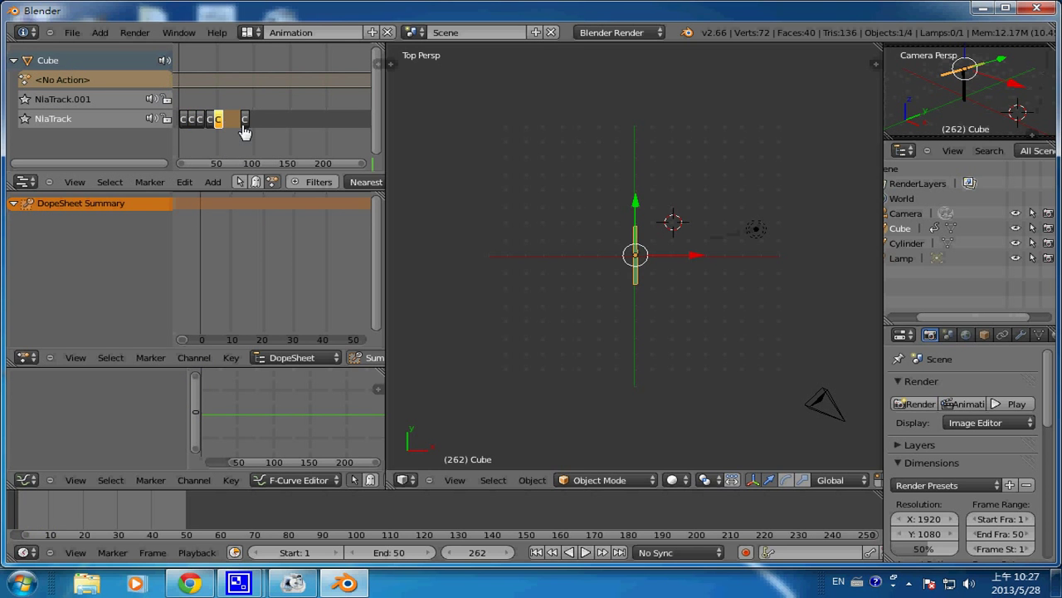
right_click(244, 124)
key(g)
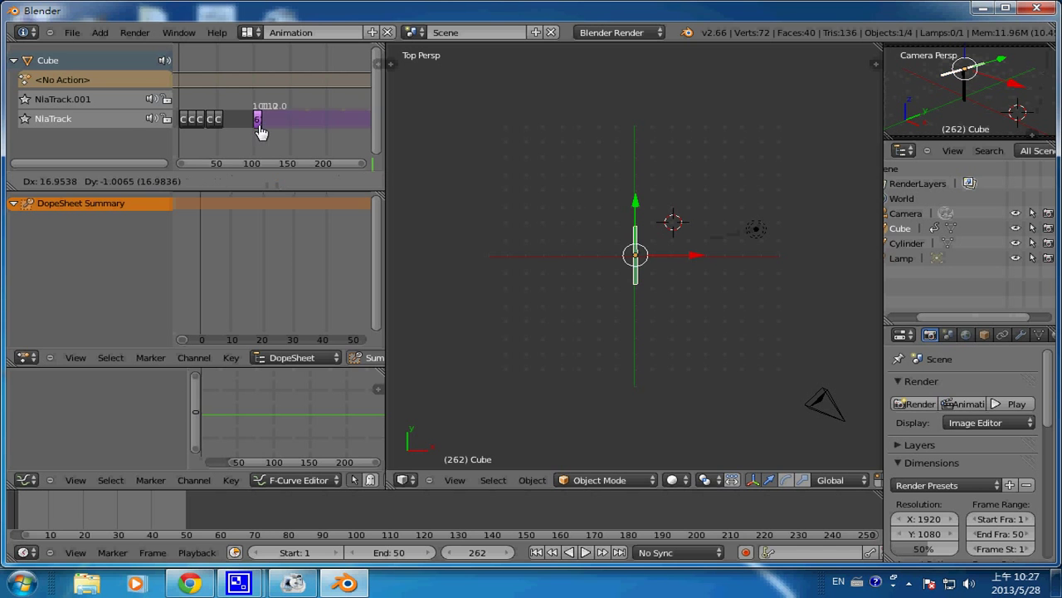
click(260, 131)
right_click(225, 123)
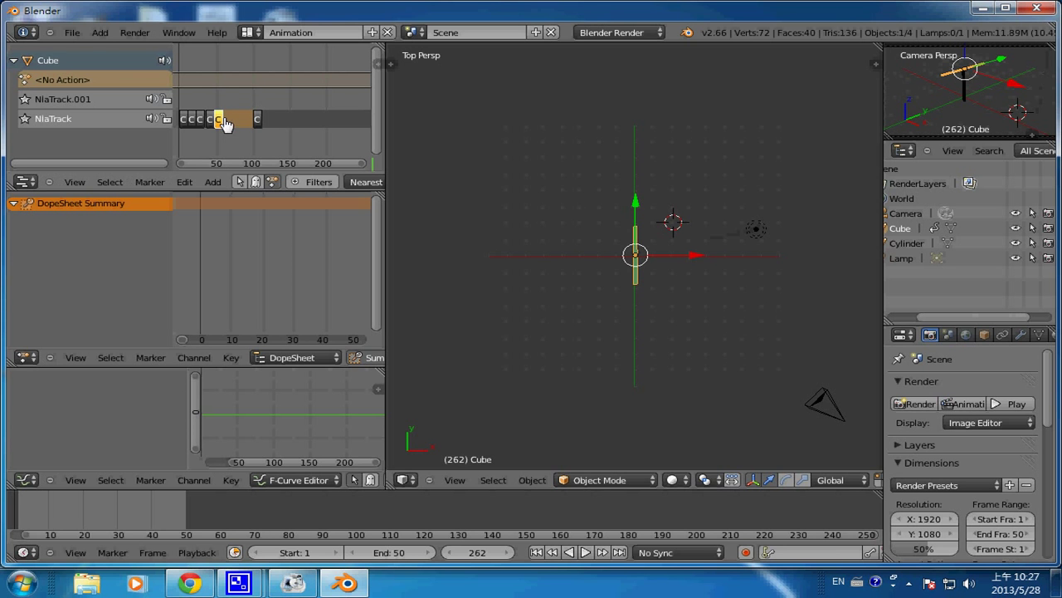
key(g)
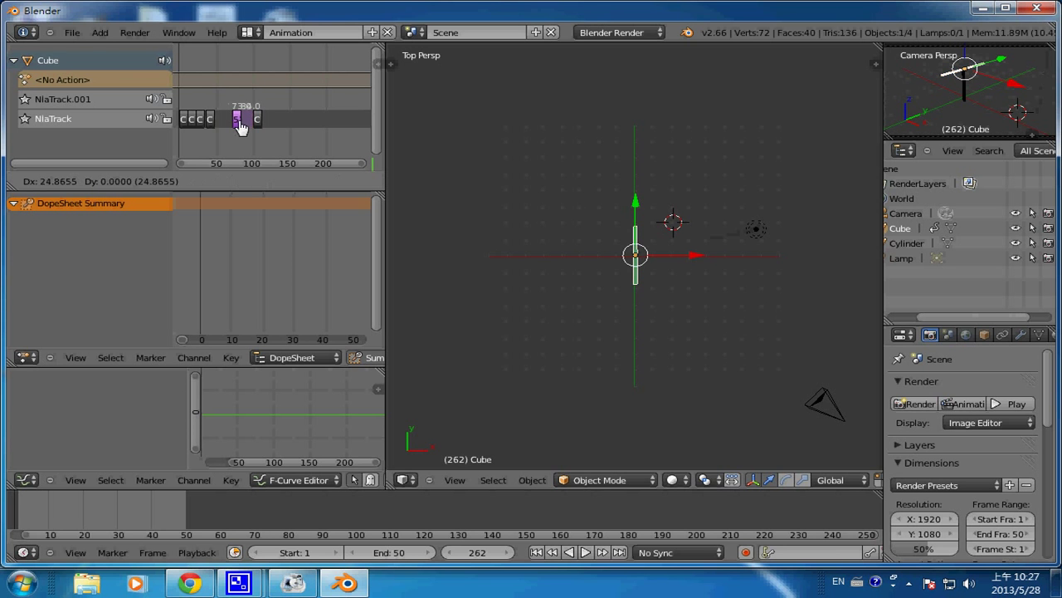
click(239, 124)
right_click(212, 123)
key(g)
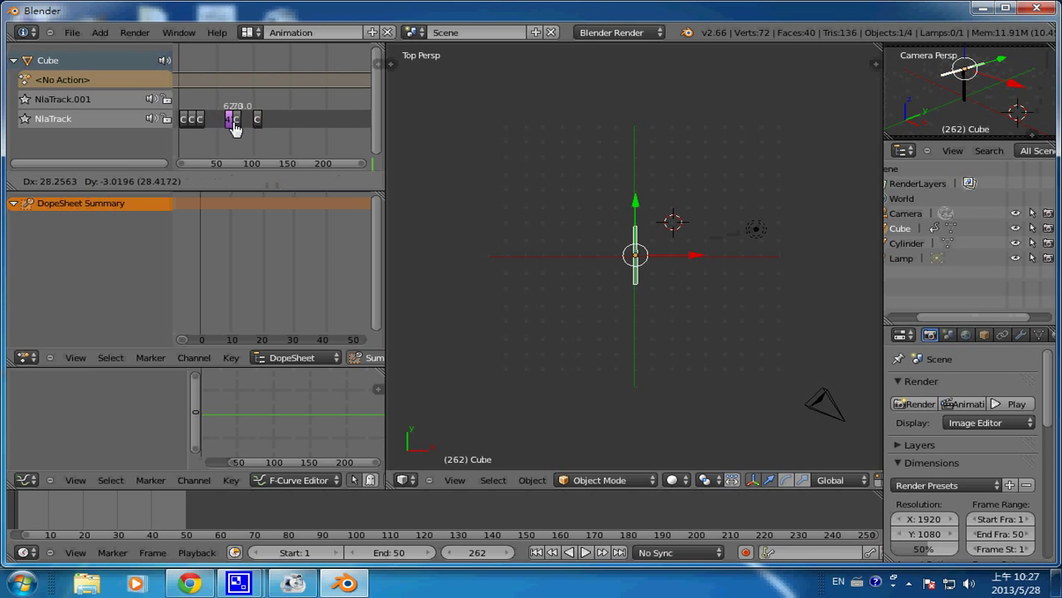
click(235, 125)
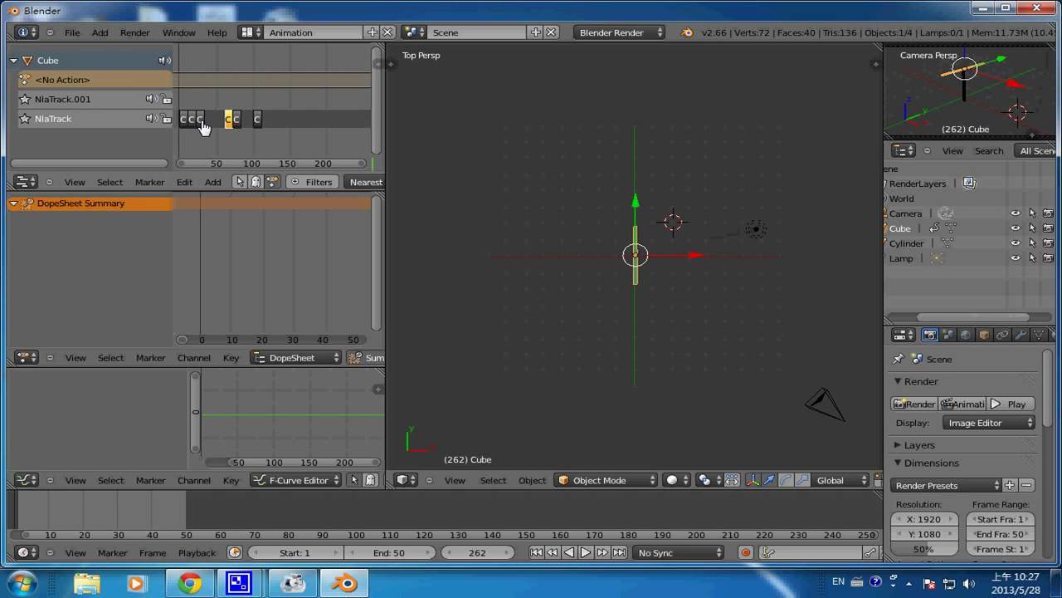
Duplicate the rightmost strip and place the copy at the end of the row
right_click(257, 122)
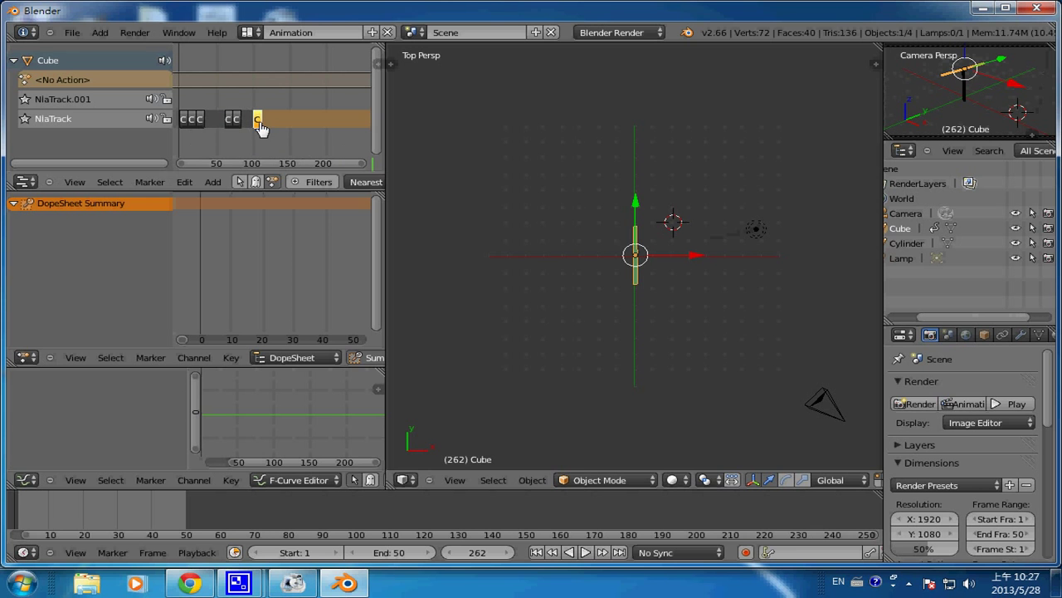
key(shift+d)
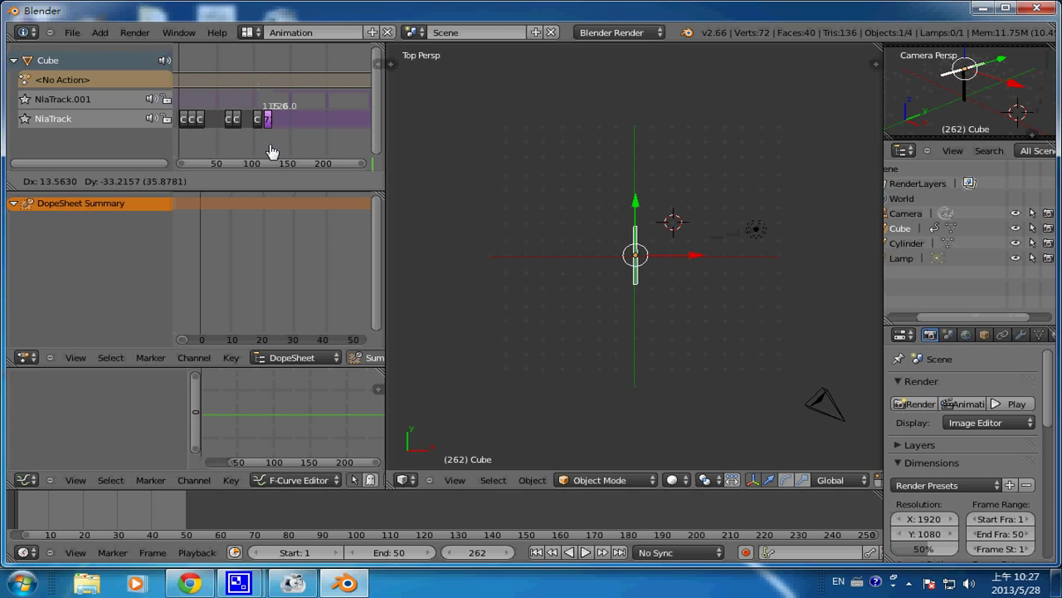
click(270, 149)
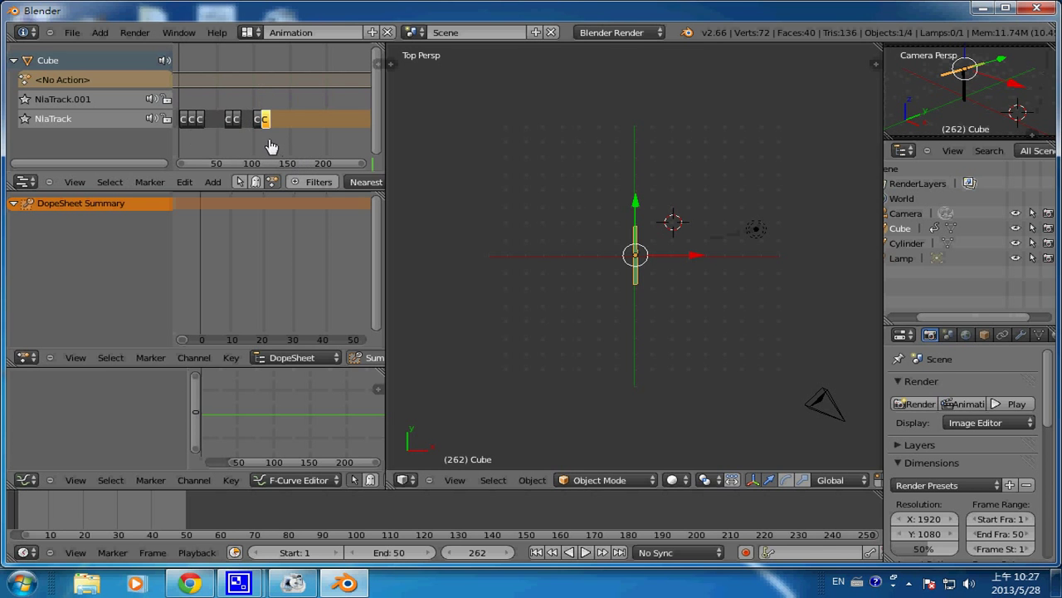
click(431, 554)
text(1)
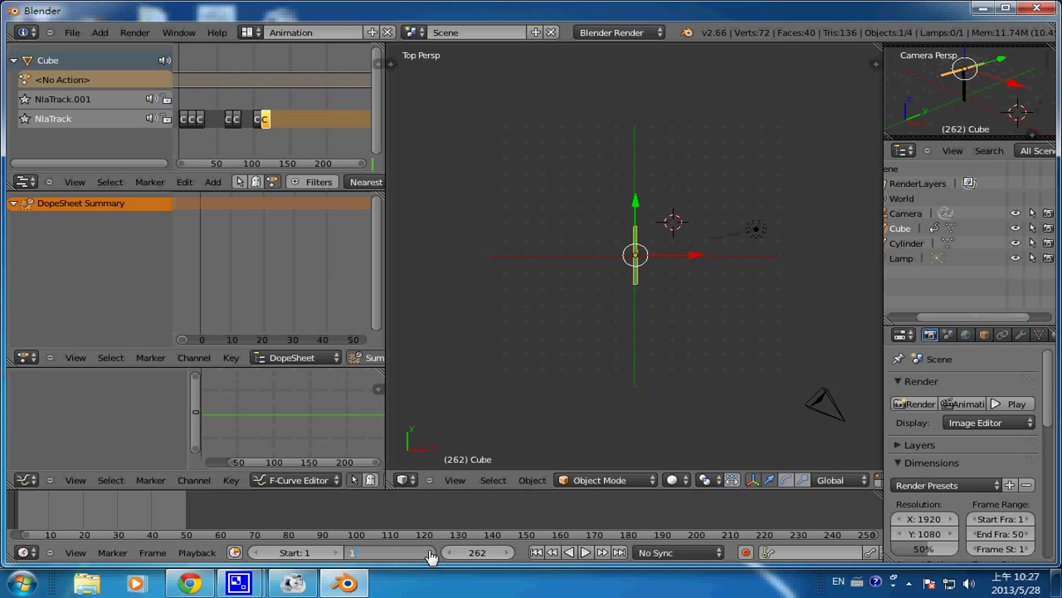
Set the animation's end frame to 120
text(End: 120)
key(Return)
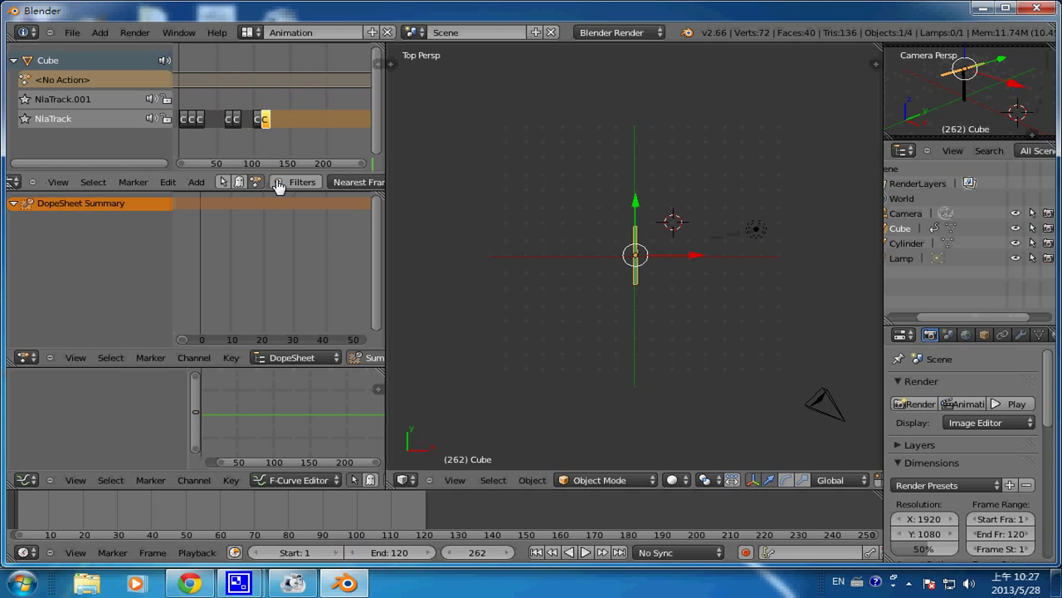
click(250, 142)
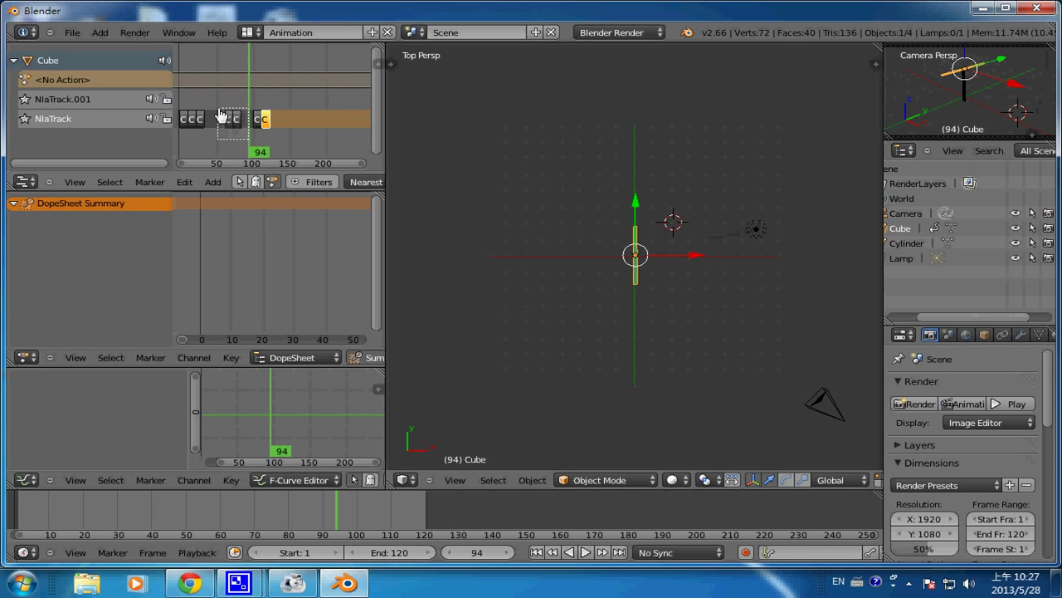
Reposition the middle group of action strips along NlaTrack
click(230, 120)
key(g)
click(222, 133)
click(280, 144)
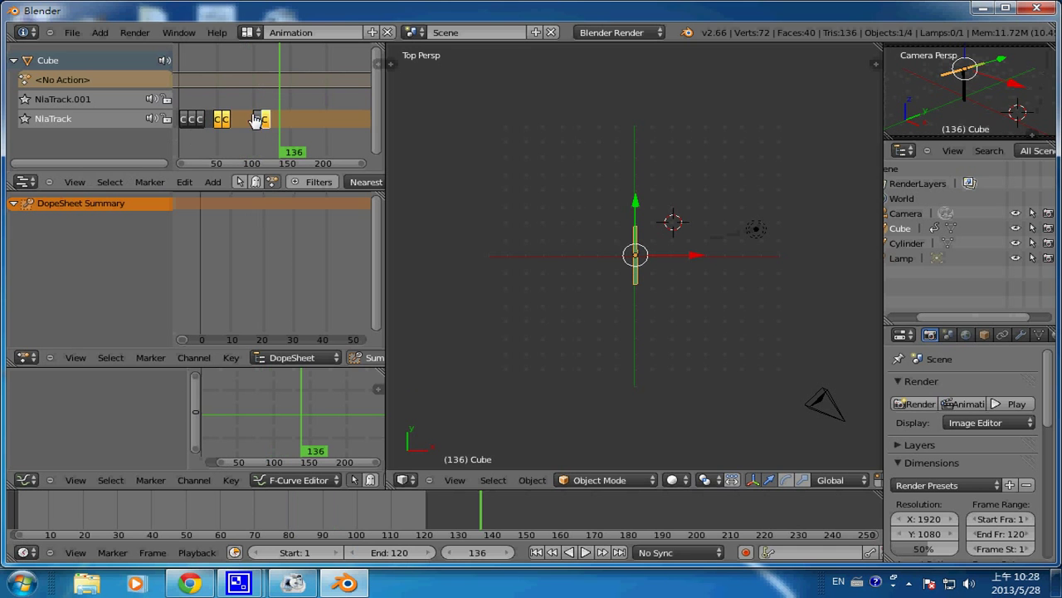
key(g)
click(282, 145)
click(283, 145)
Move the last action strip earlier and play the animation backwards to check timing
key(a)
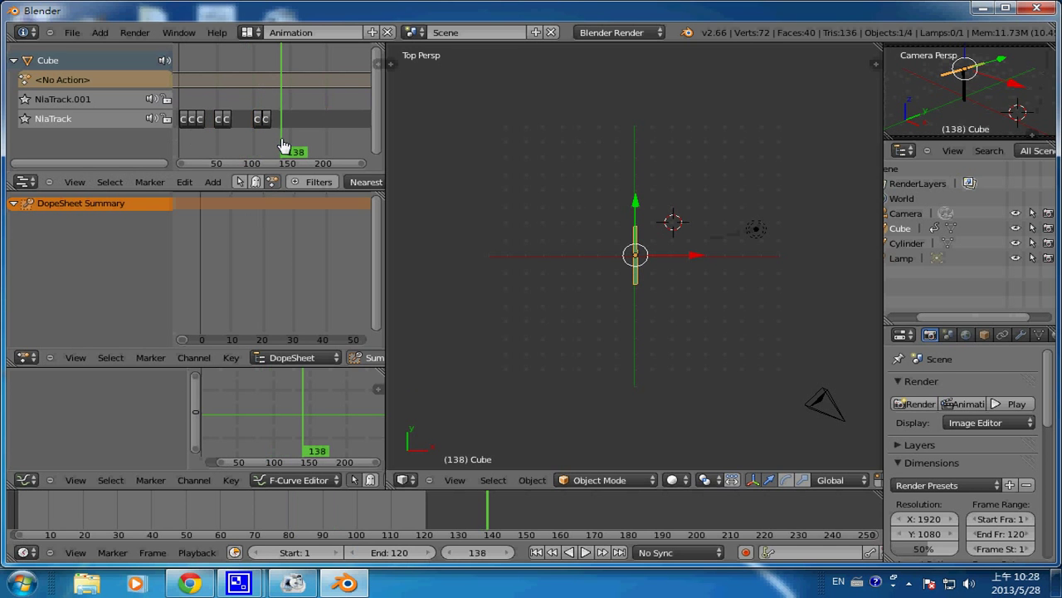
right_click(261, 119)
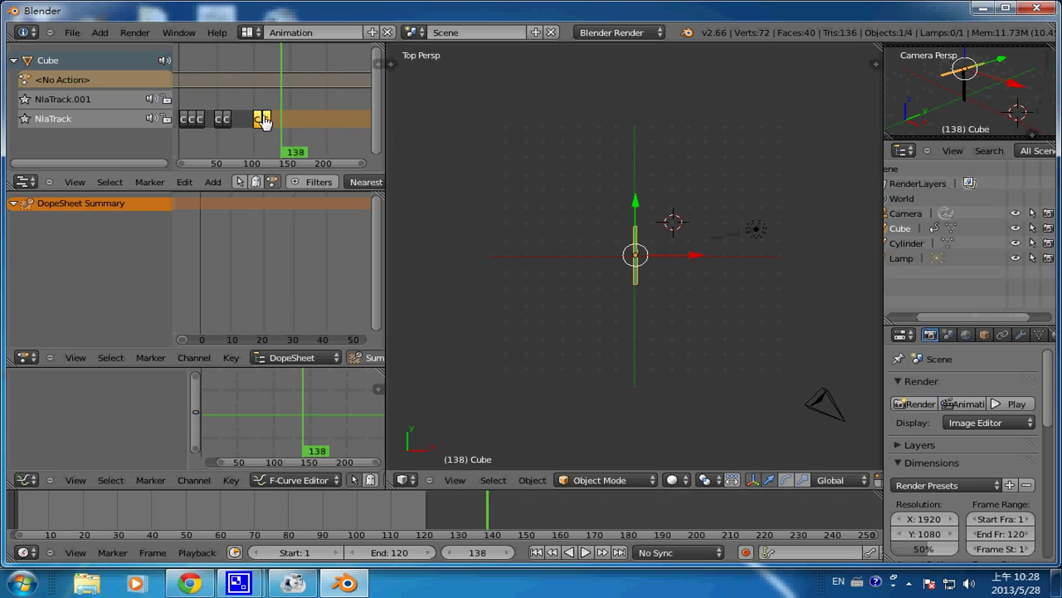
key(g)
click(251, 123)
key(shift+alt+a)
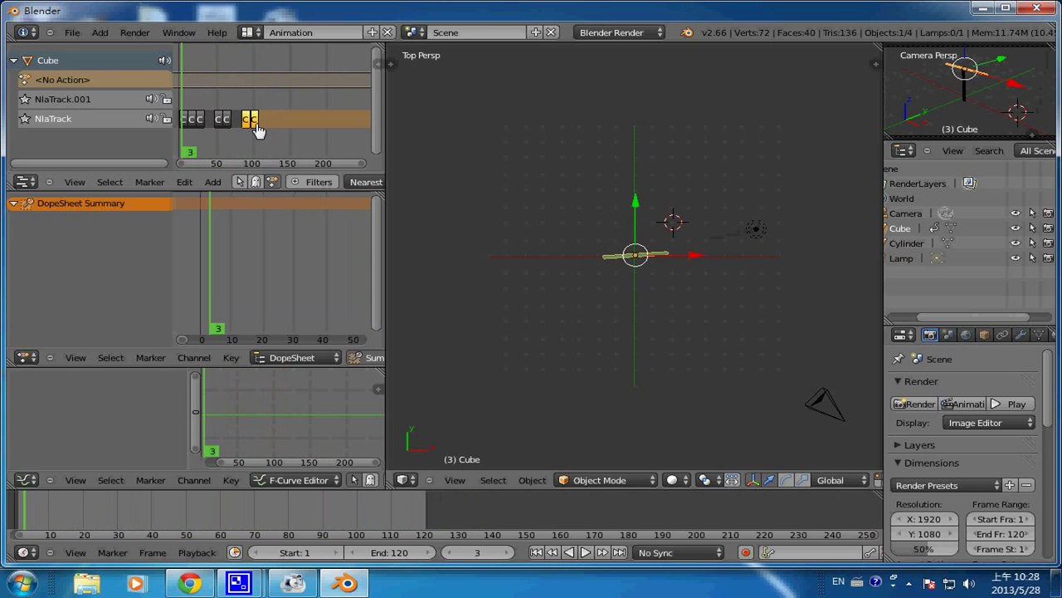
Delete the NlaTrack.001 track from the NLA channel list
click(97, 107)
key(x)
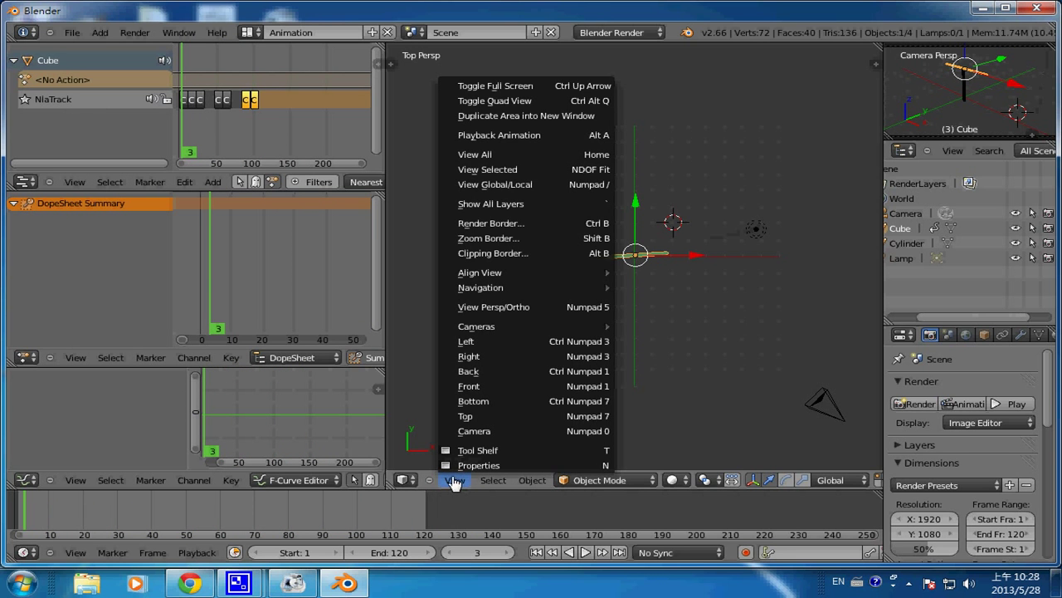
Switch to the camera view and parent the Cube crossbar to the Cylinder pole
click(492, 431)
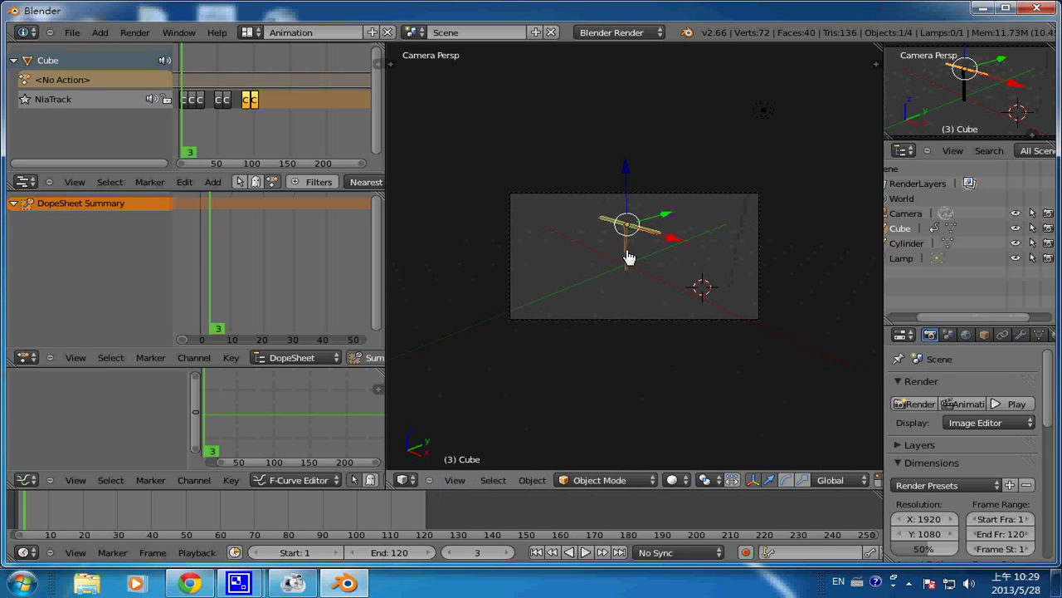
shift+right_click(628, 257)
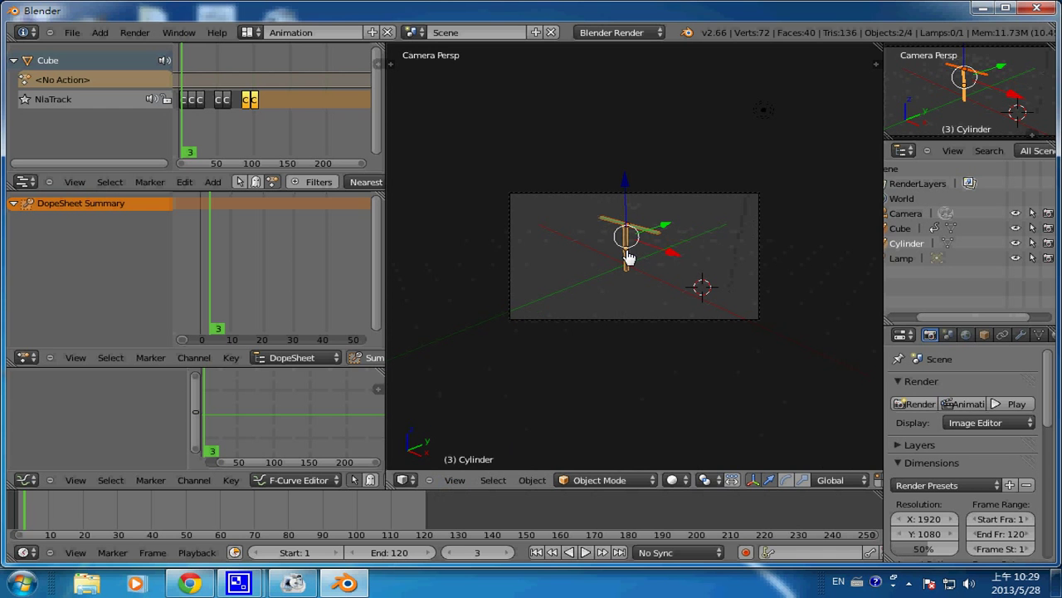
key(ctrl+p)
click(628, 252)
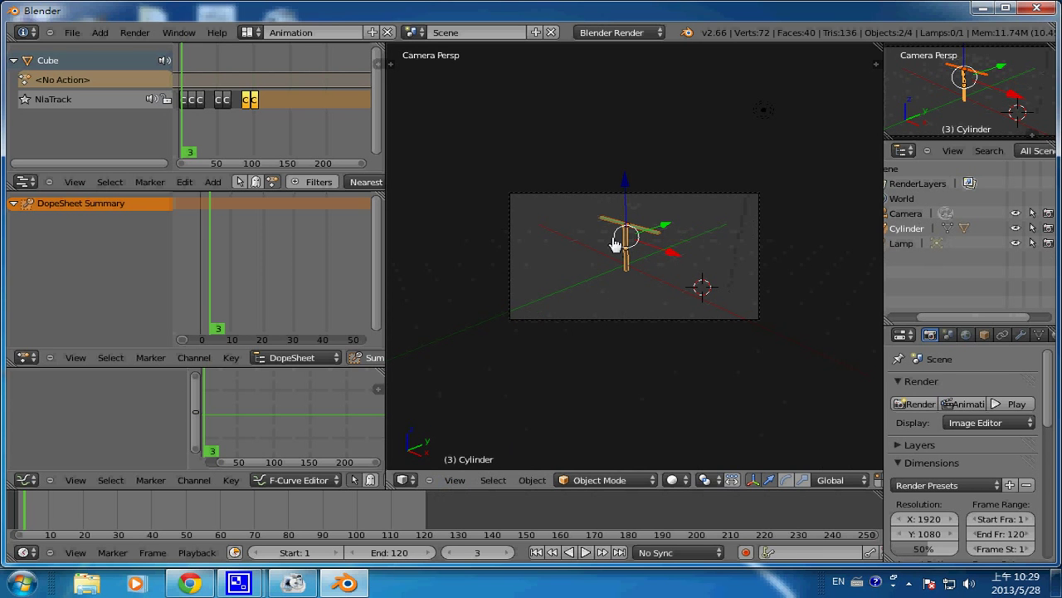
right_click(629, 258)
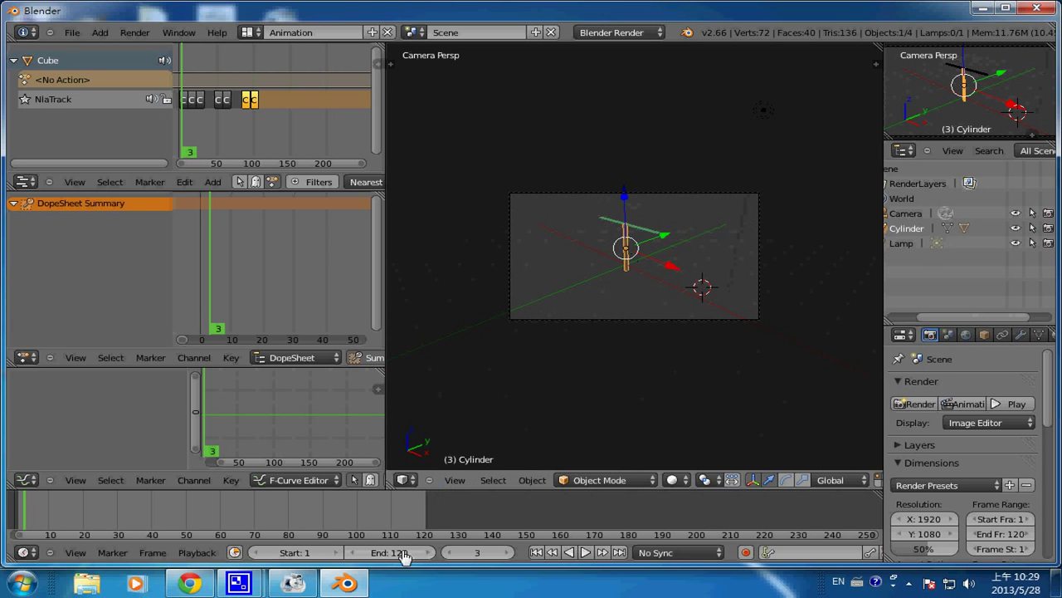
Set the current frame to 1
click(479, 557)
text(1)
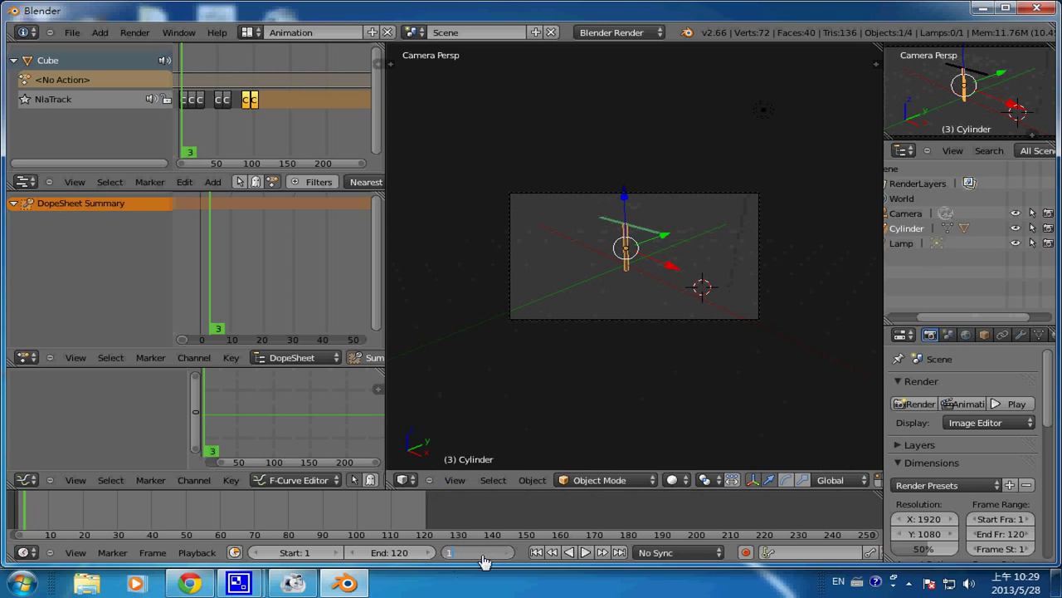
key(Return)
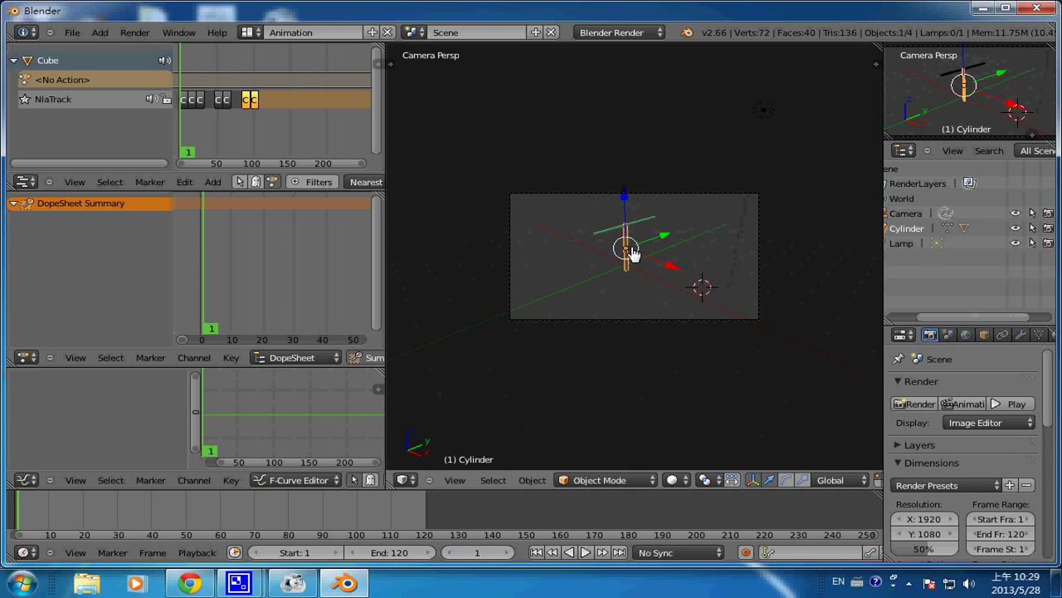
Insert a location keyframe for the Cylinder pole at frame 1
key(i)
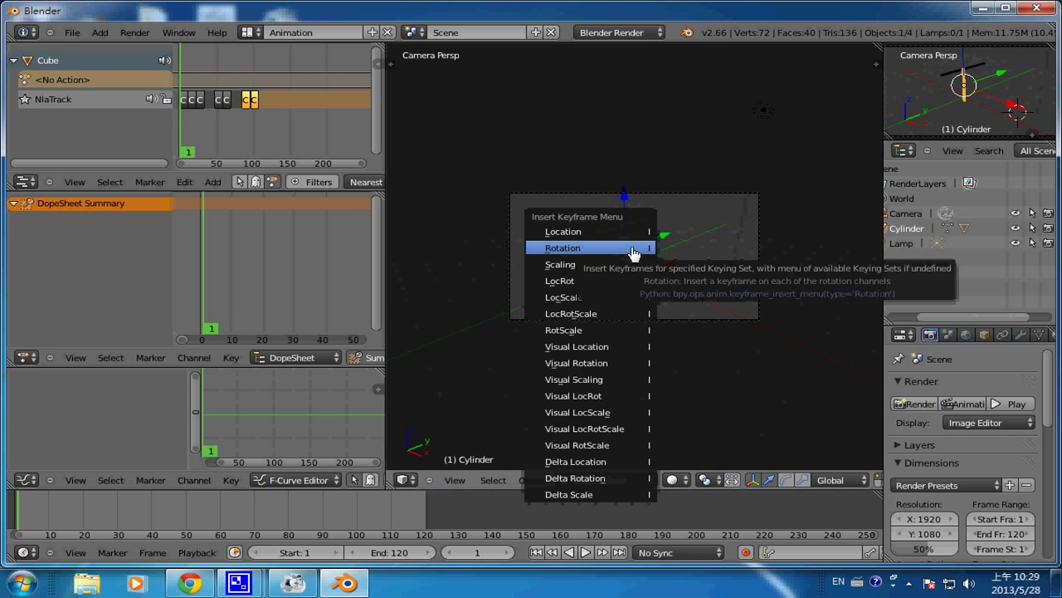
key(Up)
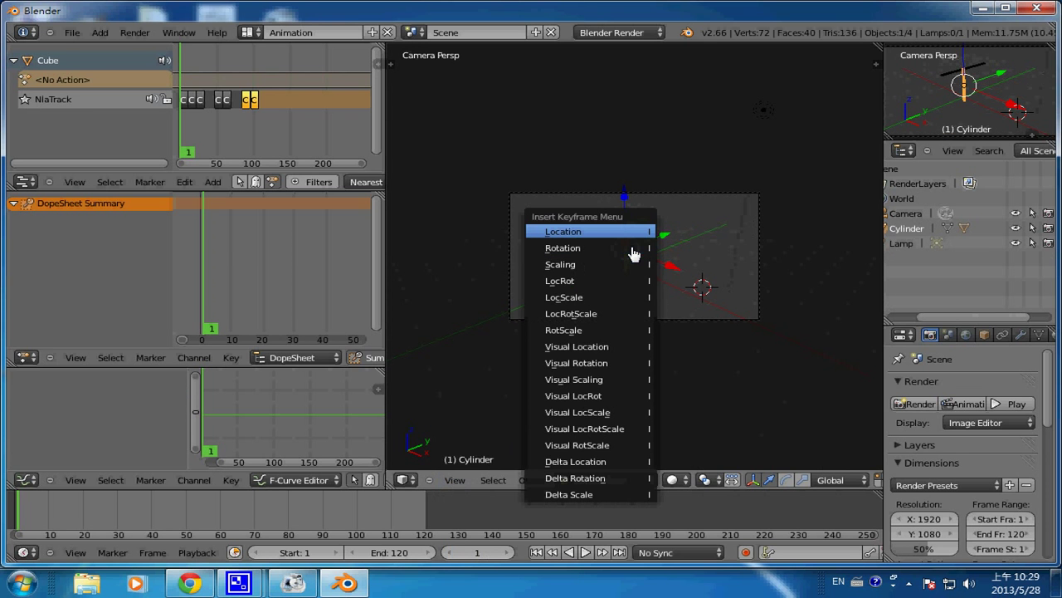
key(Return)
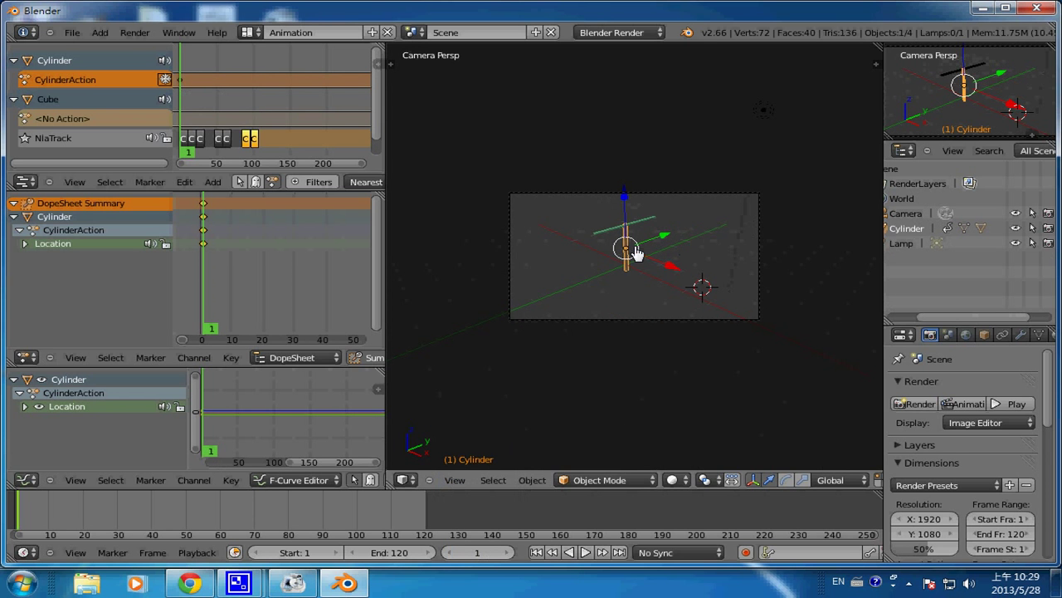
At frame 15, move the pole up and right and key its location
drag(635, 253, 738, 232)
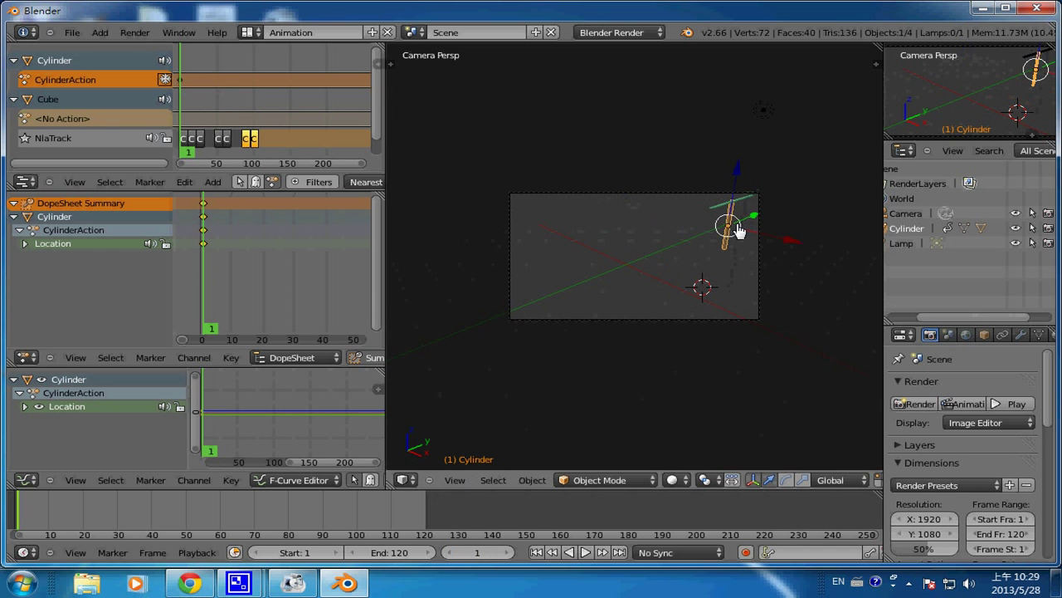
click(482, 554)
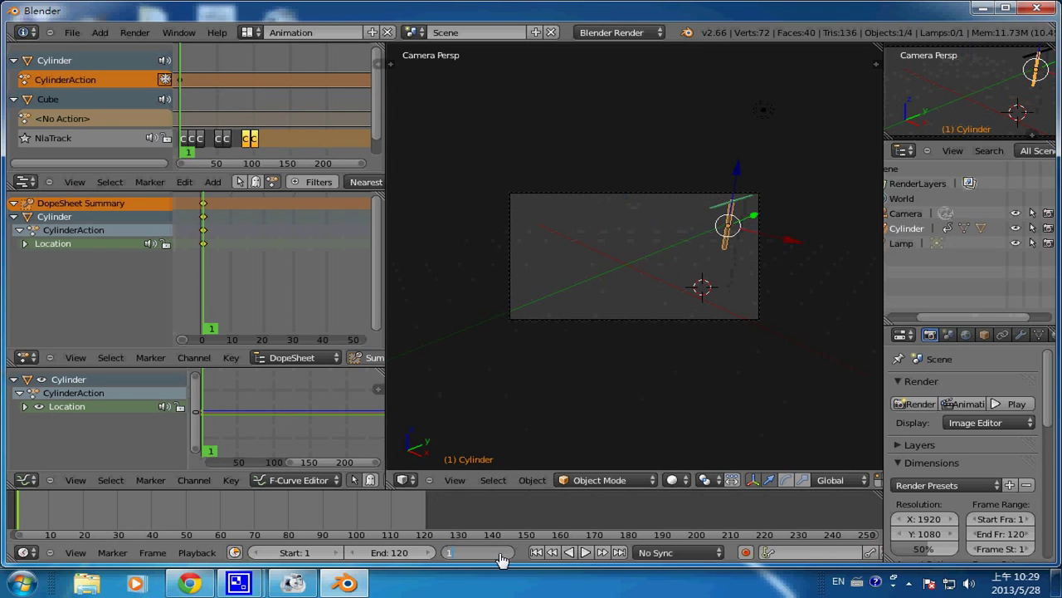
text(5)
key(Return)
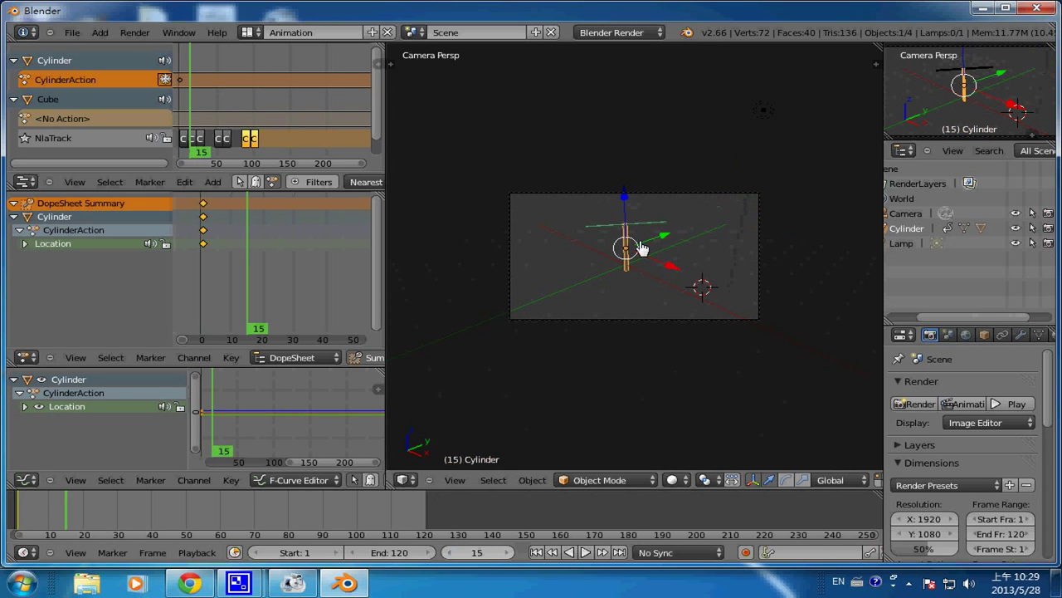
drag(629, 253, 719, 231)
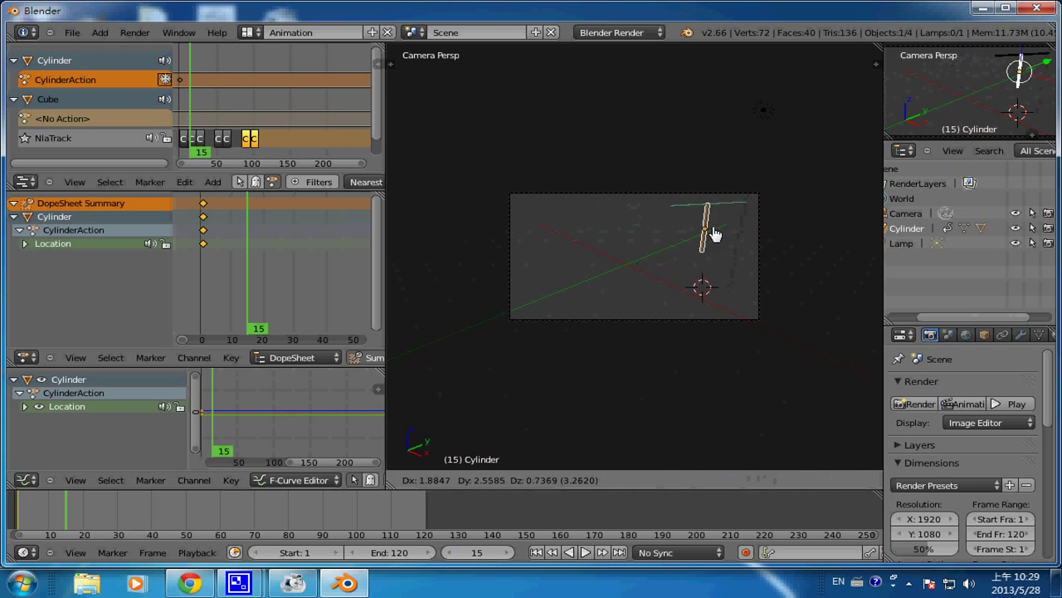
click(719, 230)
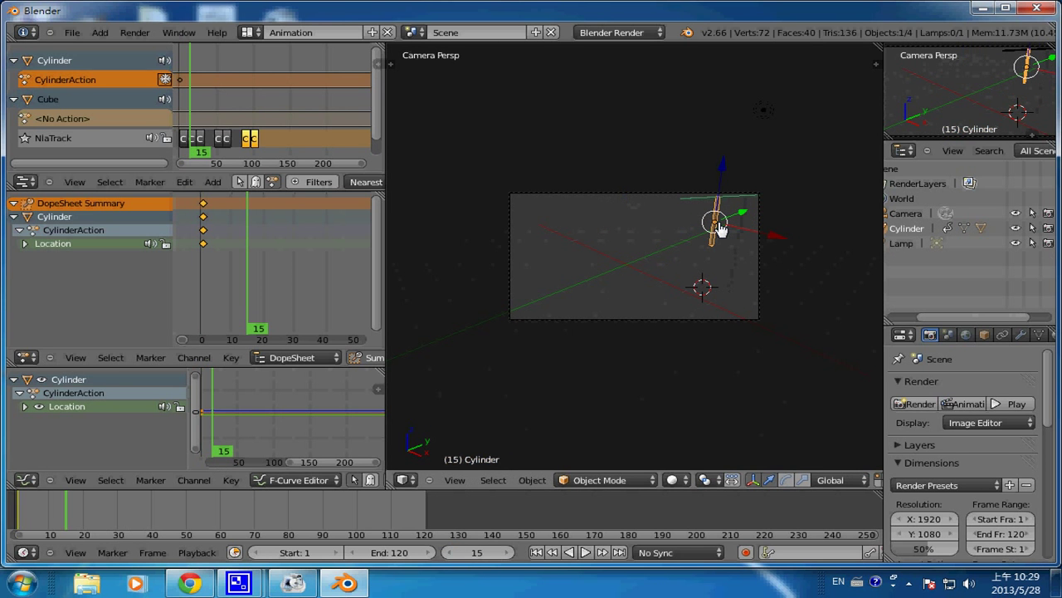
key(i)
click(719, 231)
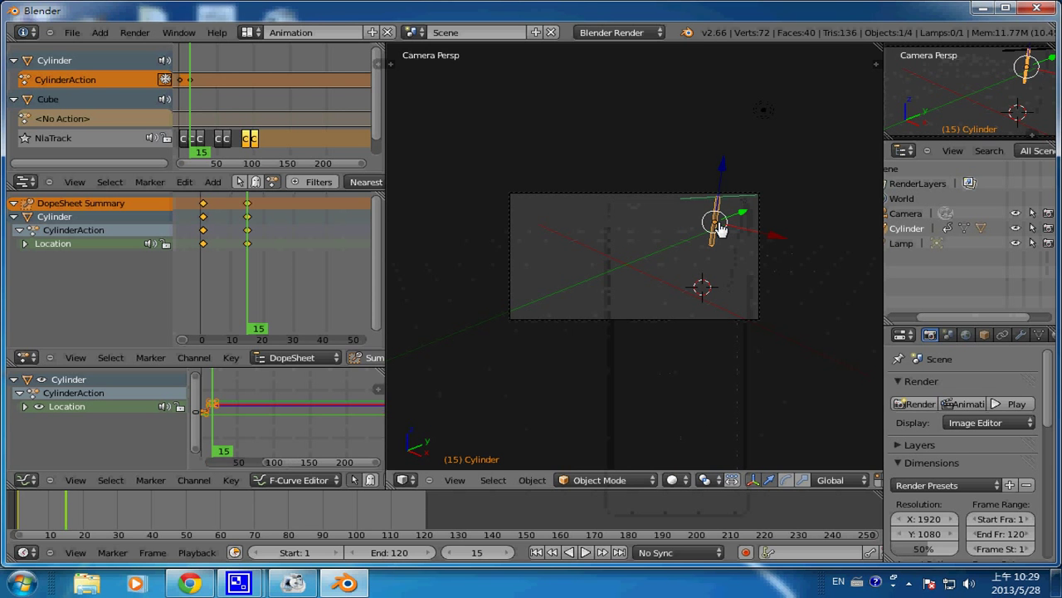
At frame 30, move the pole to the left of the camera view and key its location
click(465, 553)
text(30)
key(Return)
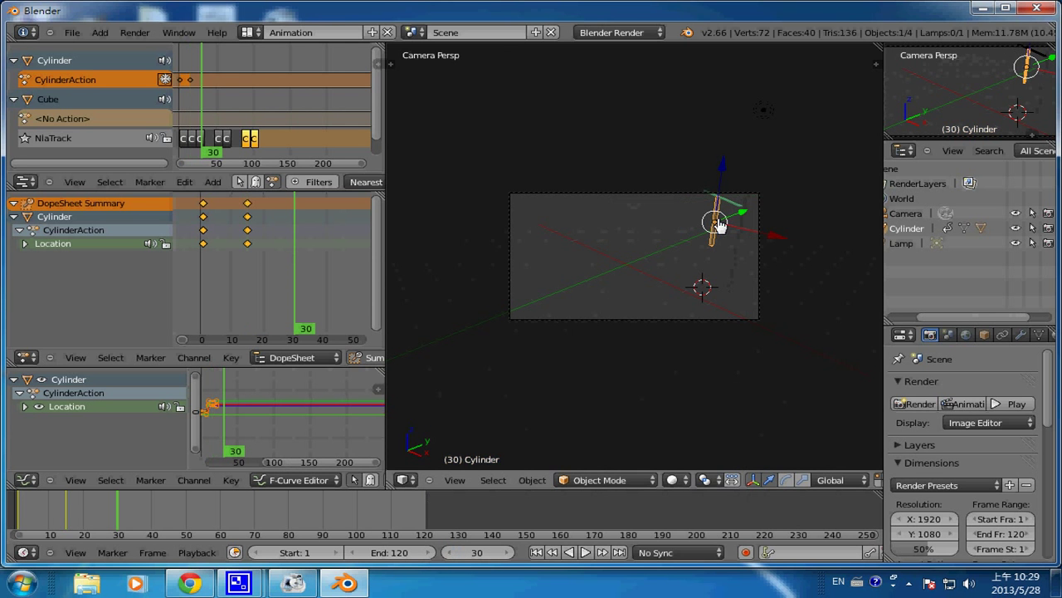
key(g)
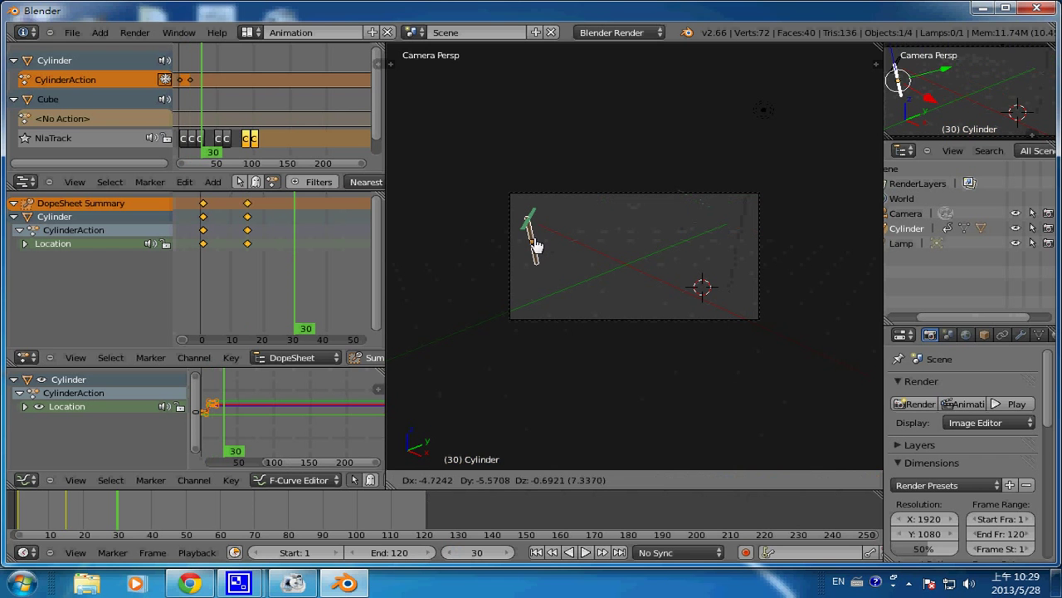
click(534, 246)
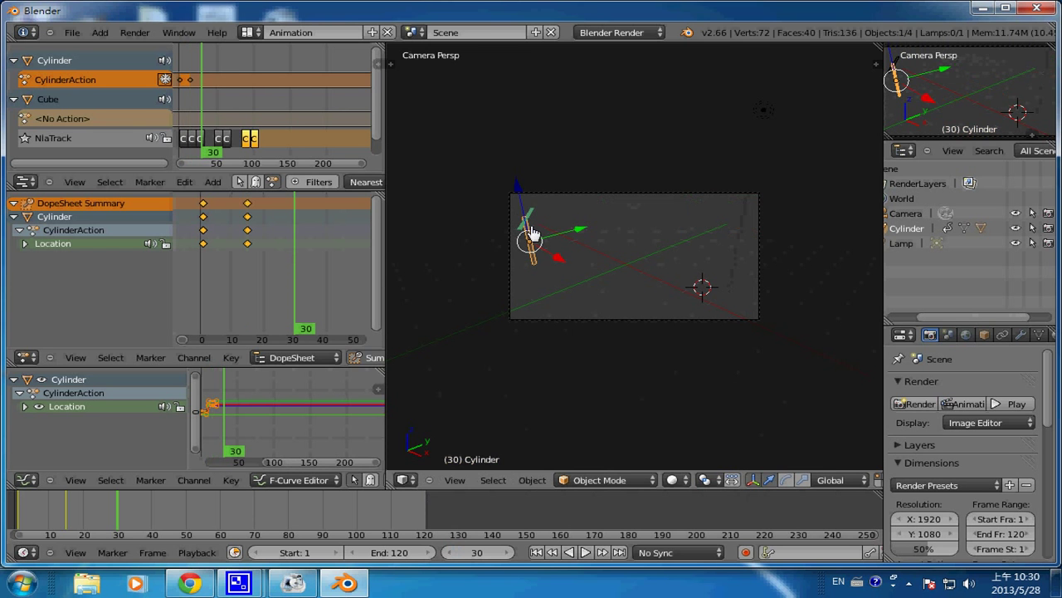
key(i)
click(531, 232)
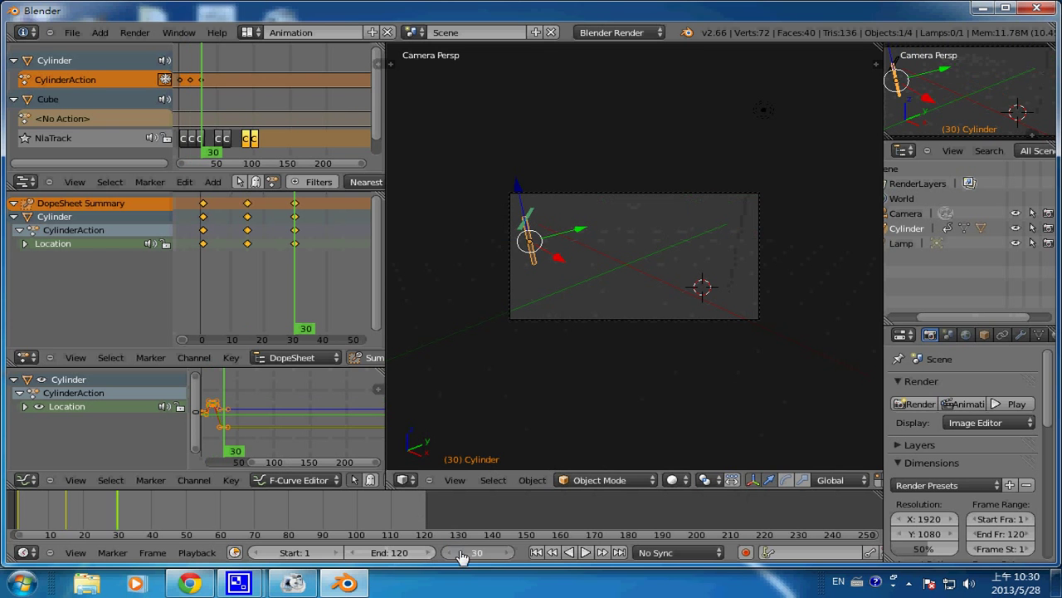
Set the current frame to 50
drag(462, 557, 452, 556)
click(490, 562)
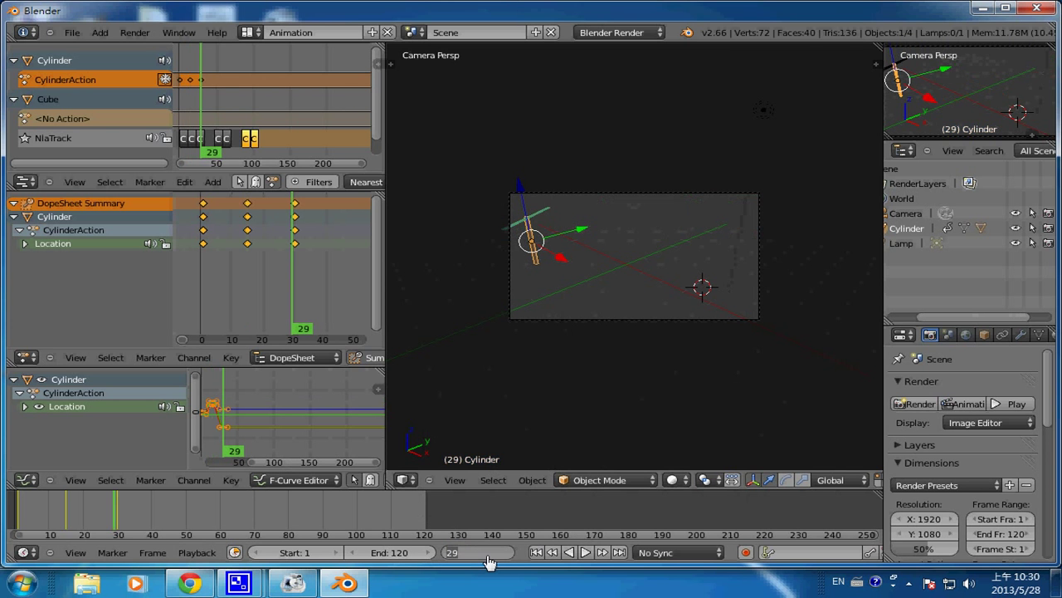
text(50)
key(Return)
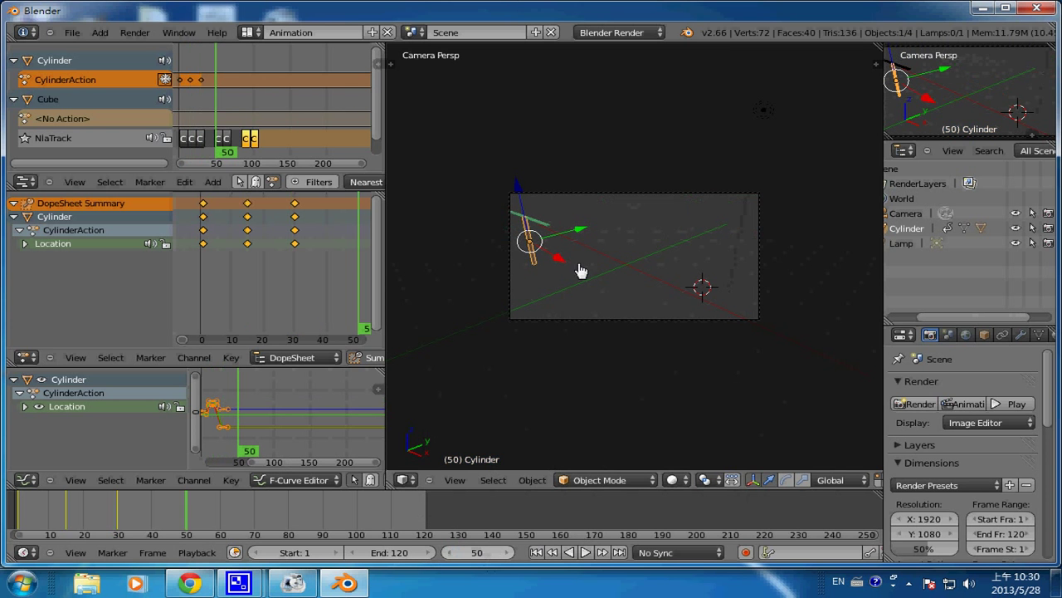
At frame 50, move the pole to the lower right and key its location
key(g)
click(718, 315)
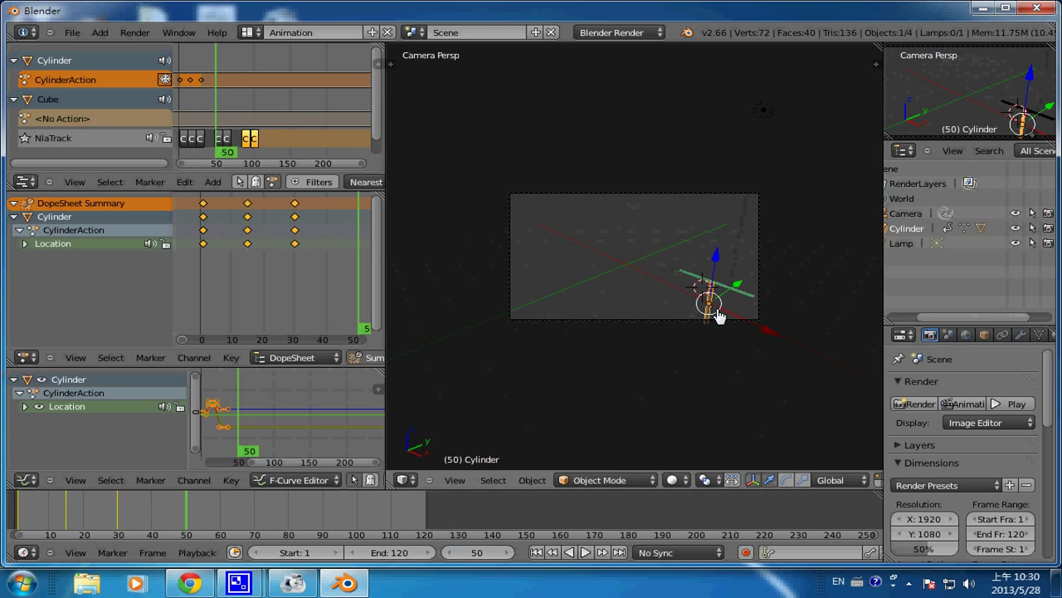
key(i)
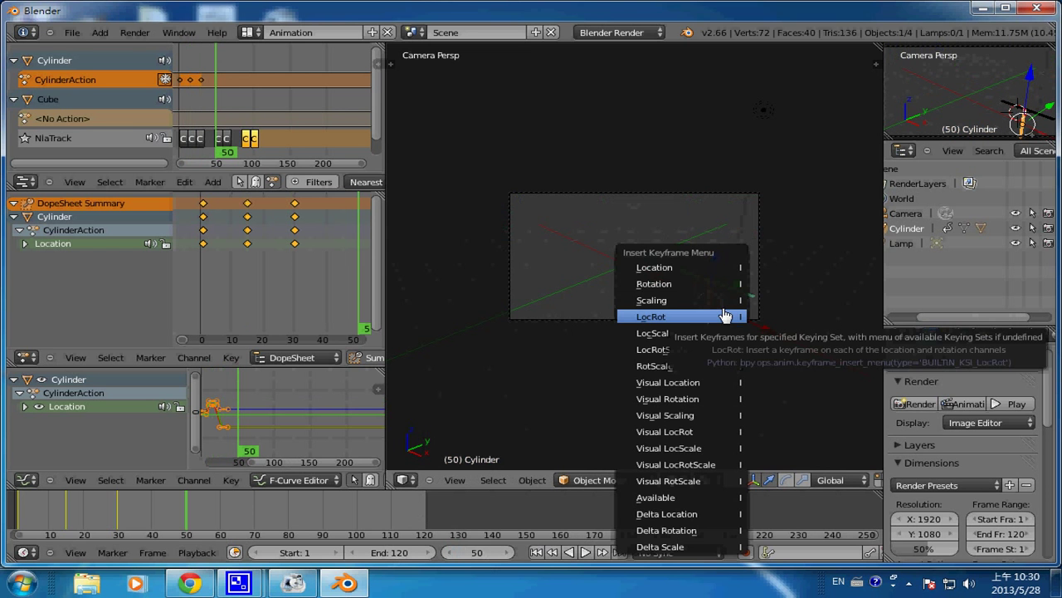
key(Up)
key(Up)
key(Up)
key(Return)
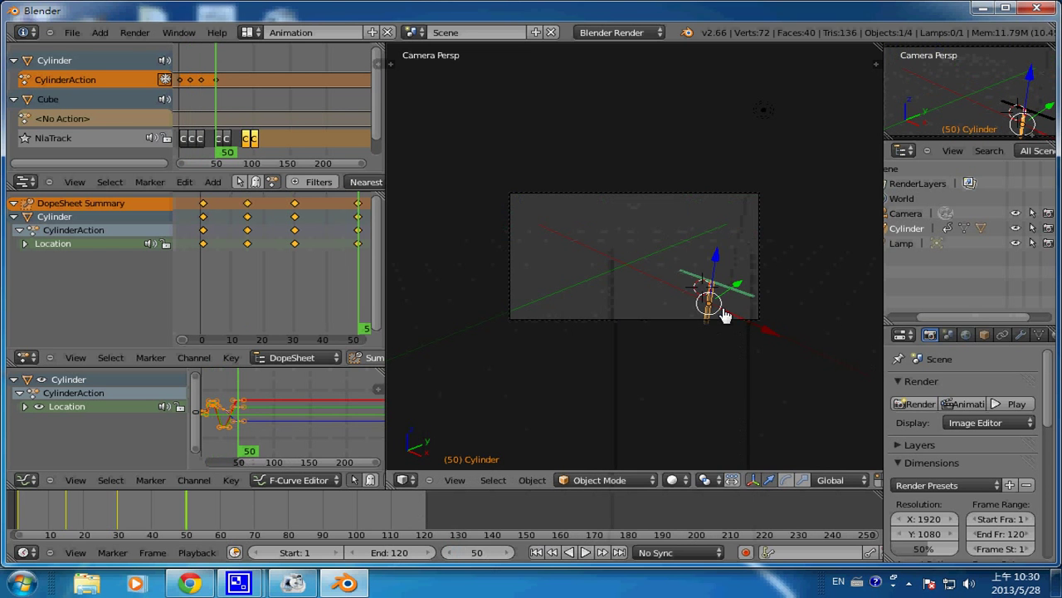
At frame 70, move the pole back near the scene centre and key its location
click(254, 528)
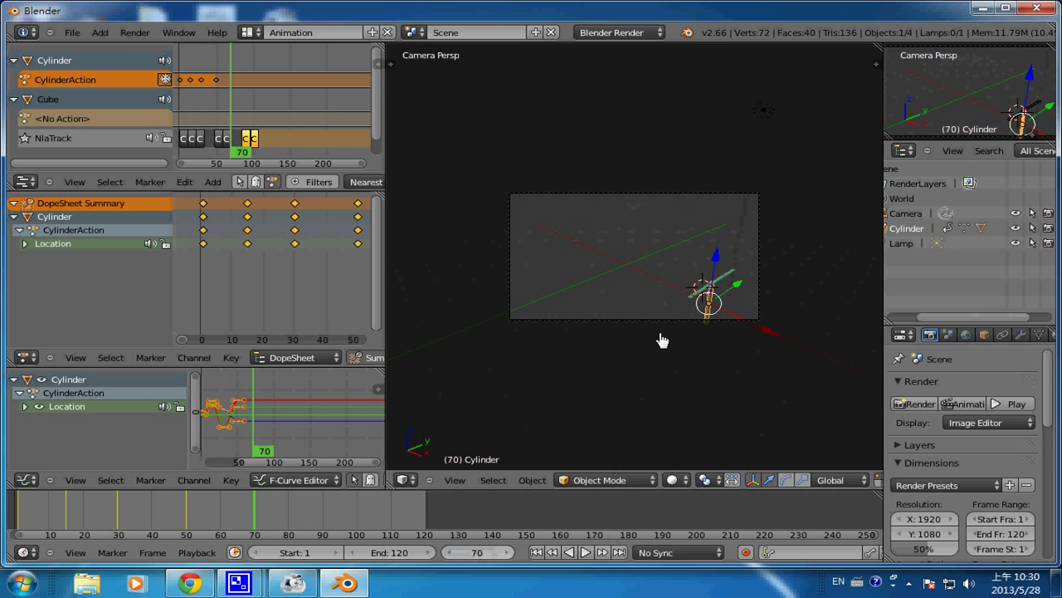
key(g)
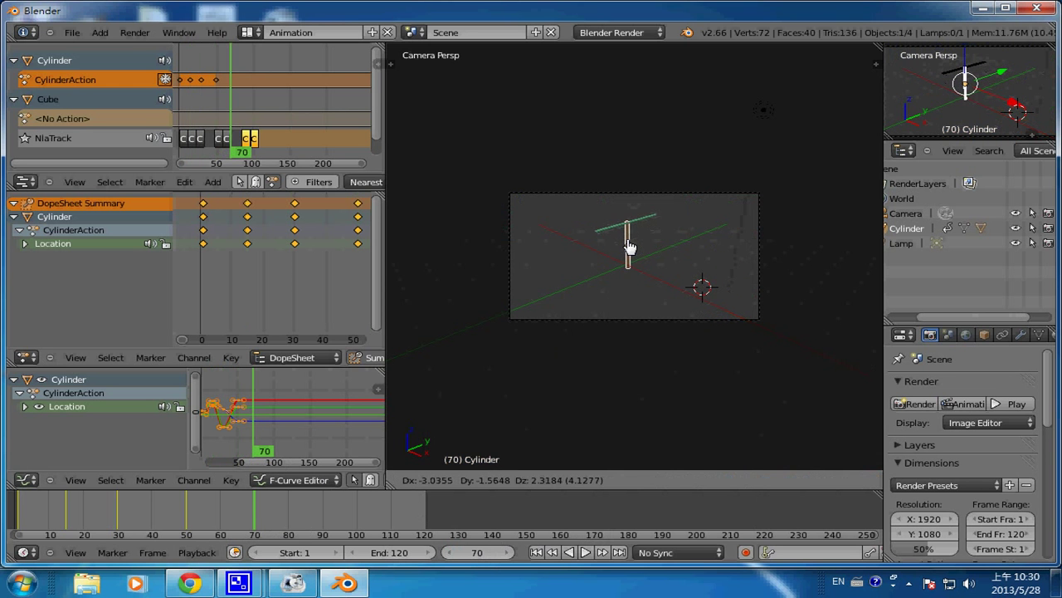
click(628, 247)
key(i)
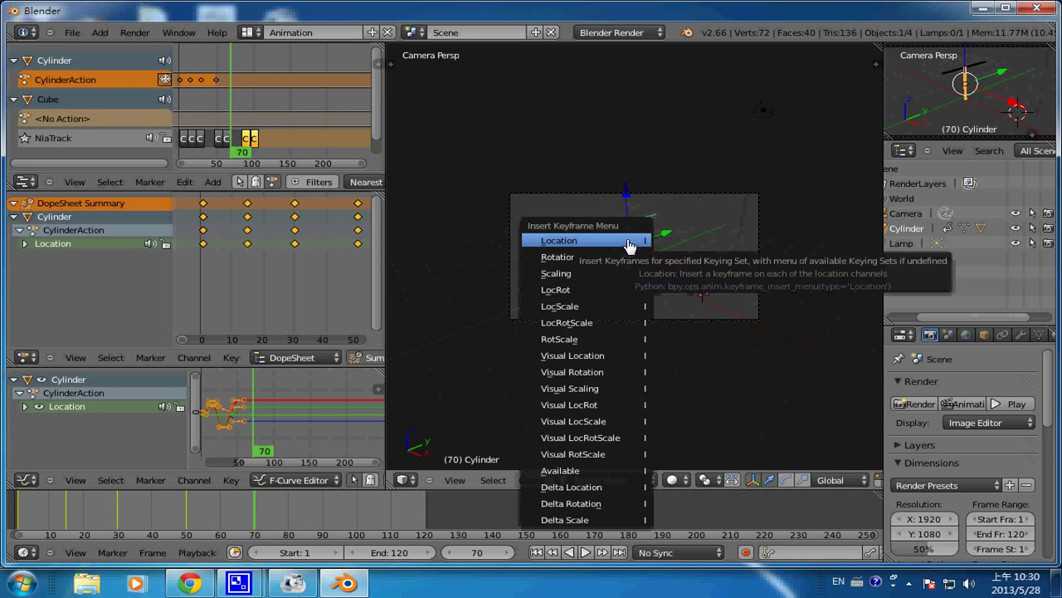
click(628, 241)
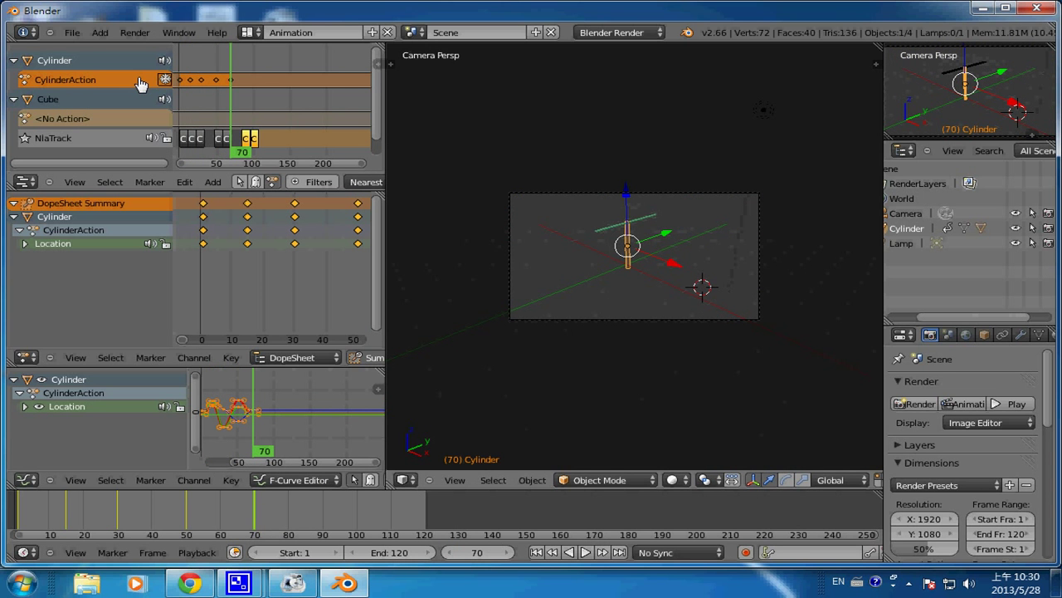
Play the pole's travel animation backwards and forwards, then step back to frame 0
click(184, 139)
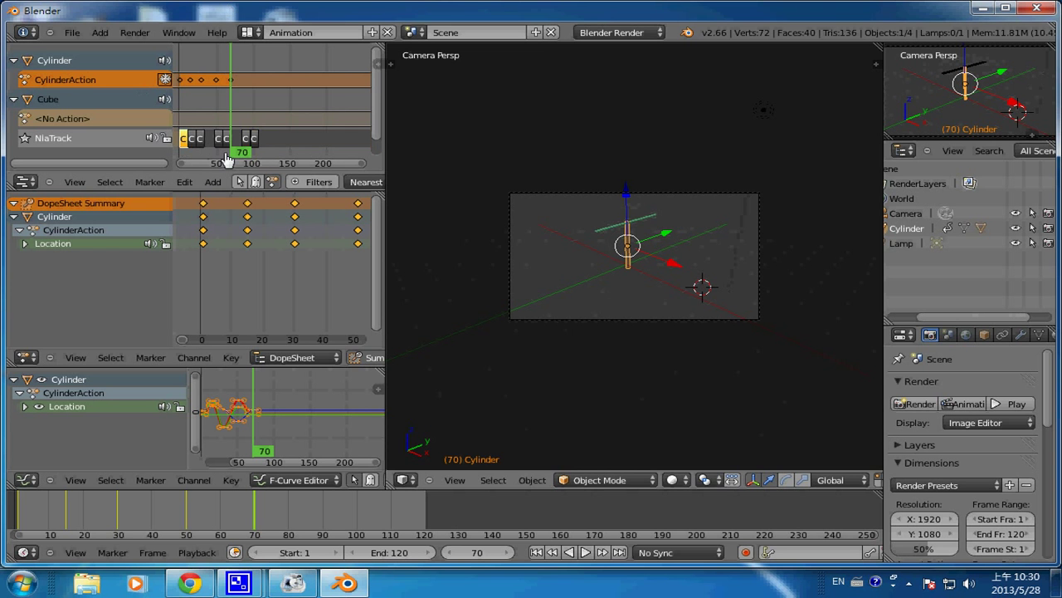
key(shift+alt+a)
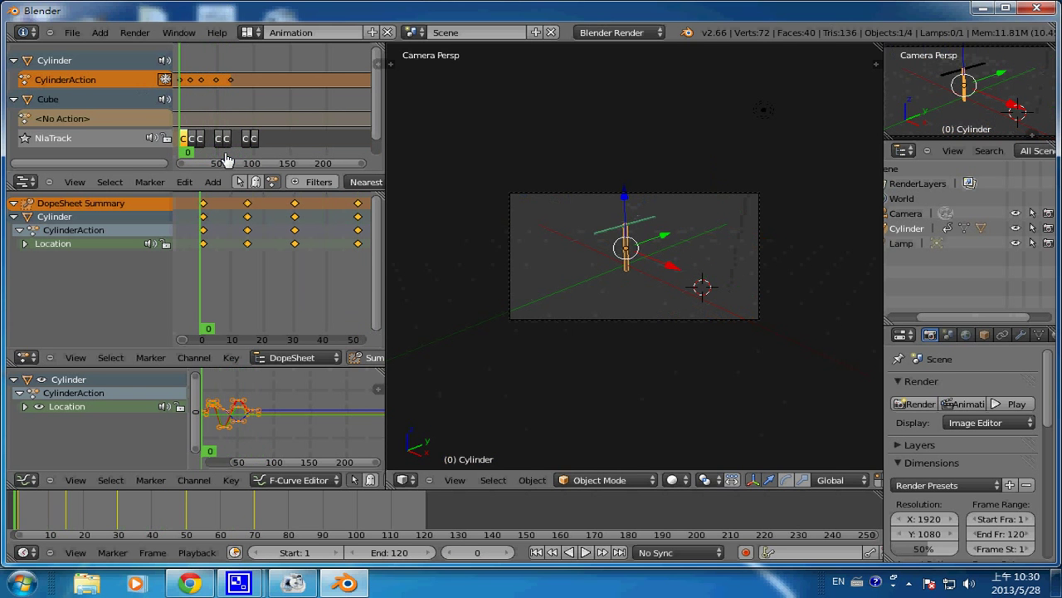
key(alt+a)
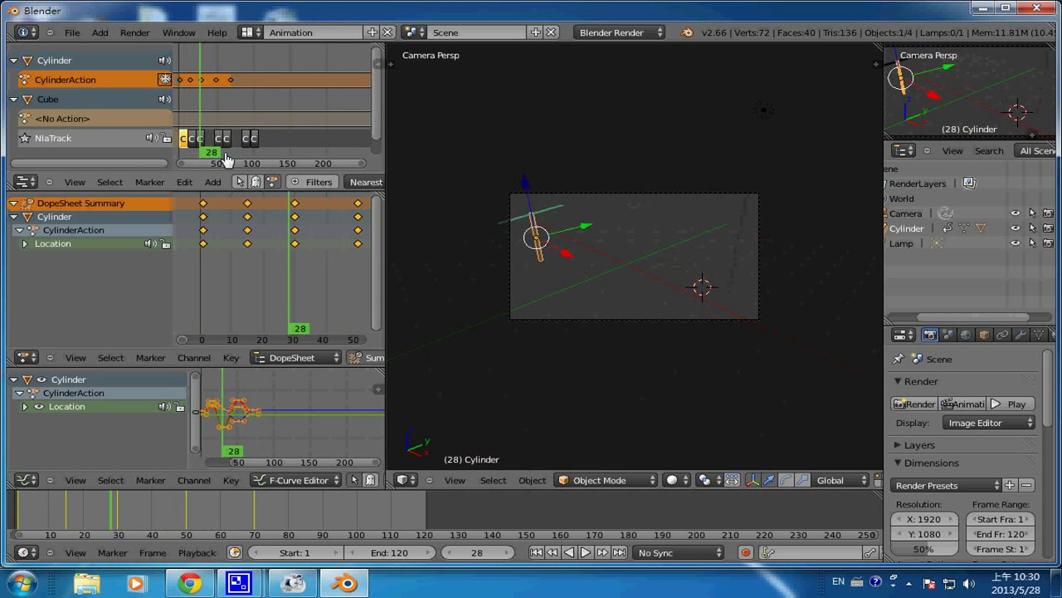
key(Escape)
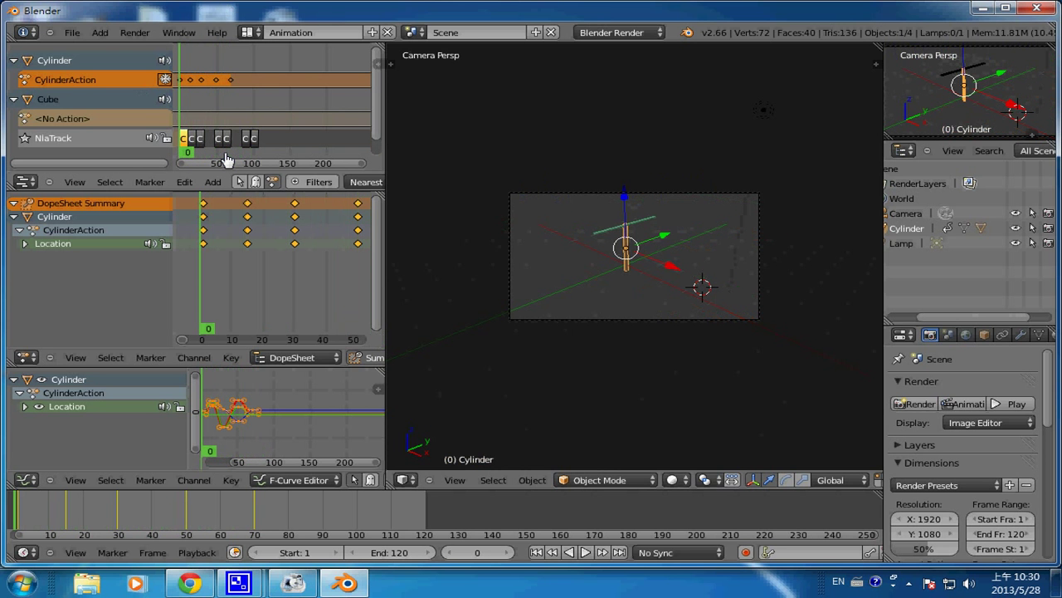
key(Right)
key(Right)
key(Right)
key(Right)
key(Right)
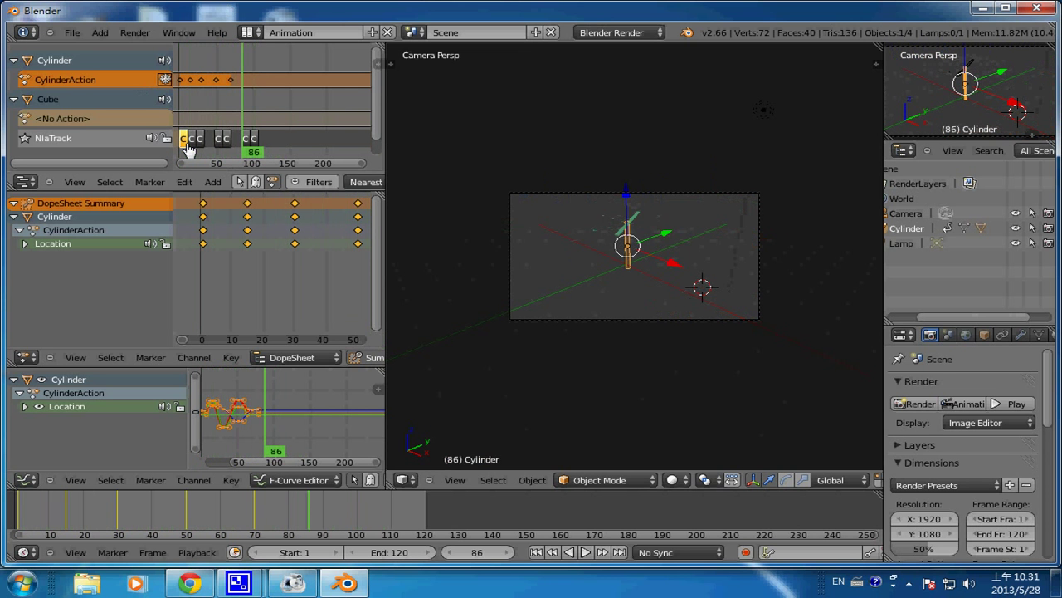
key(Left)
key(Left)
key(Left)
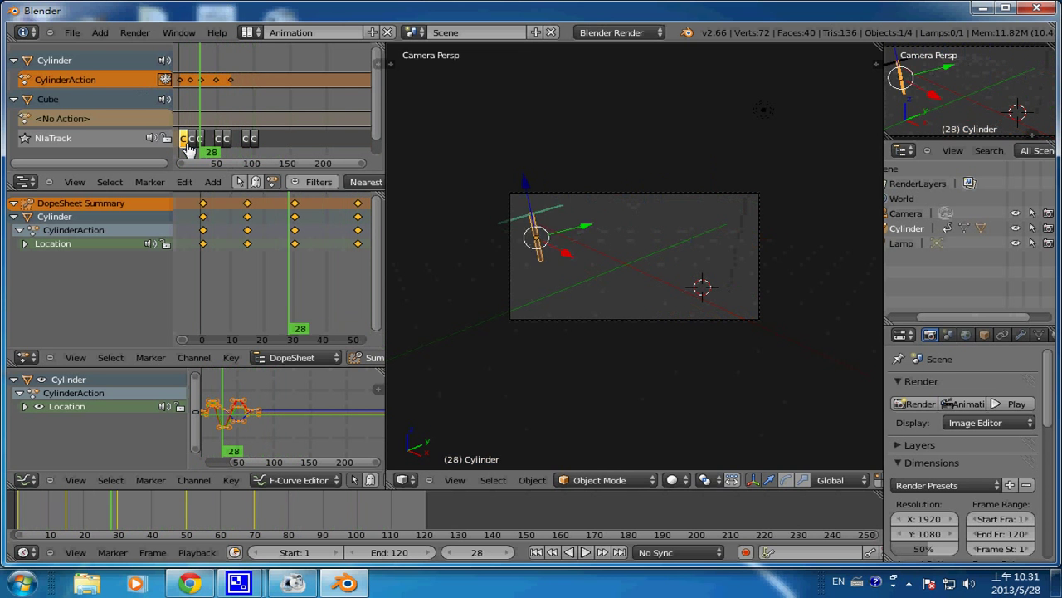
key(Left)
key(Left)
key(Left)
key(Left)
key(Left)
key(Left)
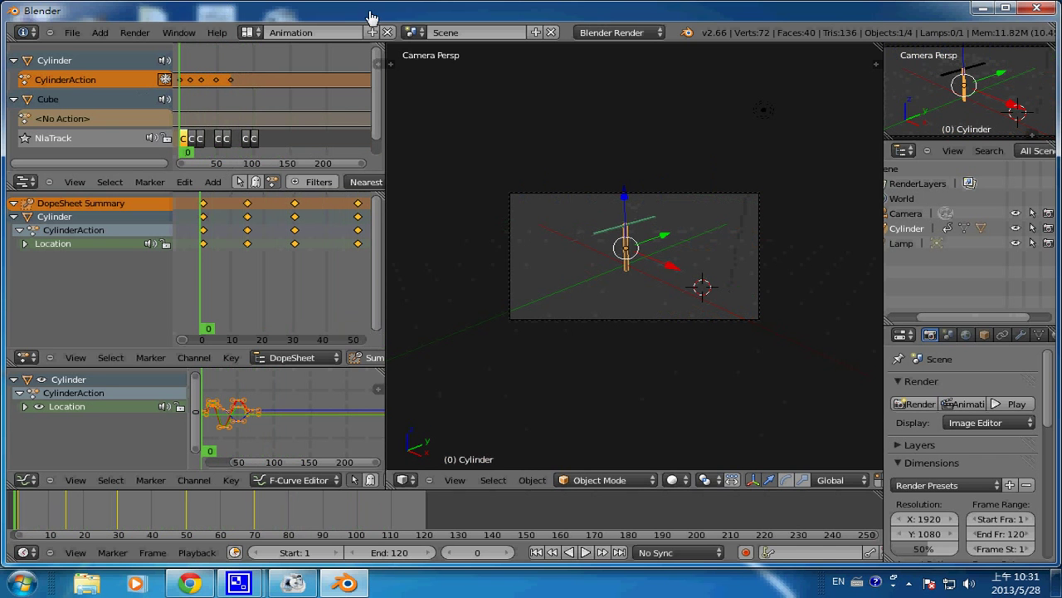
click(390, 552)
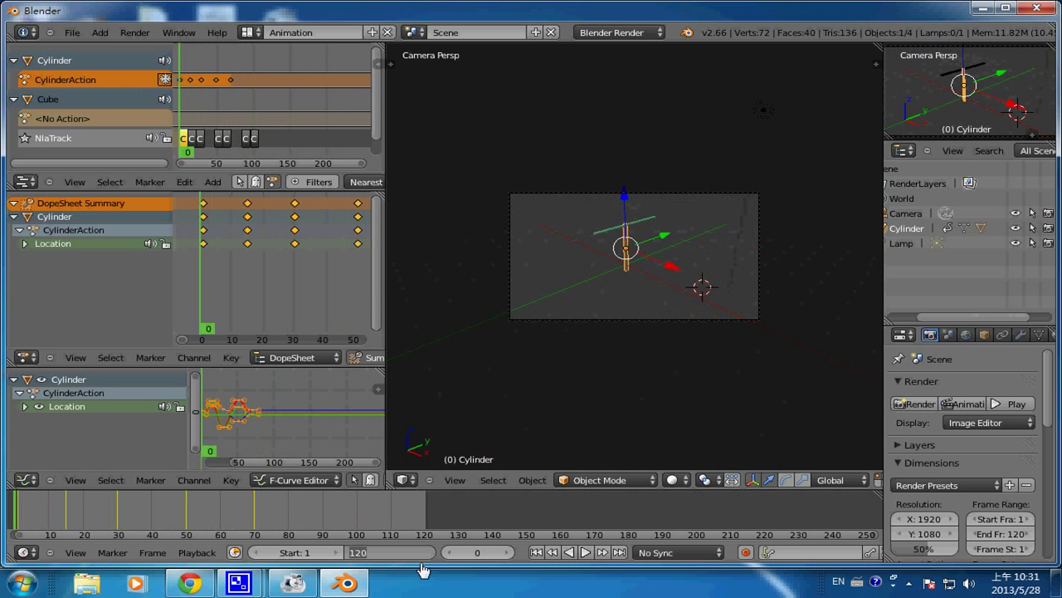
Set the animation's end frame to 80
text(80)
key(Return)
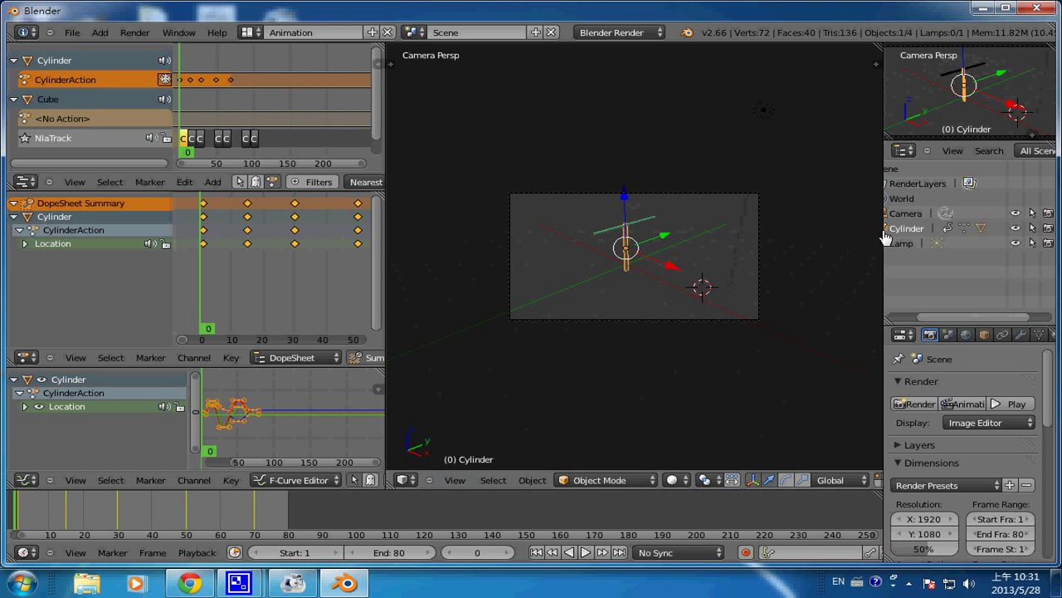
drag(885, 237, 794, 238)
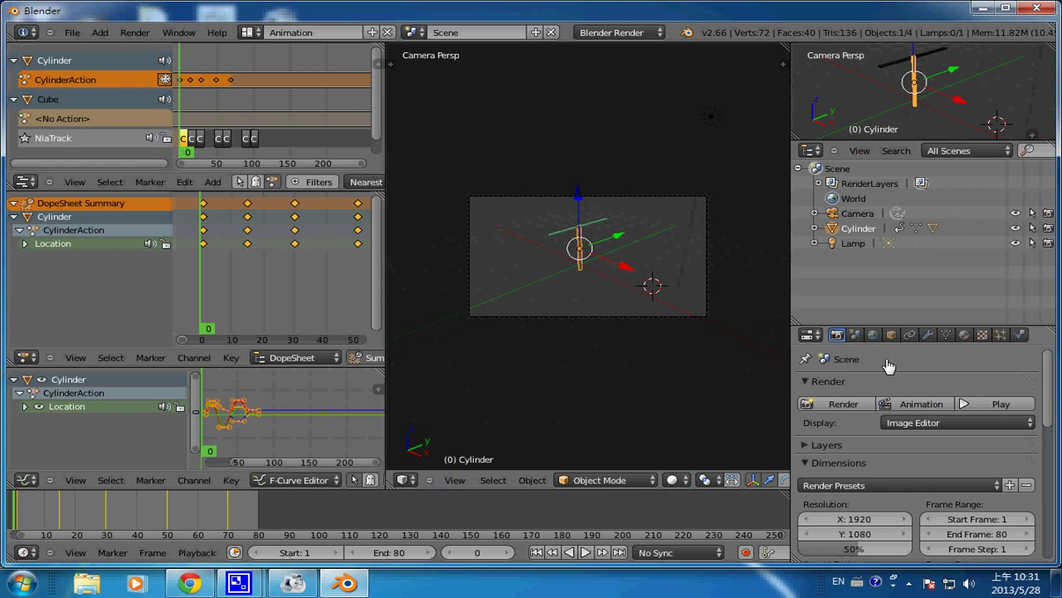
Enable environment lighting in the World settings with energy 0.2
click(873, 334)
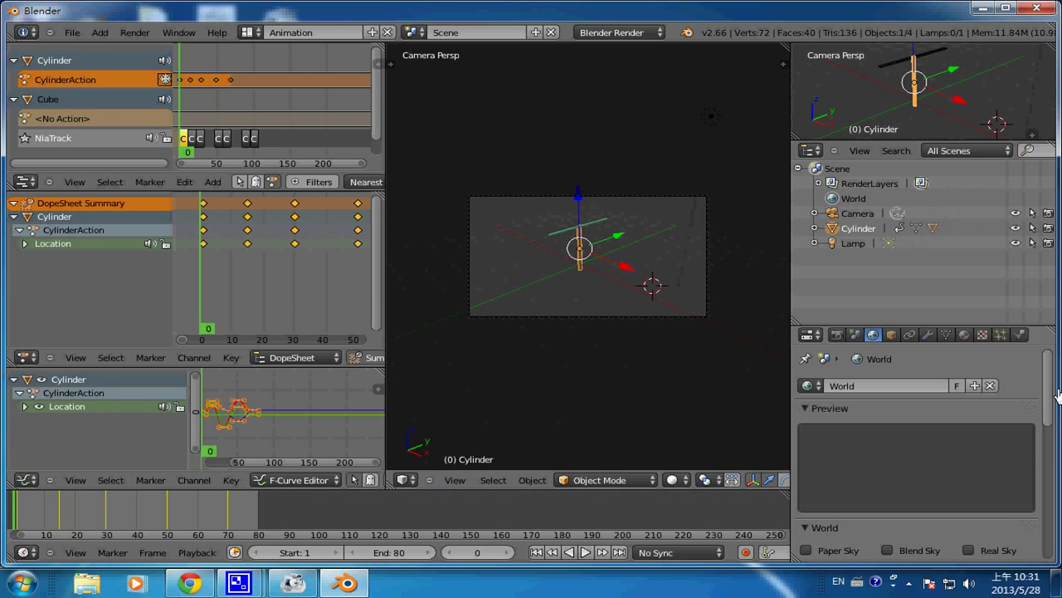
drag(1054, 398, 1054, 493)
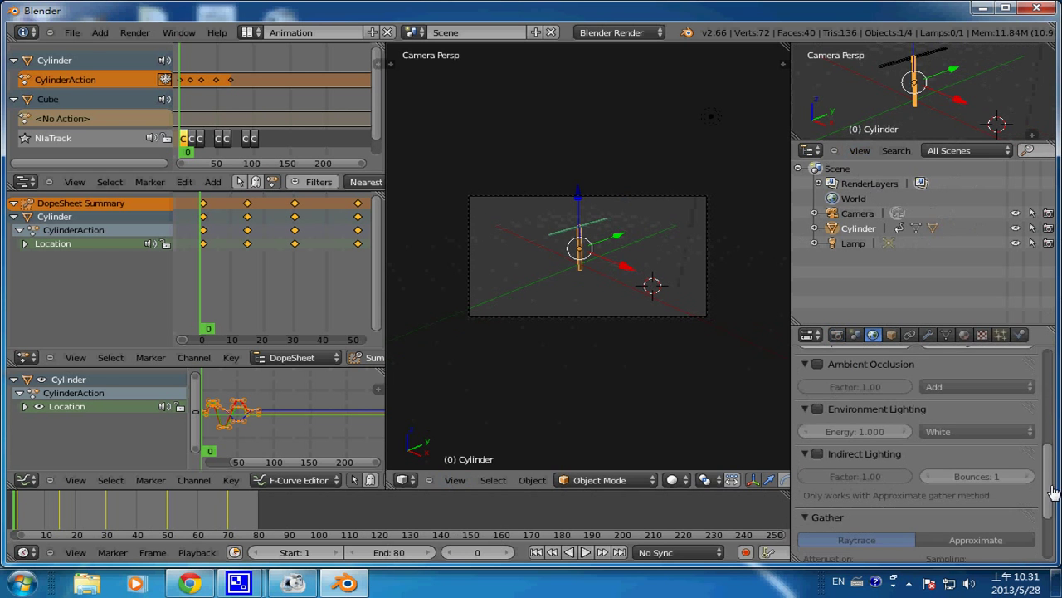
click(818, 409)
drag(883, 431, 887, 427)
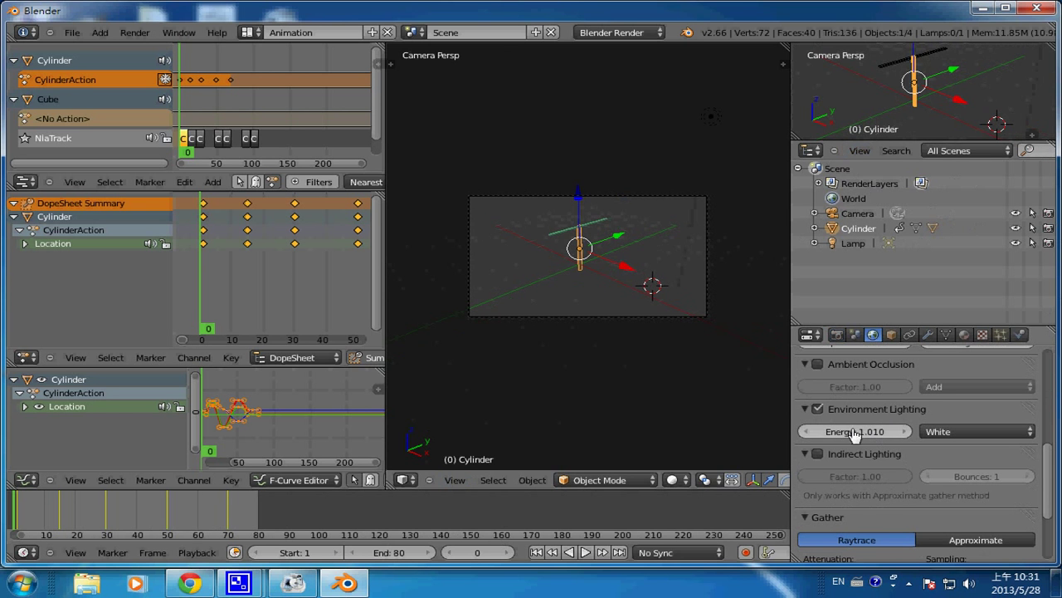
click(872, 438)
text(0.2)
key(Return)
Do a quick F12 test render to check the lighting, then close it
key(F12)
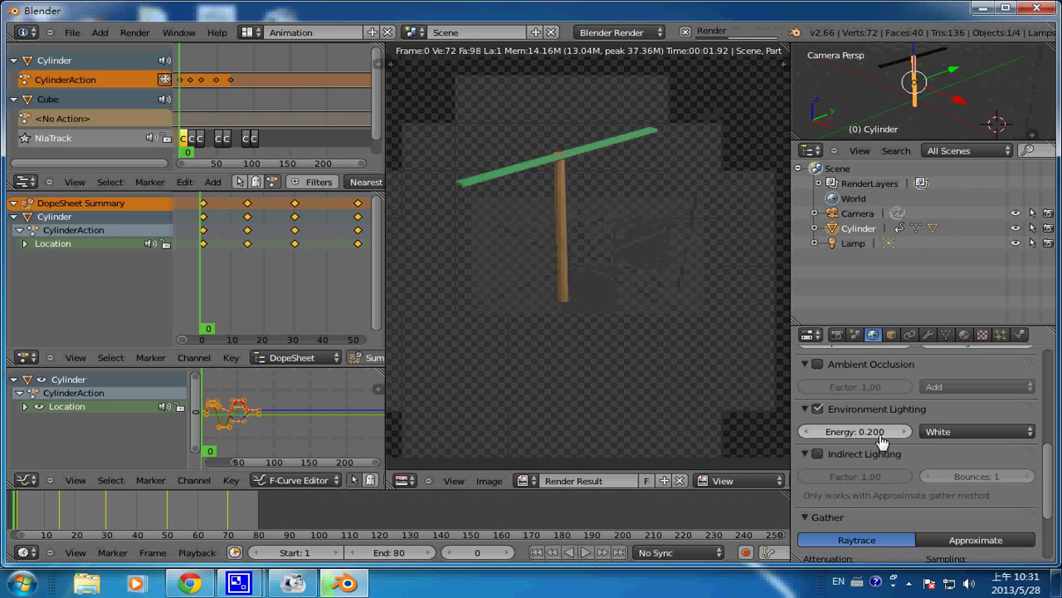
key(Escape)
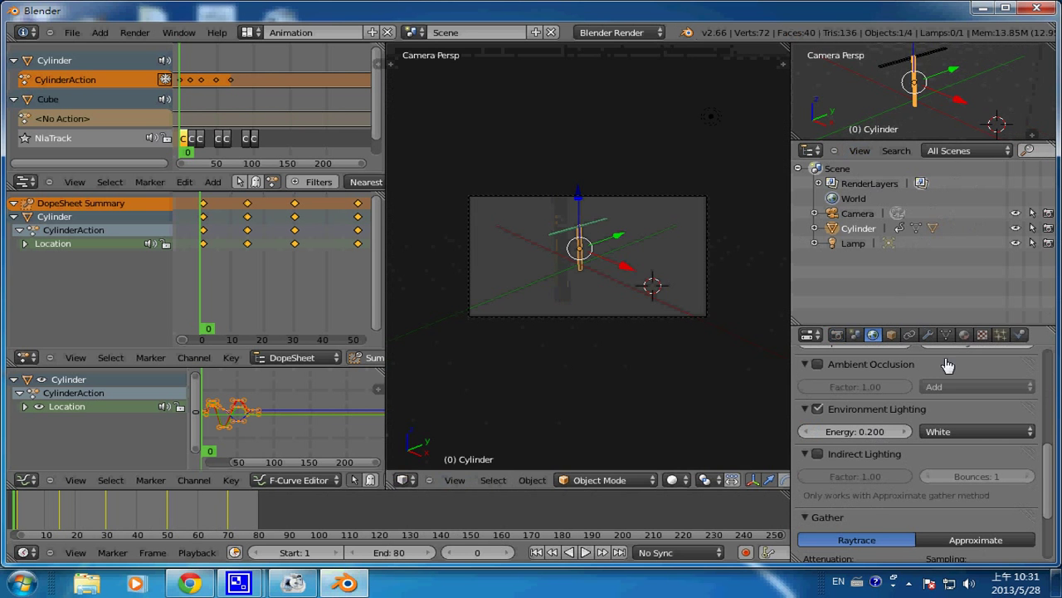
click(837, 335)
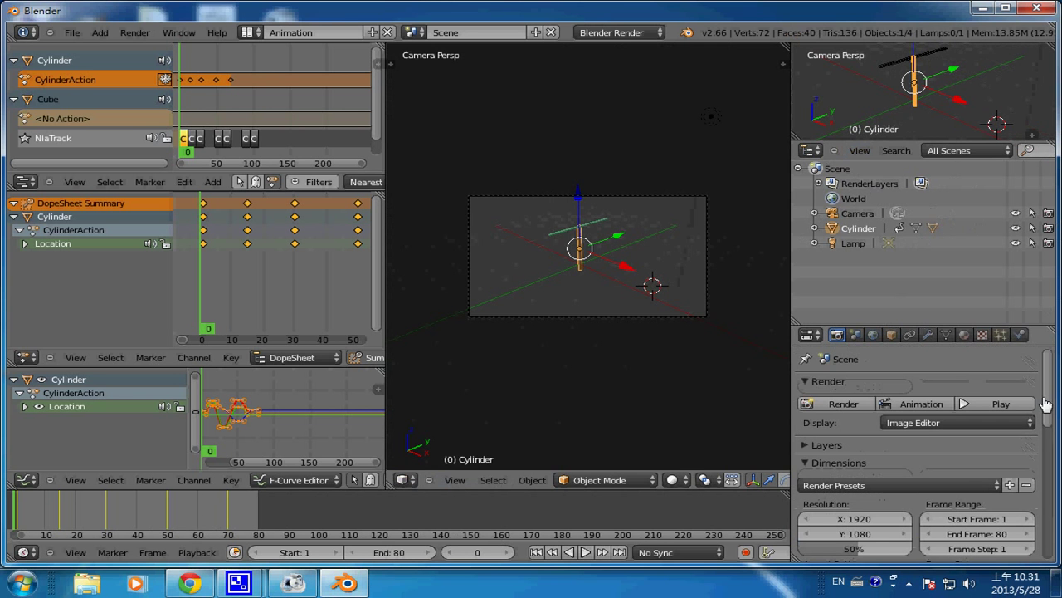
Start and cancel a test animation render, then set the output file format to AVI JPEG
click(922, 404)
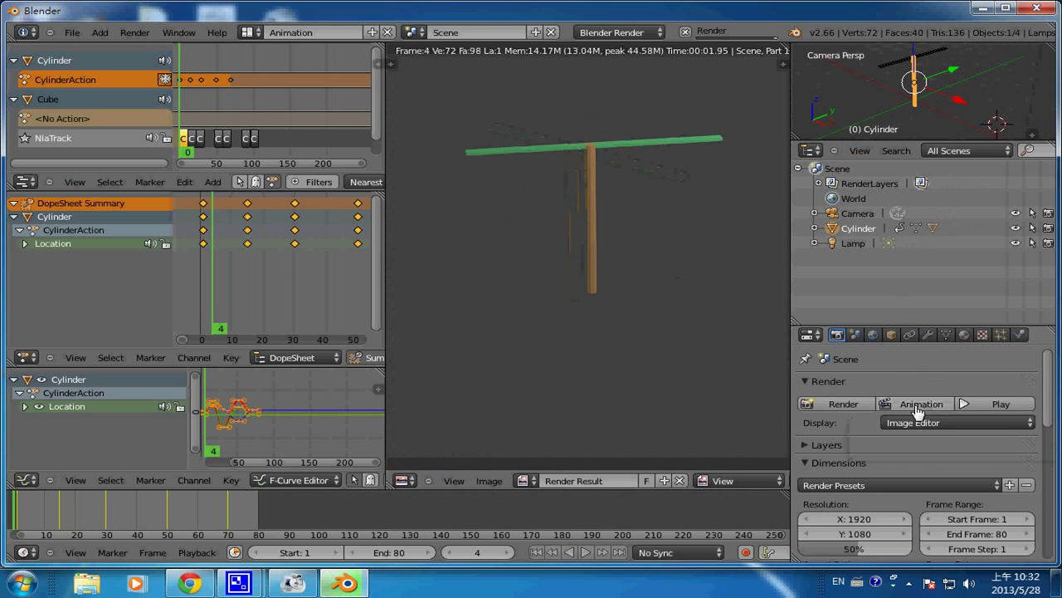
key(Escape)
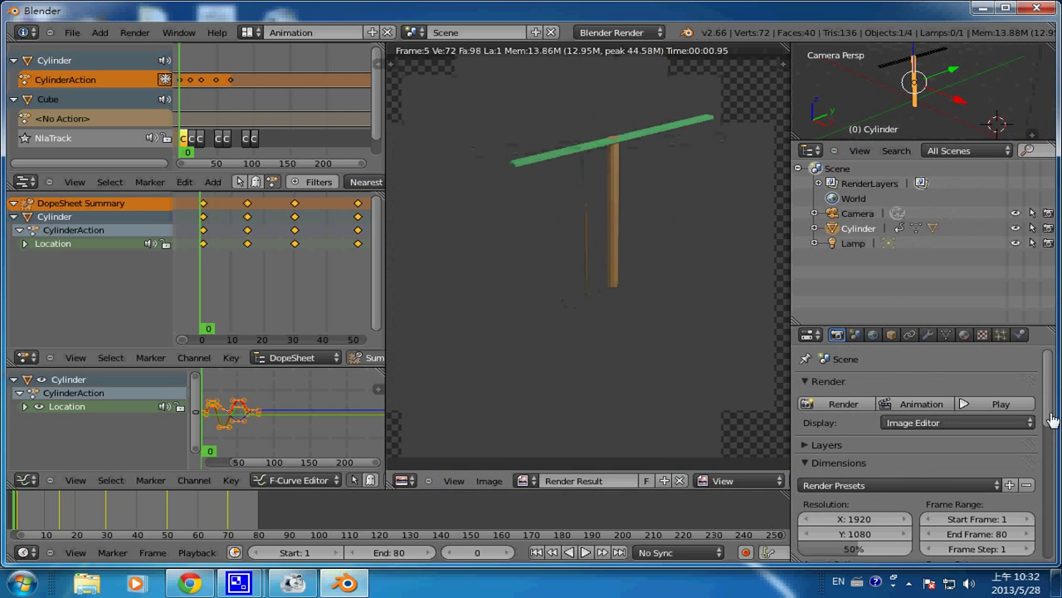
scroll(984, 532, down, 4)
scroll(985, 531, down, 4)
scroll(984, 531, down, 4)
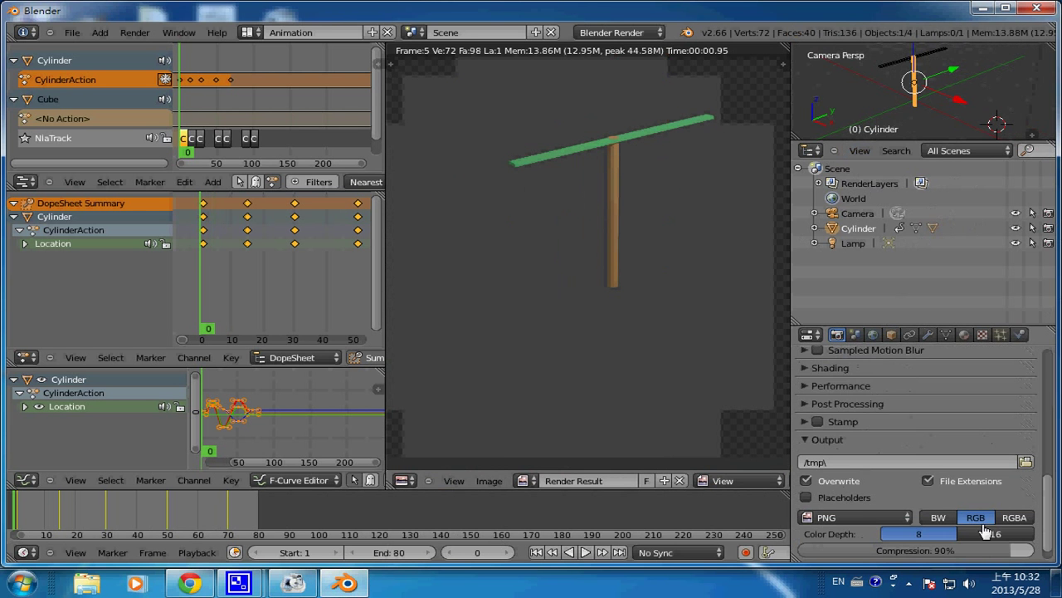
click(863, 517)
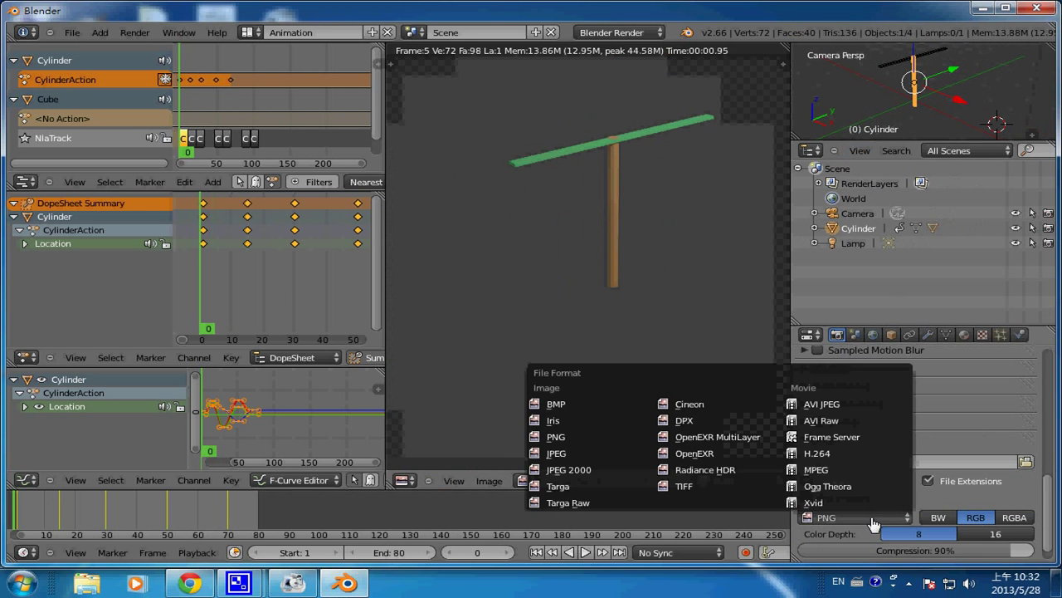
click(849, 407)
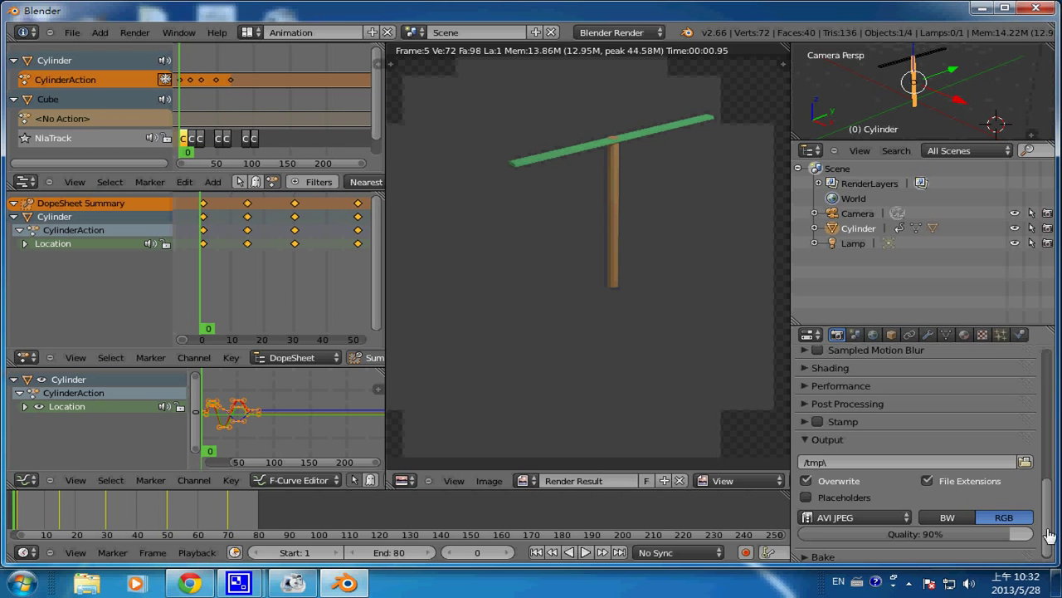
Render the full 80-frame animation, with the render reaching frame 12 so far
drag(1055, 527, 1038, 403)
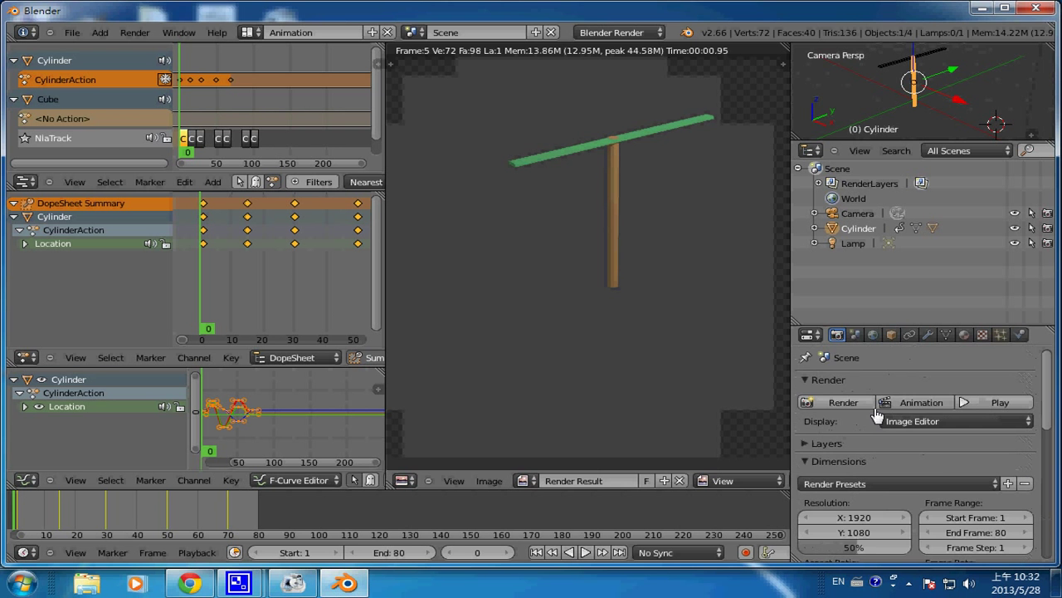
click(909, 404)
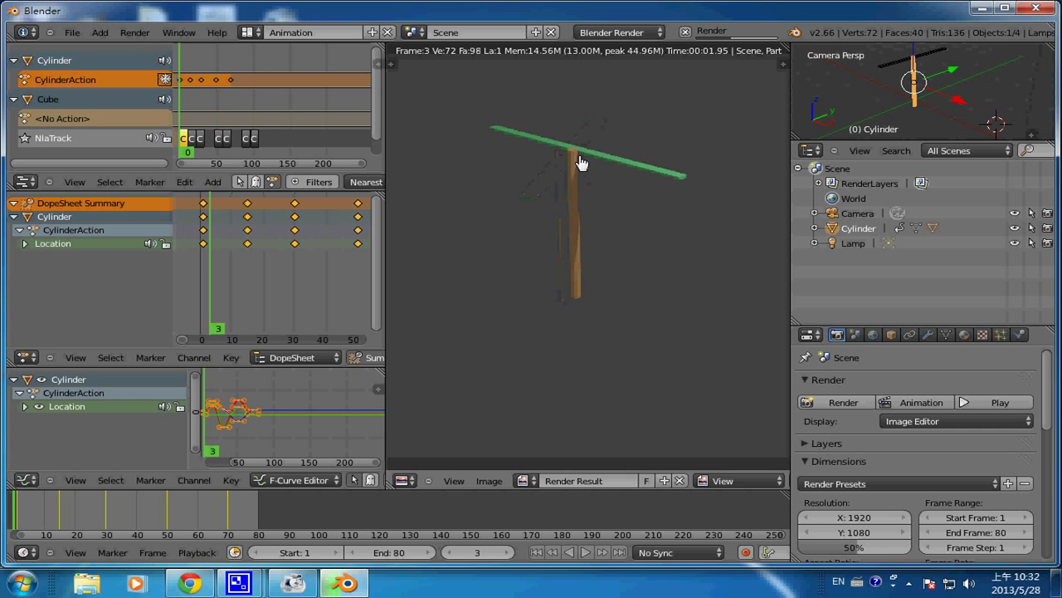
key(Right)
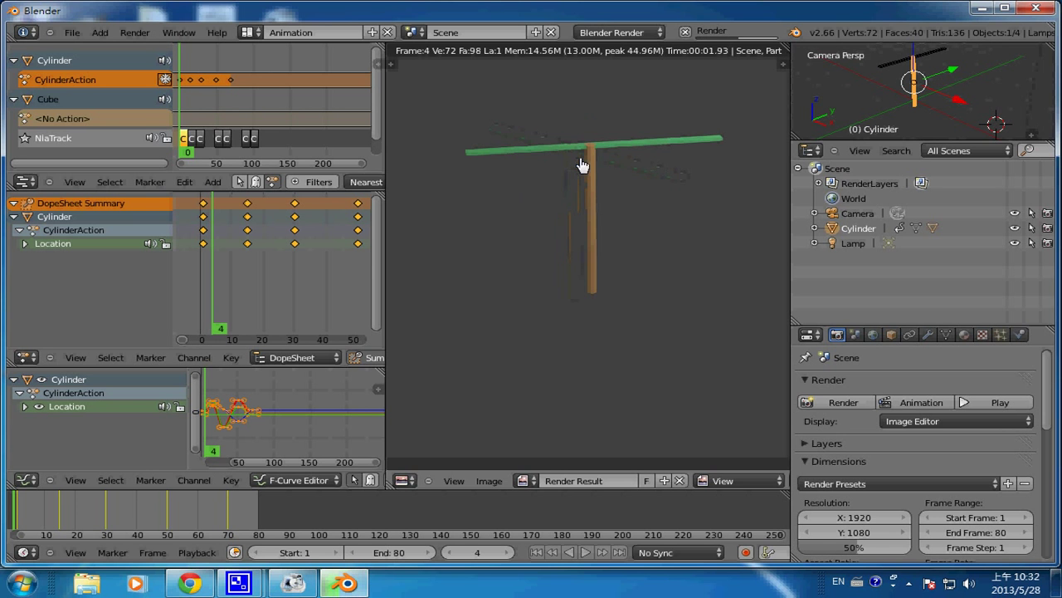
key(Right)
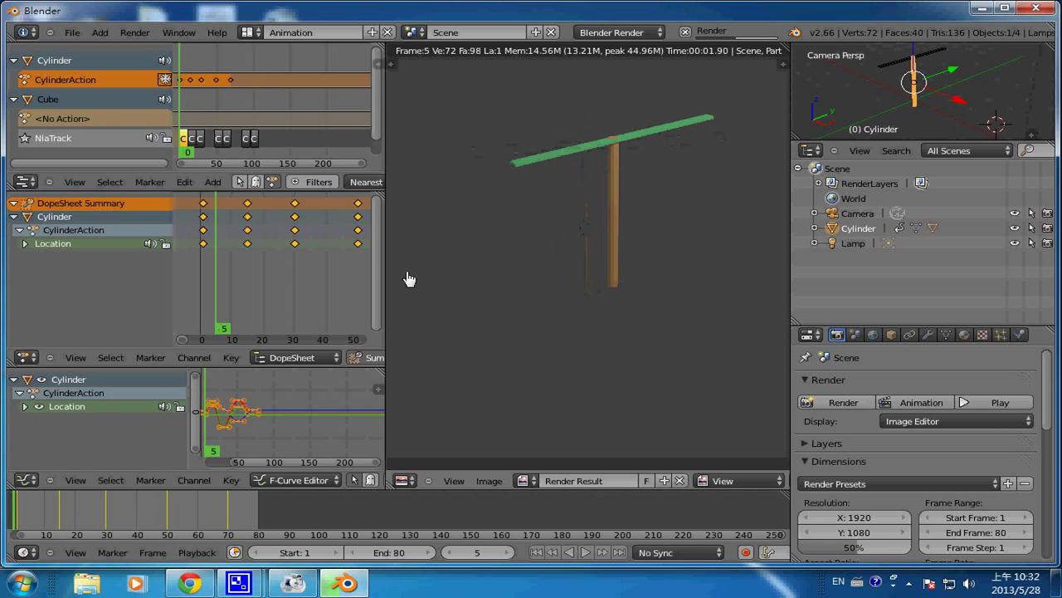
key(Right)
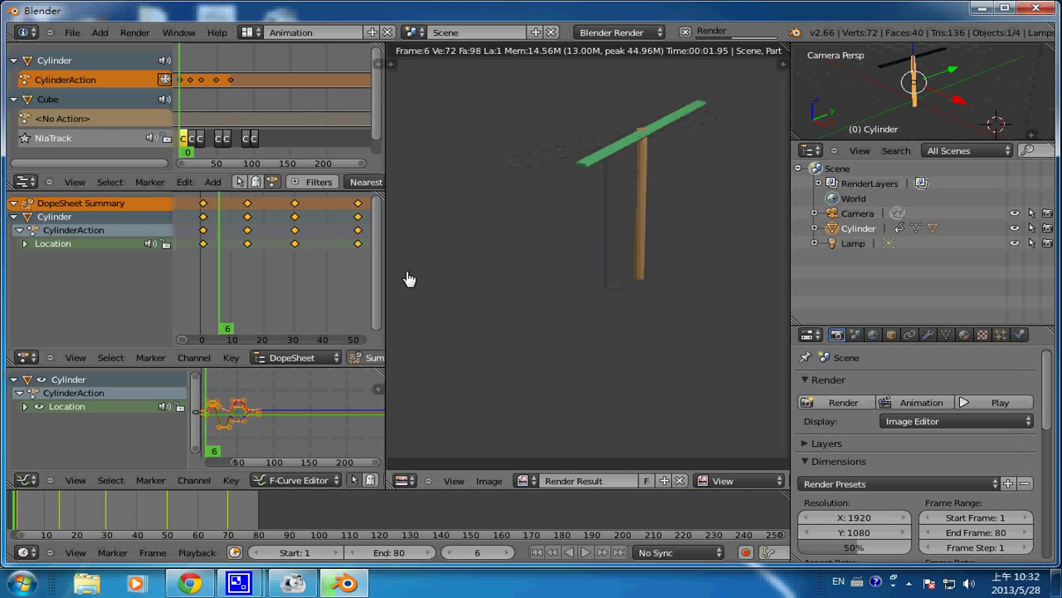
key(Right)
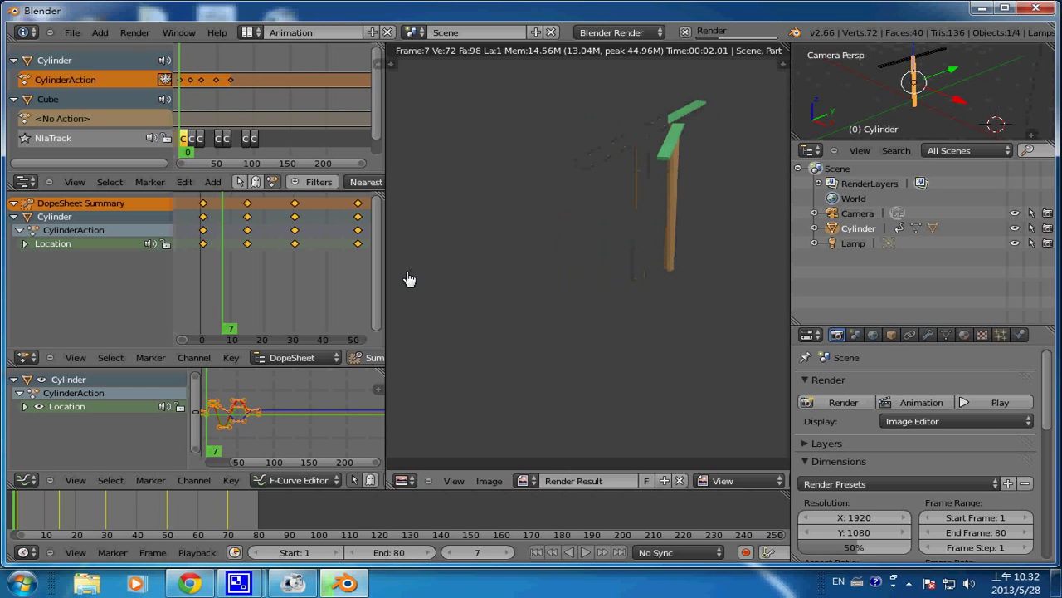
key(Right)
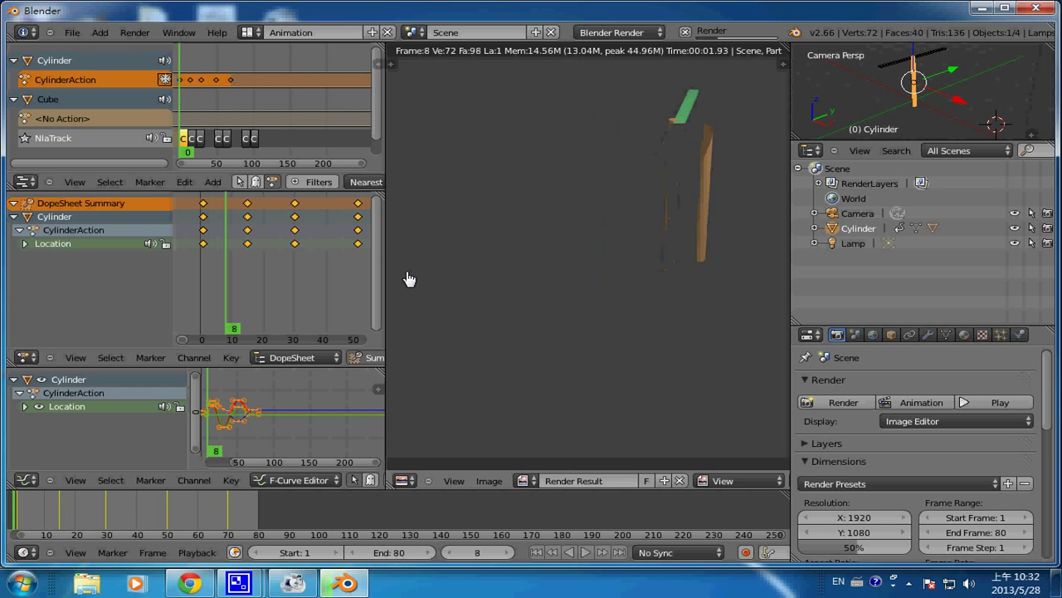
key(Right)
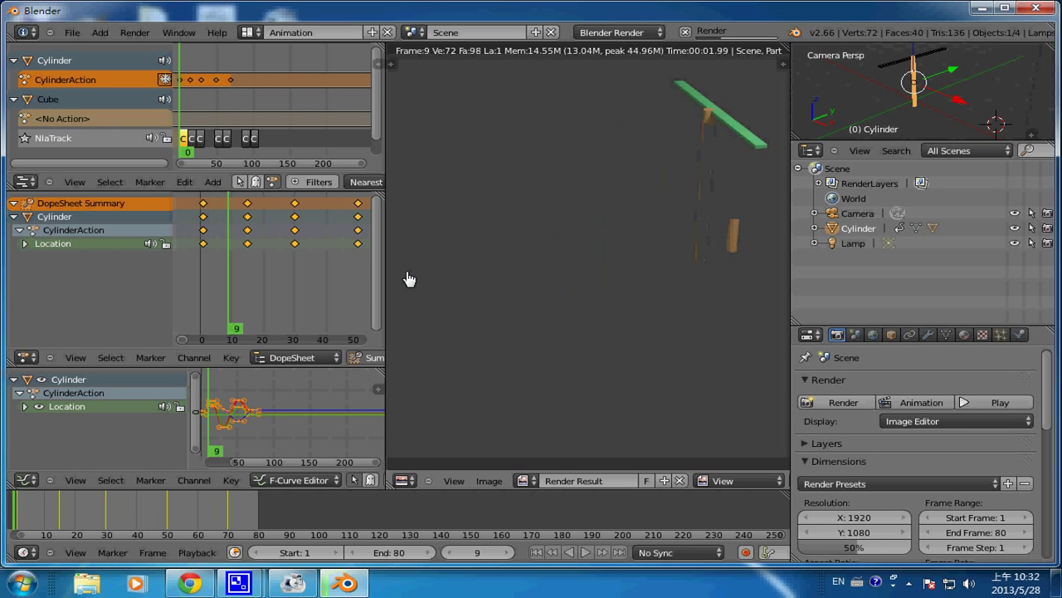
key(Right)
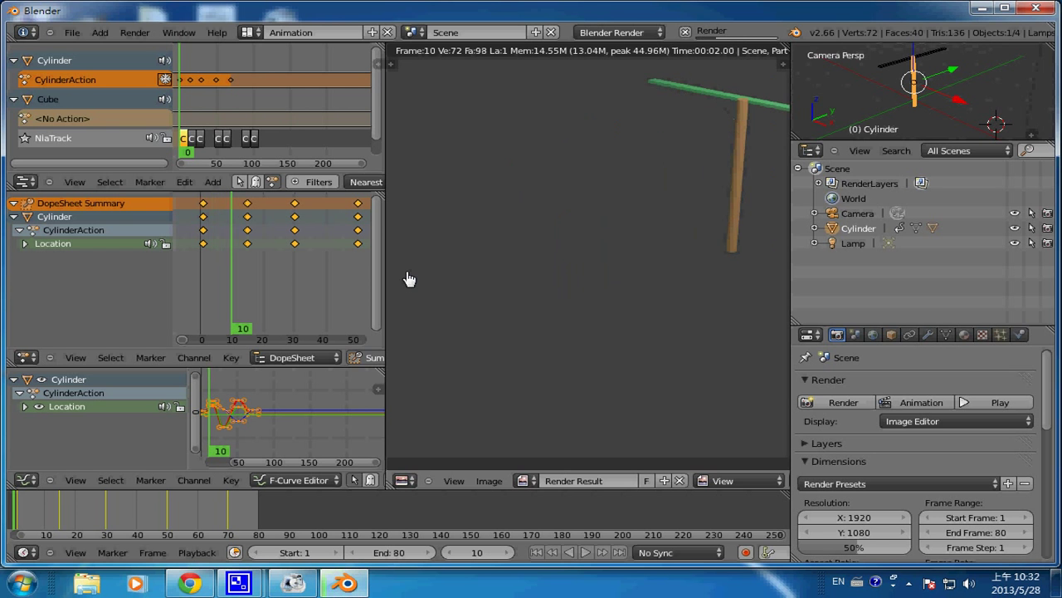
key(Right)
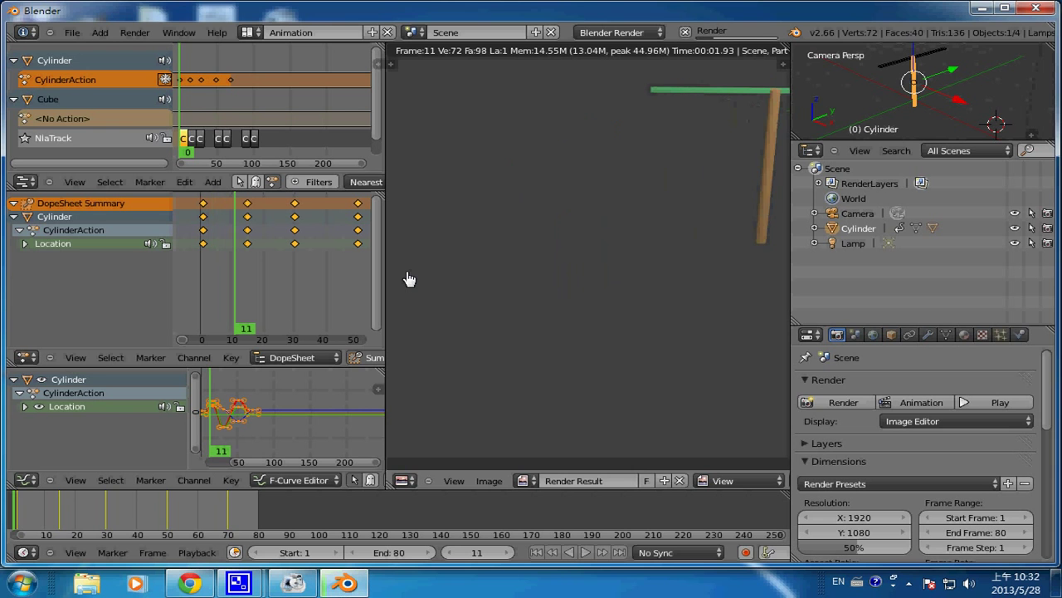
key(Right)
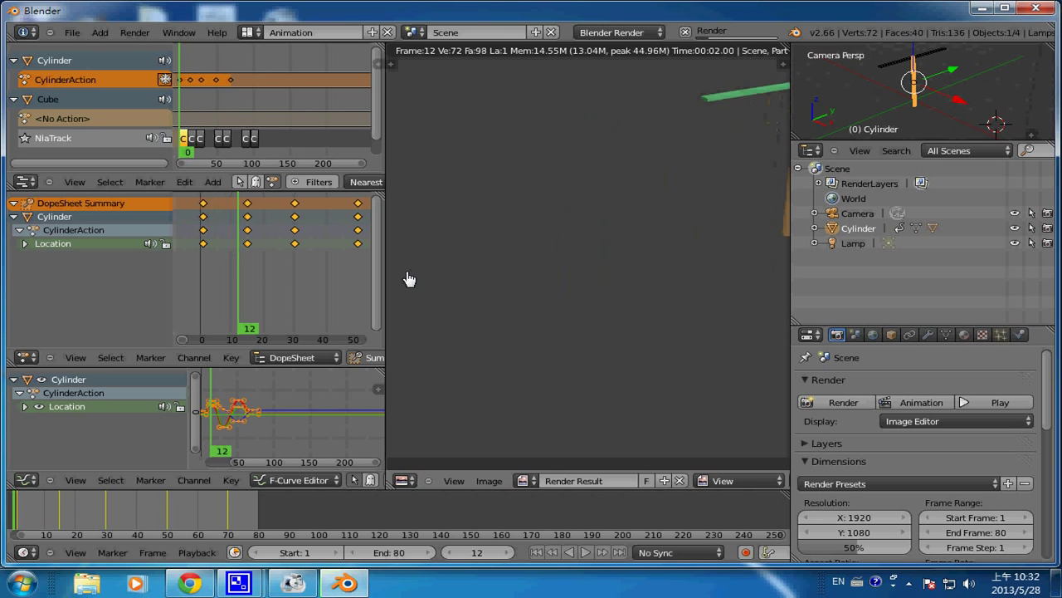